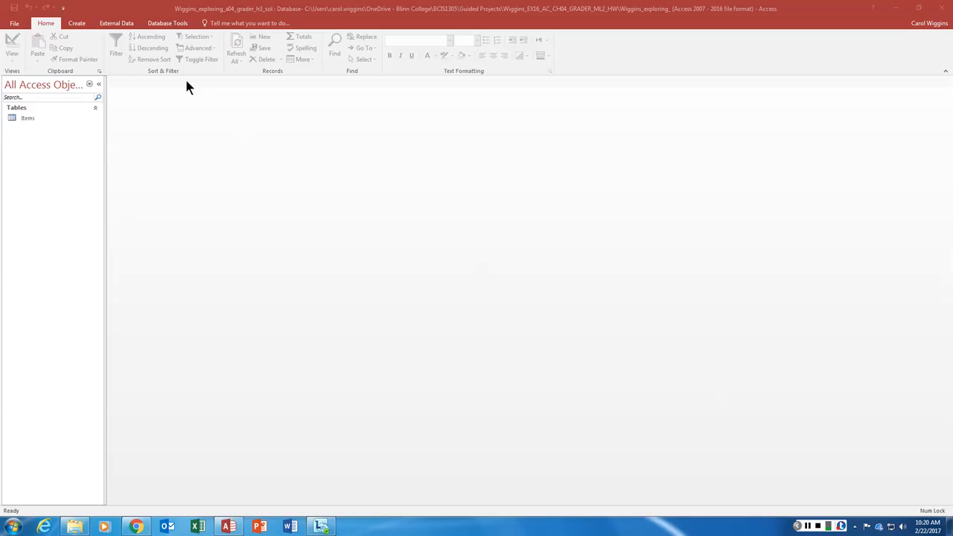
- Open the Items table in Design view and rename its ID field to ItemID
right_click(30, 118)
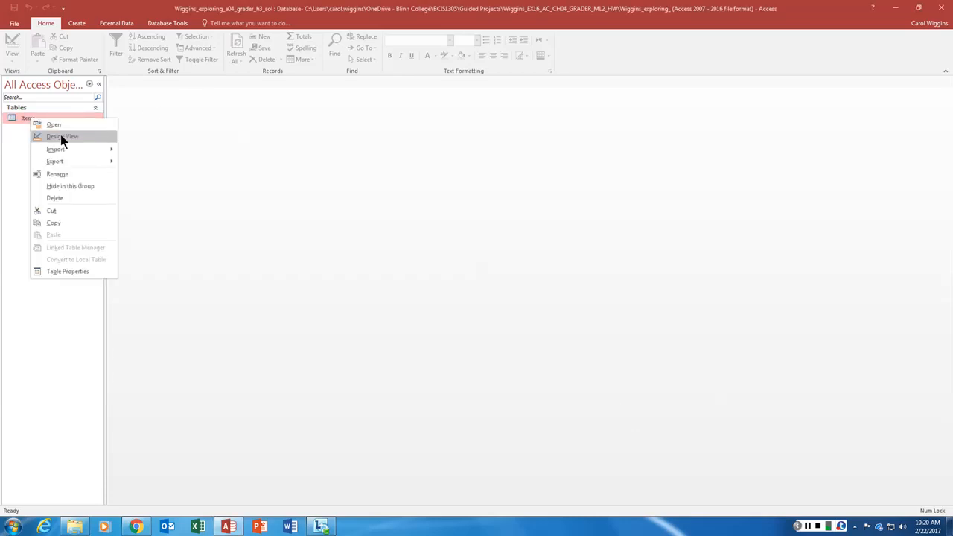
click(61, 135)
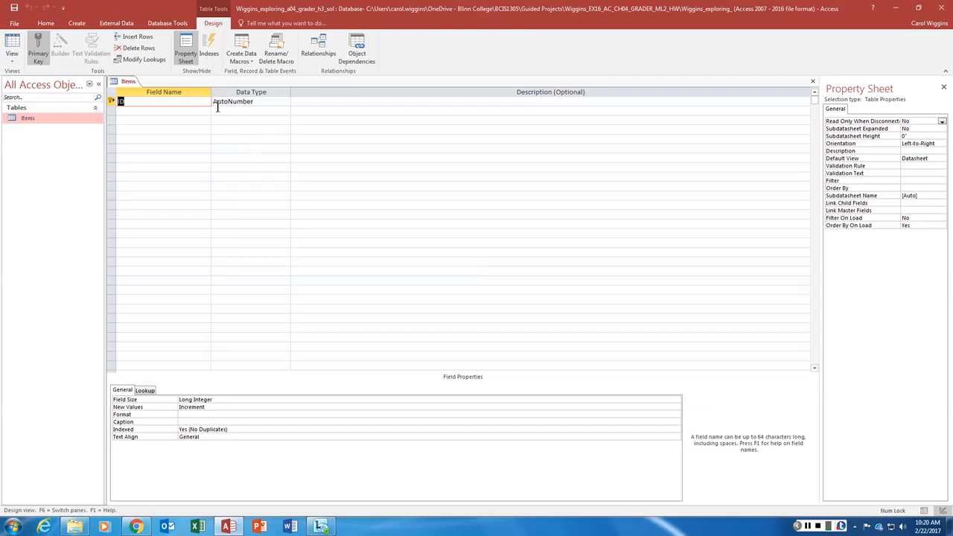
click(125, 102)
text(Item)
click(161, 111)
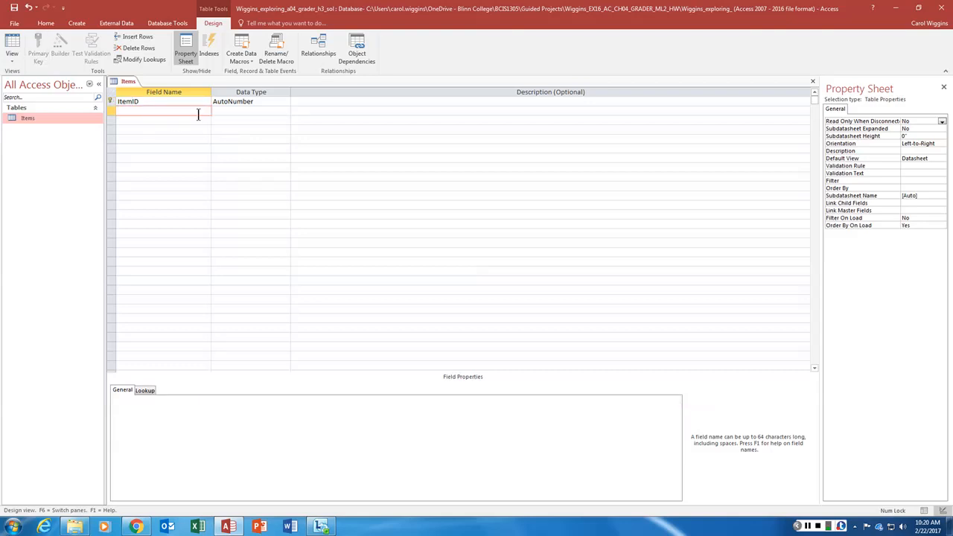
- Add a Short Text field named Description with a field size of 50
text(Description)
key(Tab)
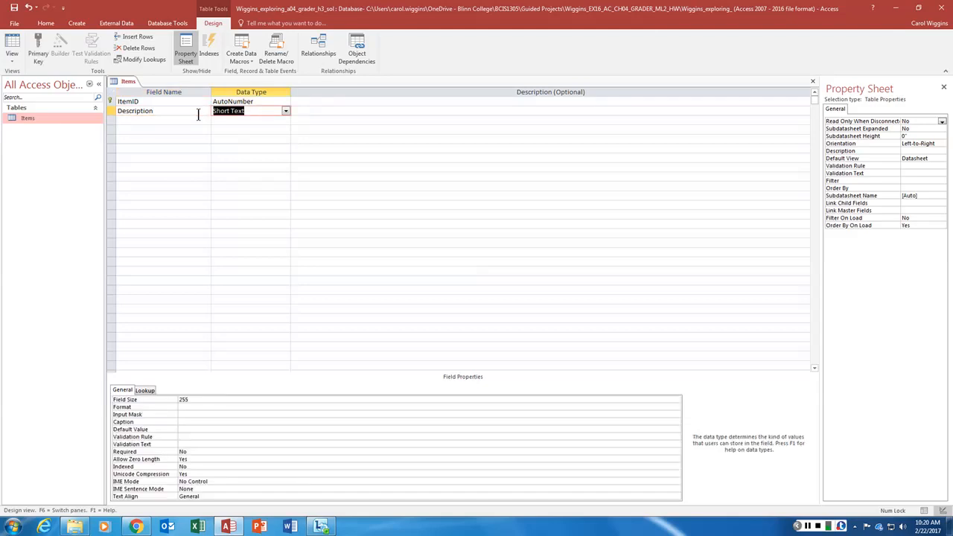
click(195, 399)
text(50)
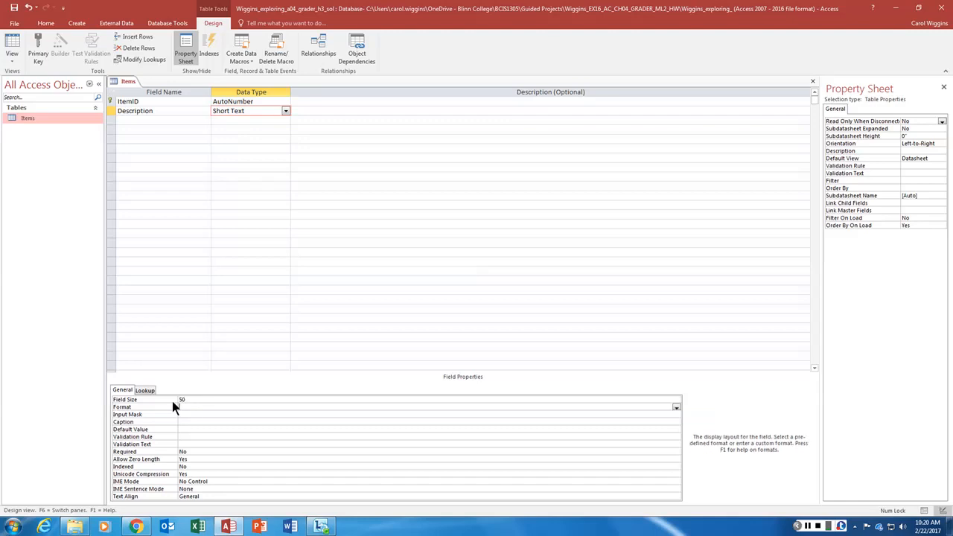
- Add a field named DateOfDonation with the Date/Time data type
click(170, 121)
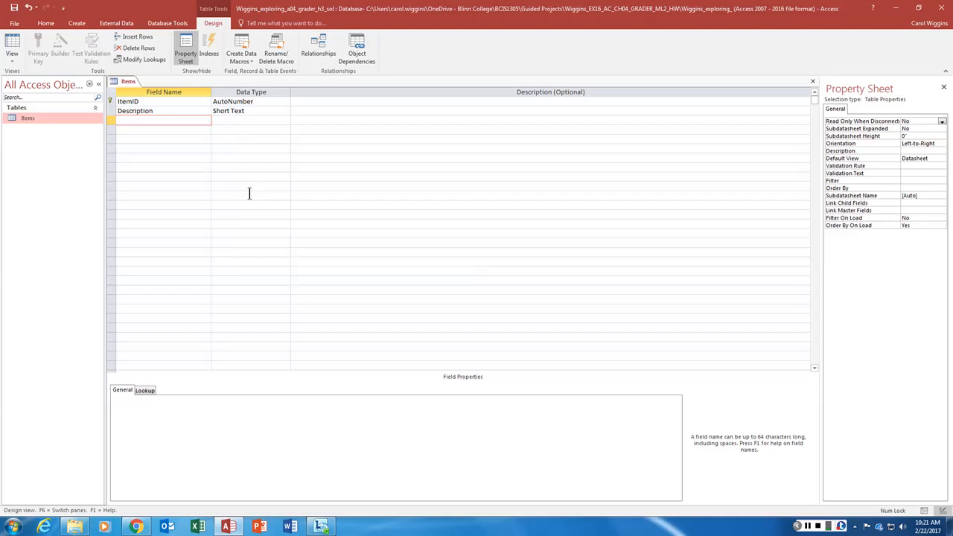
text(DateOfDonation)
key(Tab)
text(d)
key(Tab)
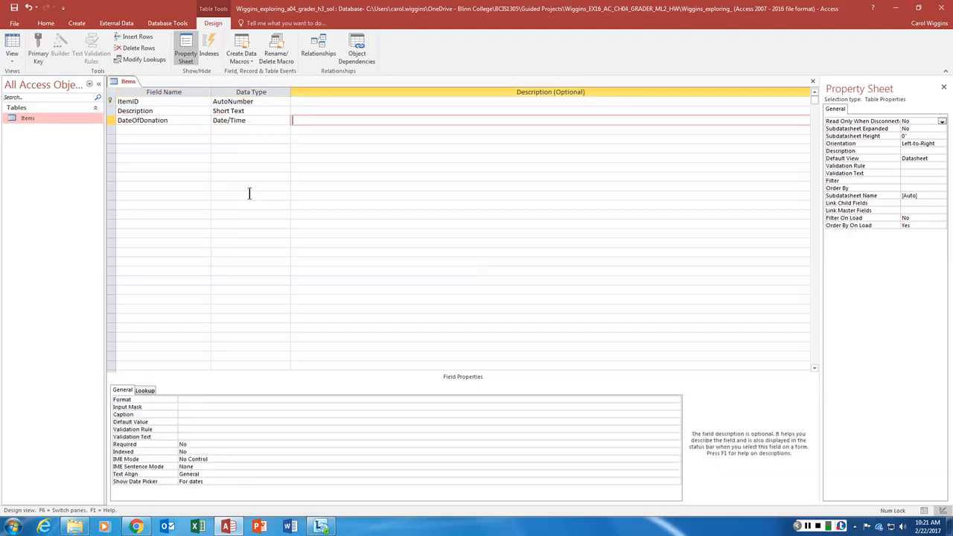
key(Tab)
- Add a field named Category with the Short Text data type
text(Category)
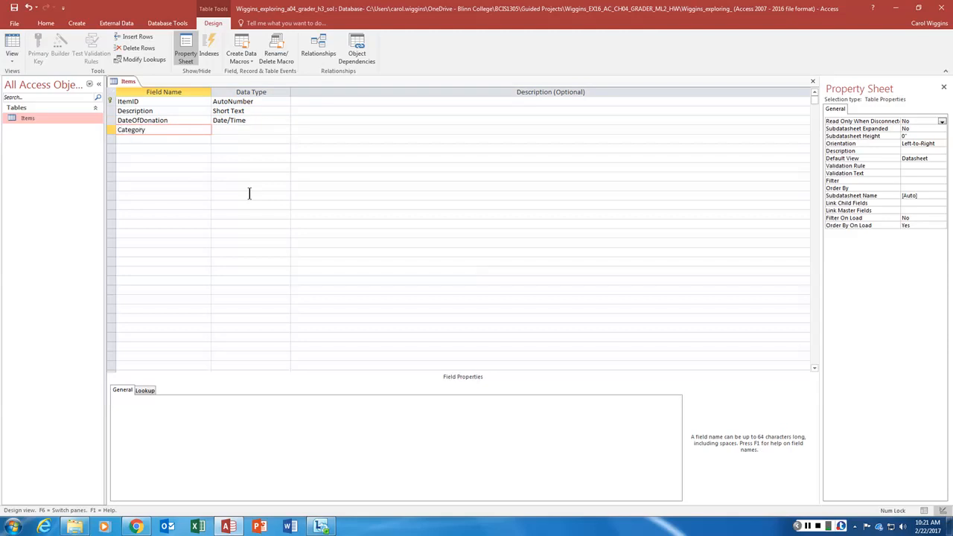
key(Tab)
key(Tab)
key(Tab)
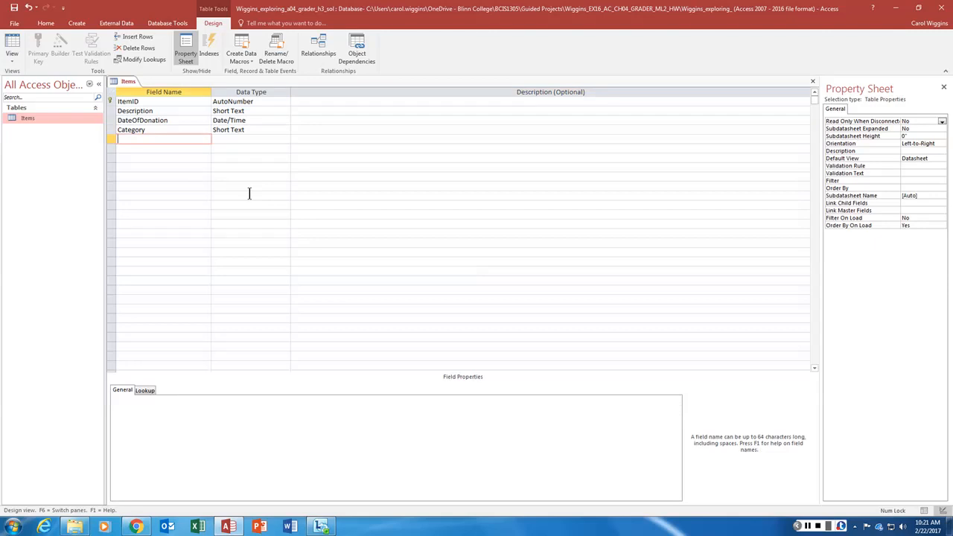
- Add a field named Price with the Currency data type
text(Price)
key(Tab)
text(c)
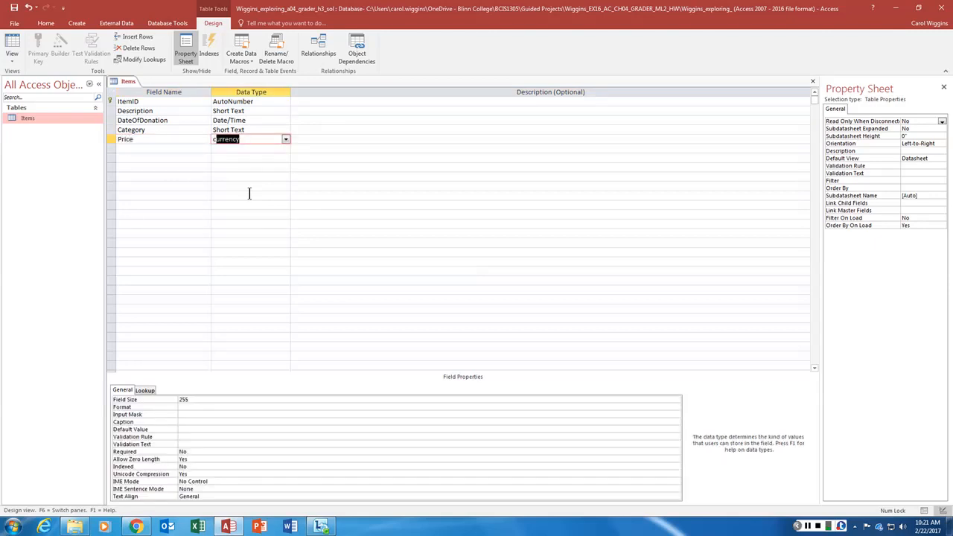
key(Tab)
key(Tab)
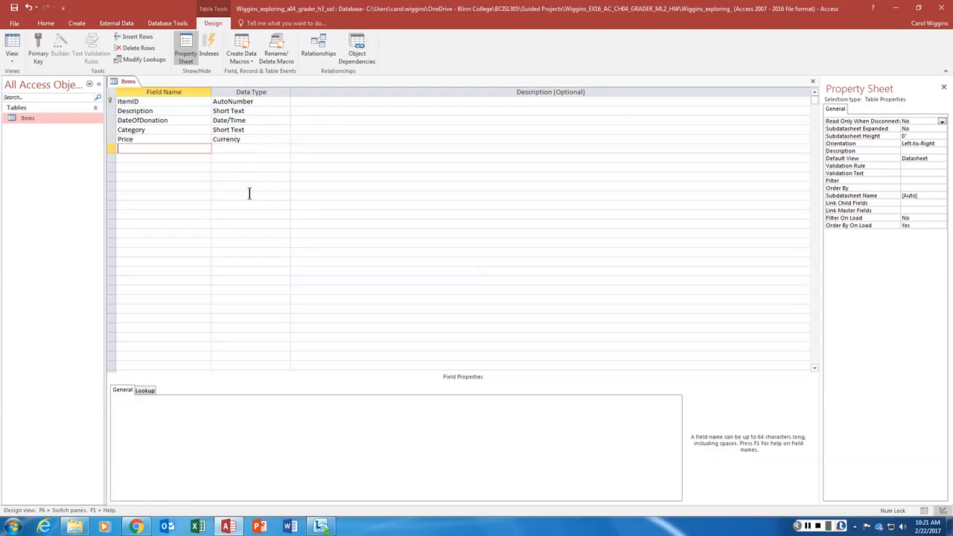
- Add a field named DonorName with the Short Text data type
text(DonorName)
key(Tab)
key(Tab)
key(Tab)
- Add two Short Text fields named DonorAddress1 and DonorAddress2 below DonorName
text(Donor)
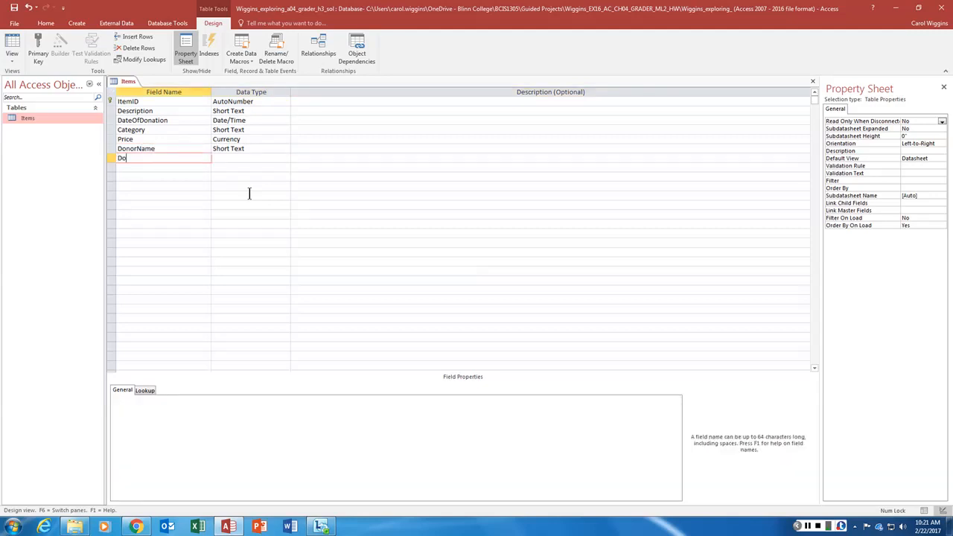
text(Address1)
key(Tab)
key(Tab)
key(Tab)
text(Donor)
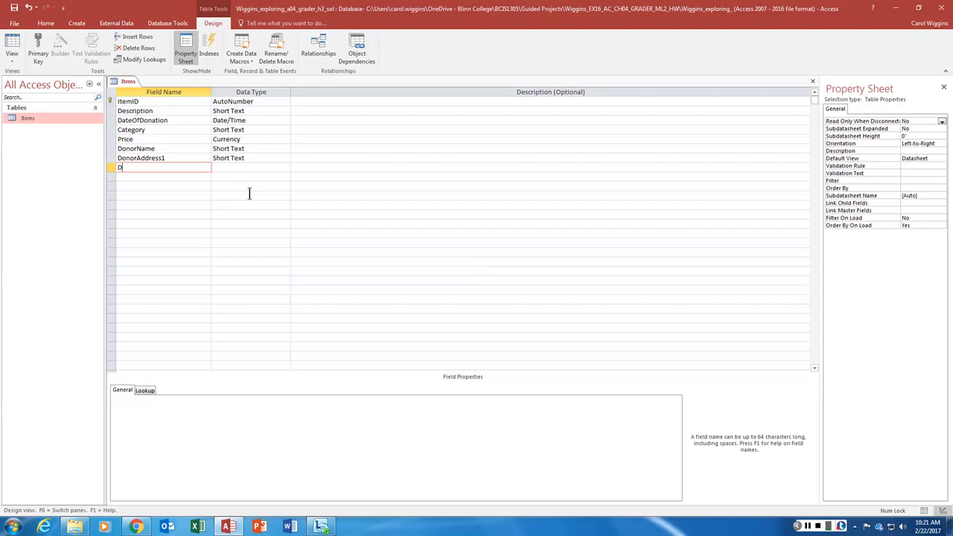
text(Address2)
key(Tab)
key(Tab)
key(Tab)
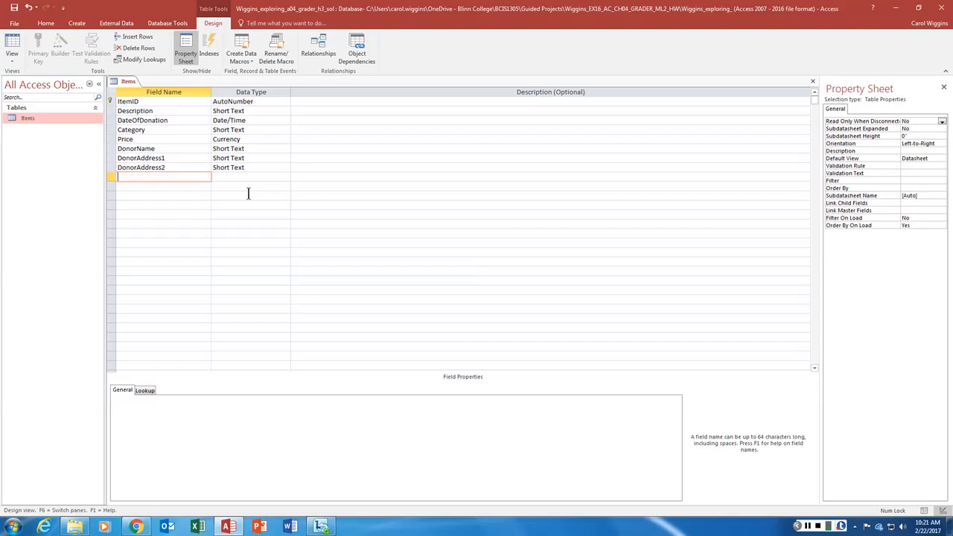
- Open a04h3Items.xlsx in Excel to compare its columns with the table fields, close it and return to the Access table design
click(76, 529)
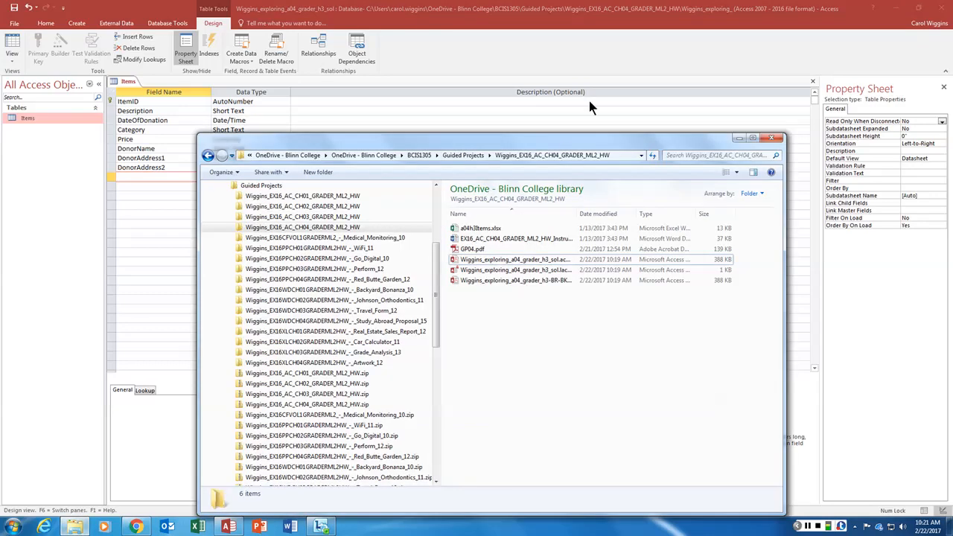
click(481, 230)
double_click(481, 231)
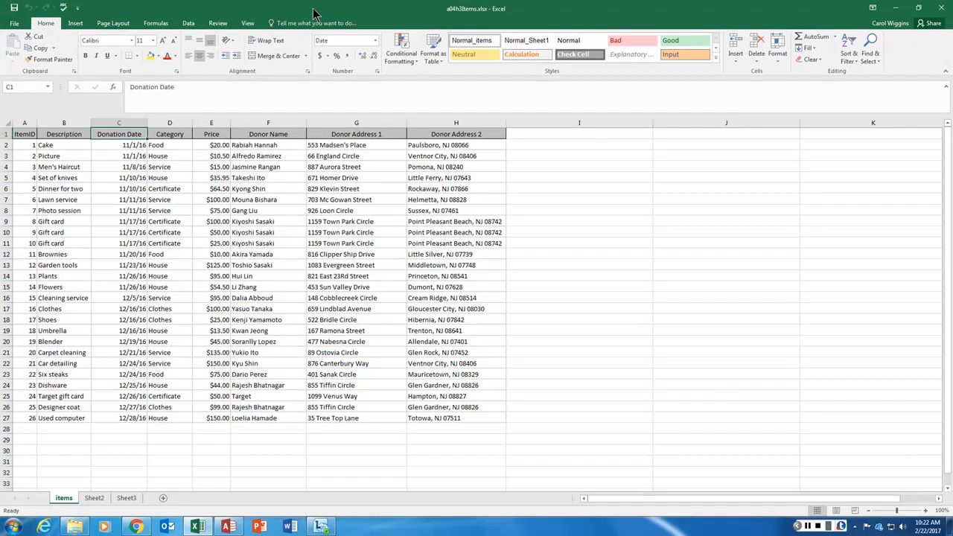
drag(368, 10, 563, 71)
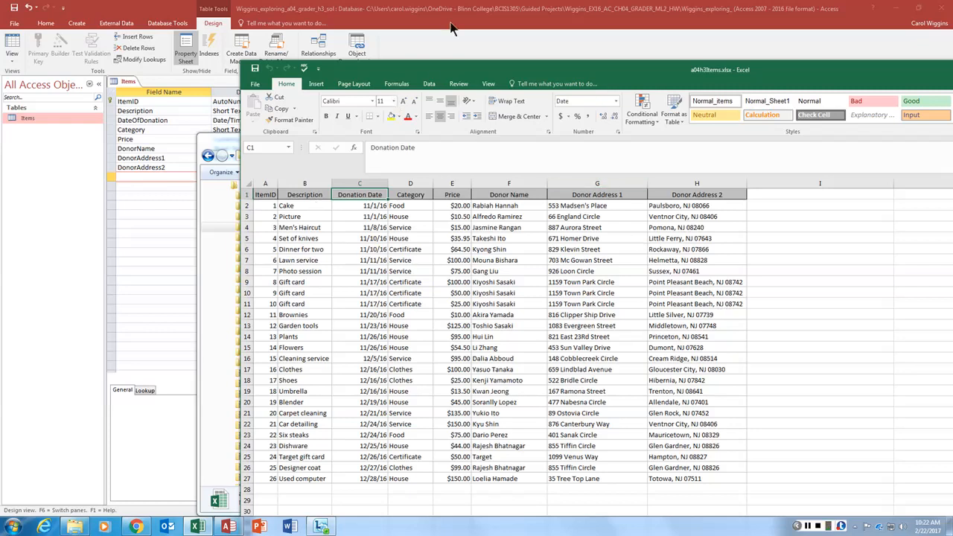
drag(854, 73, 647, 58)
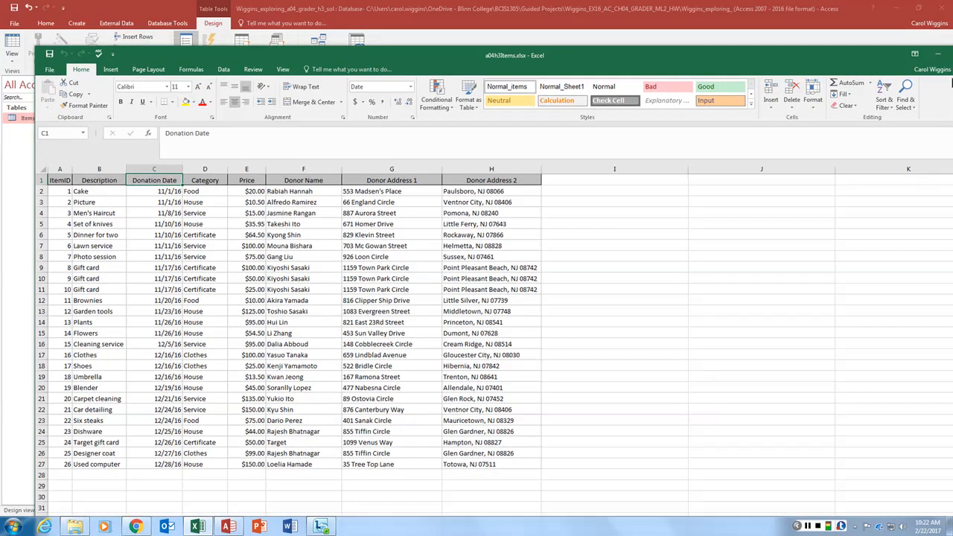
drag(795, 56, 684, 60)
click(867, 60)
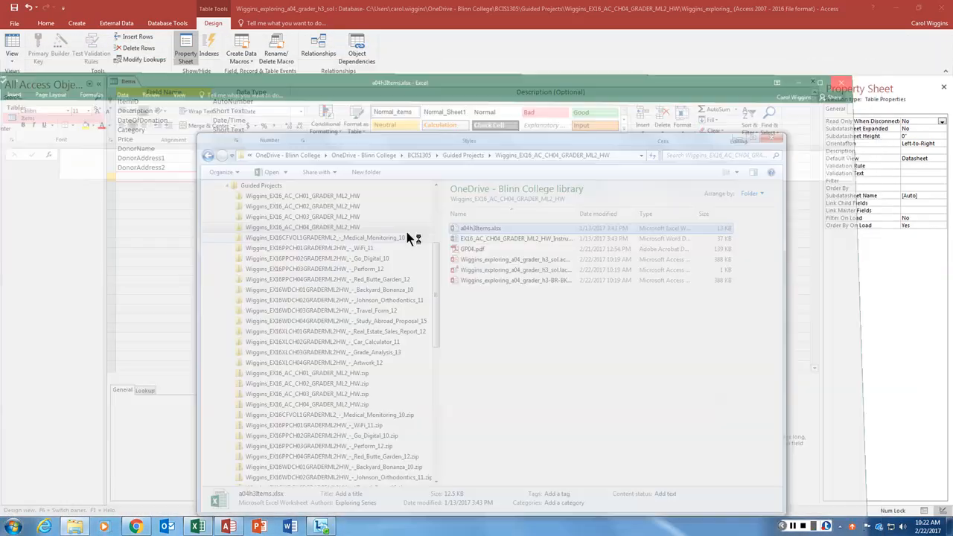
click(400, 74)
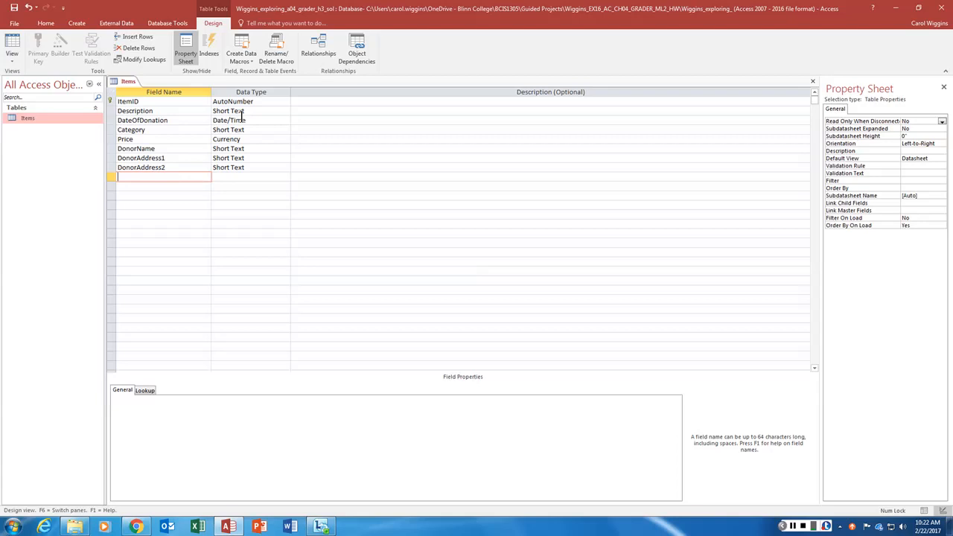
- Open the Category field's size for editing, and set the DonorAddress1 field size to 25
click(169, 130)
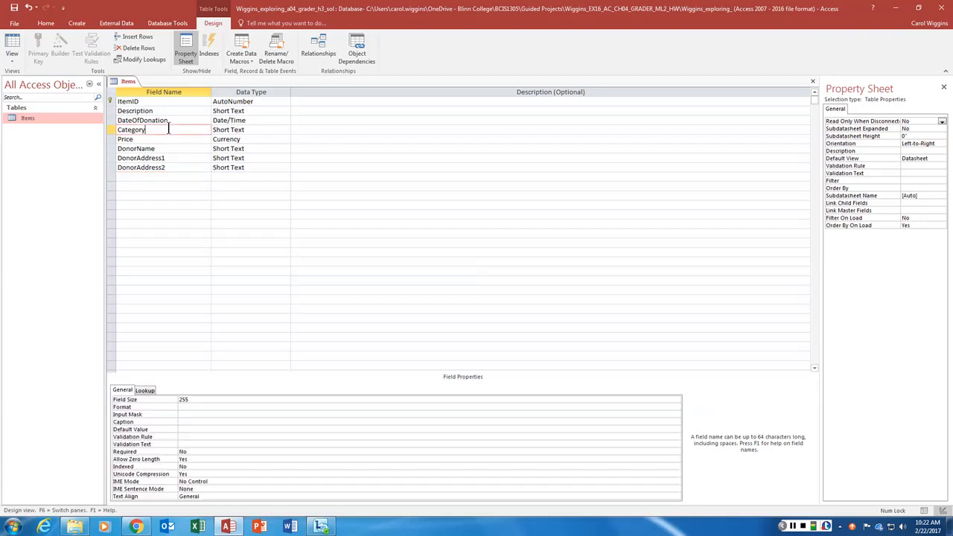
click(158, 399)
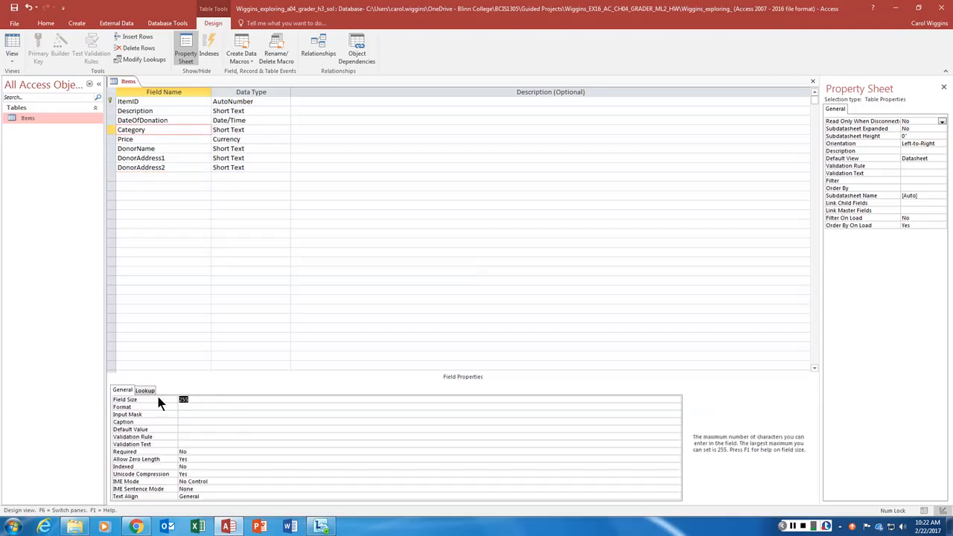
click(180, 158)
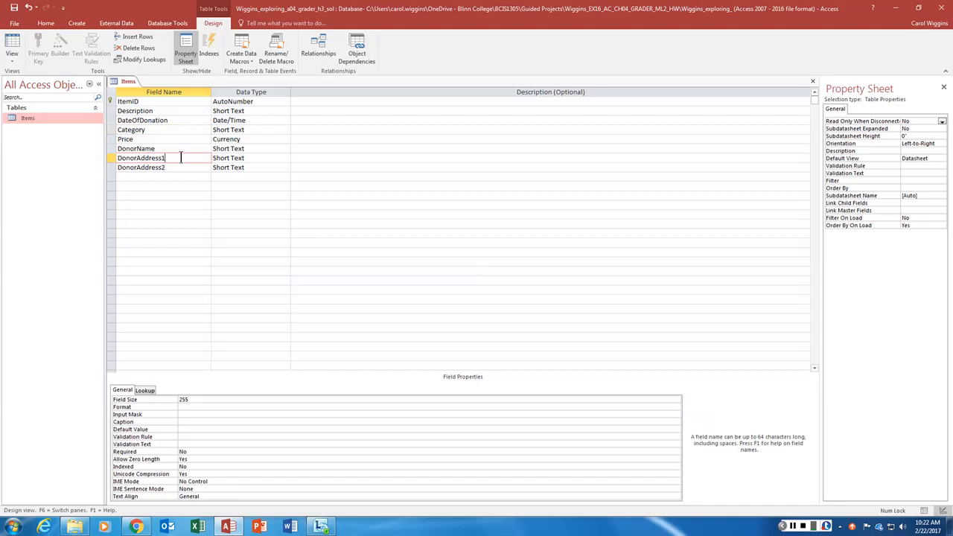
click(206, 399)
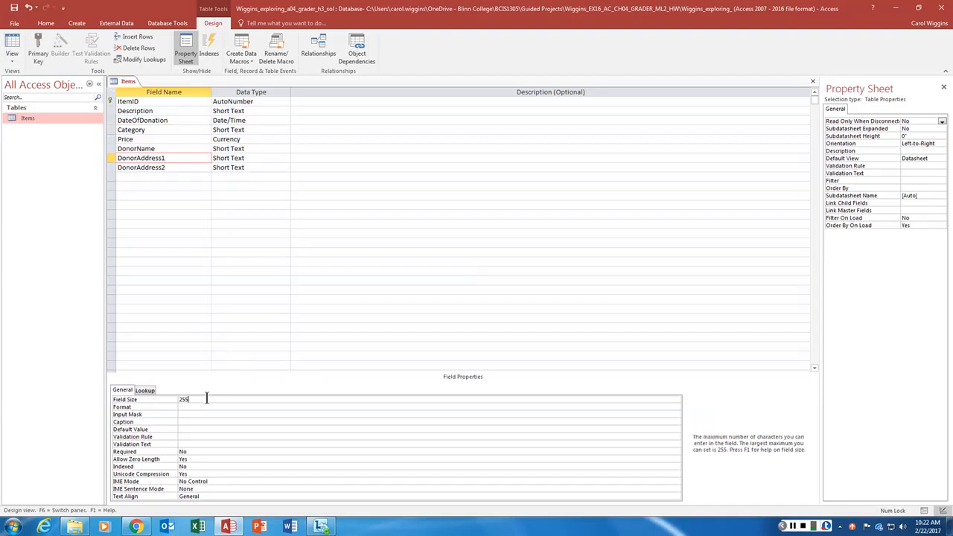
key(BackSpace)
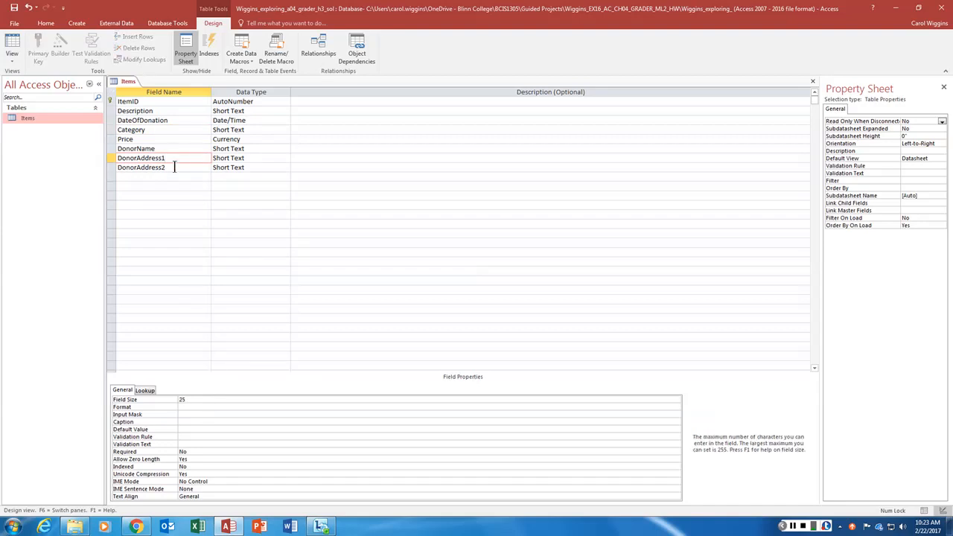
- Set the field size of the DonorAddress2 field to 30
click(174, 166)
double_click(183, 399)
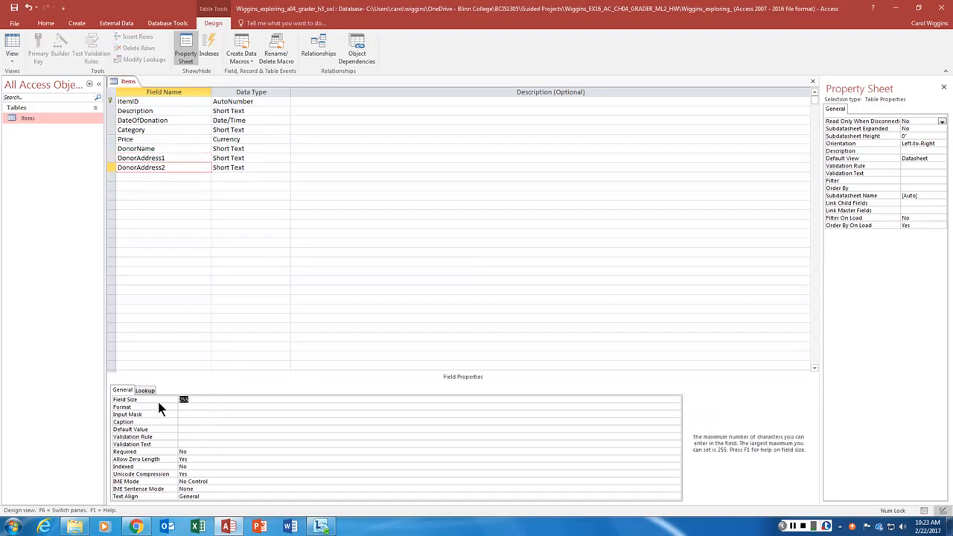
text(30)
click(180, 328)
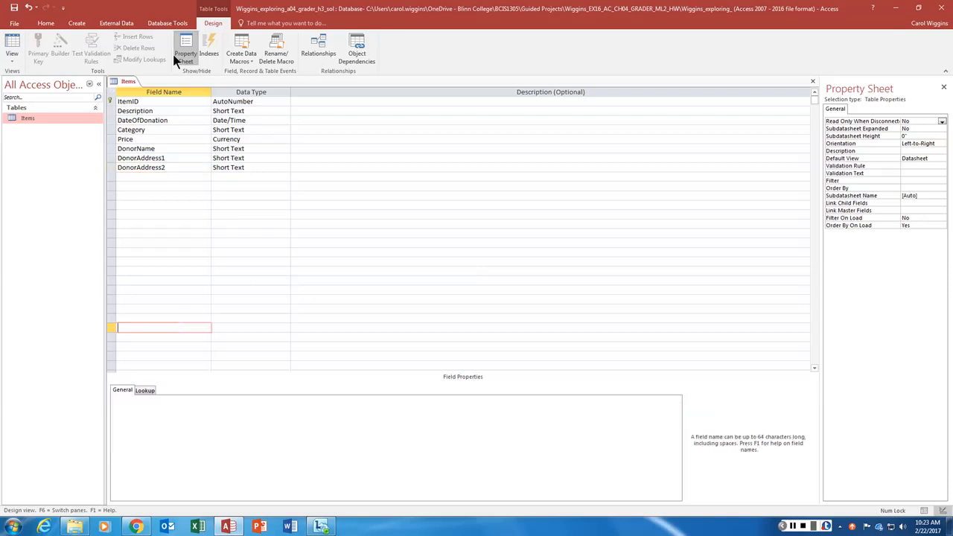
- Save and close the Items table design, and reopen the table in Datasheet view
right_click(128, 84)
click(143, 87)
right_click(125, 89)
click(144, 98)
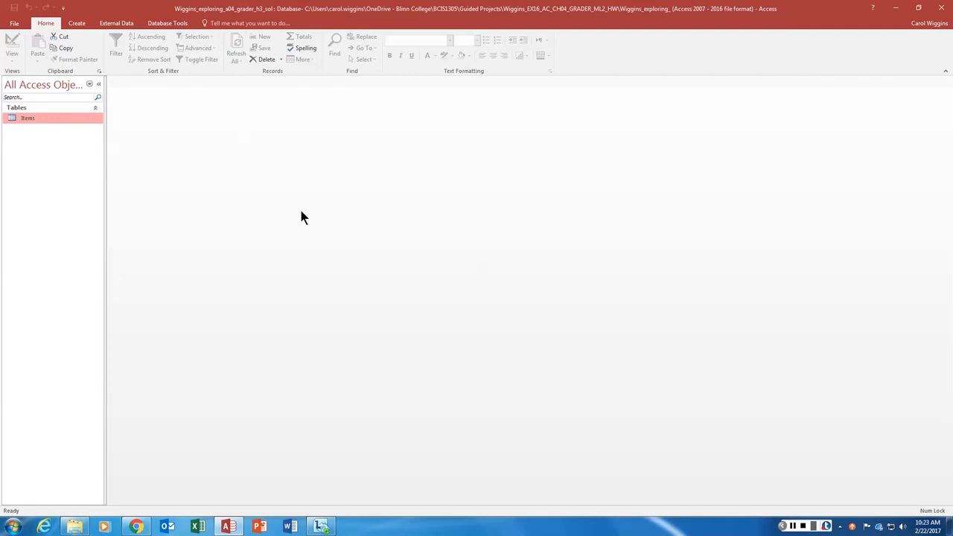
double_click(28, 119)
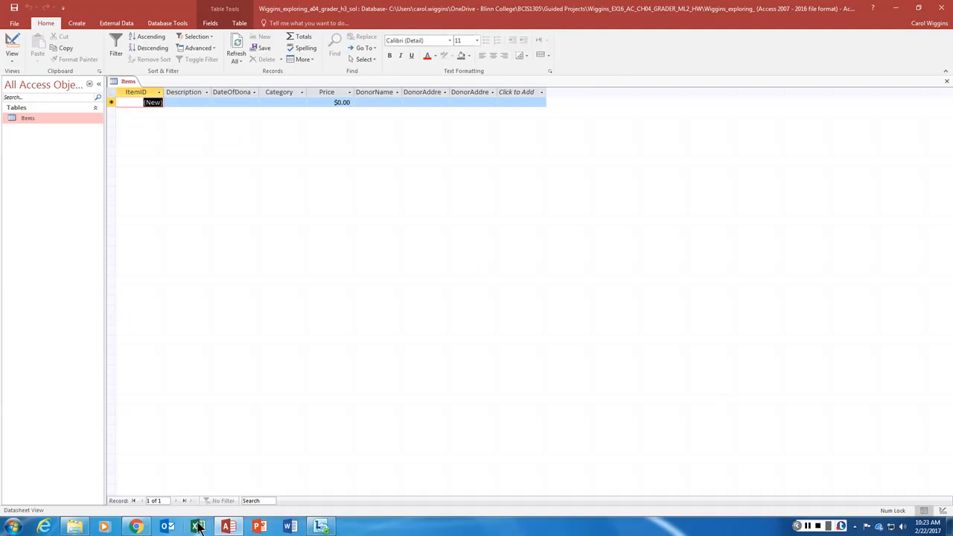
- Copy the item records in A2:H27 of a04h3Items.xlsx in Excel, and return to the Items datasheet in Access
click(75, 527)
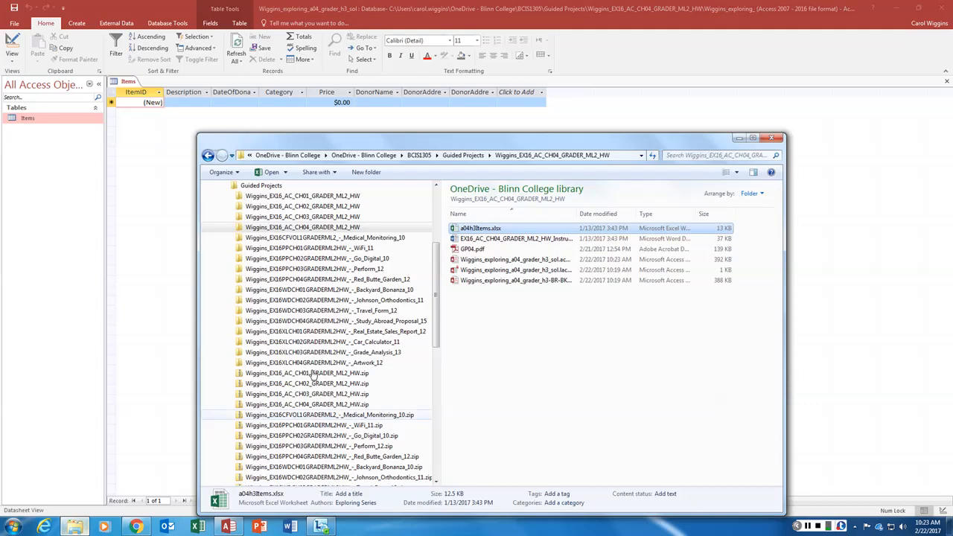
double_click(505, 227)
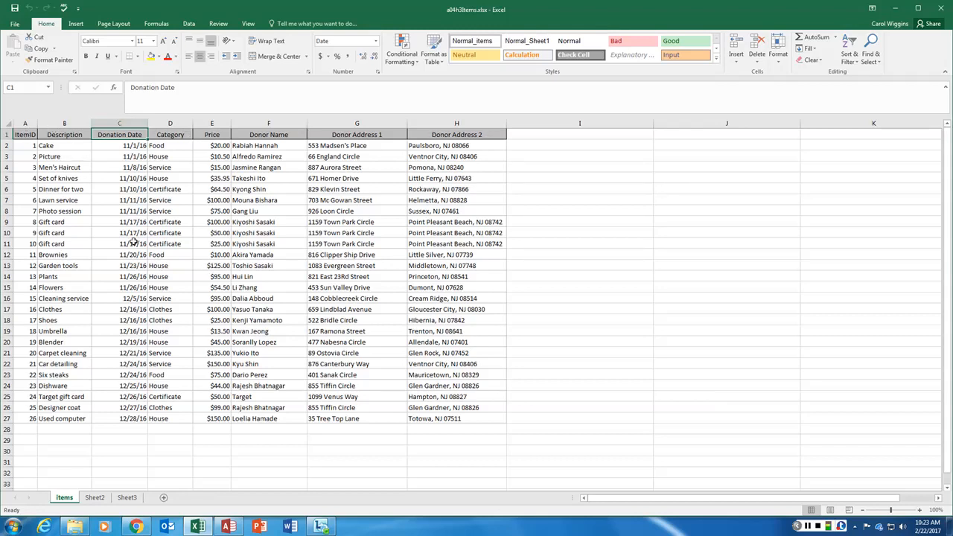
drag(23, 146, 438, 419)
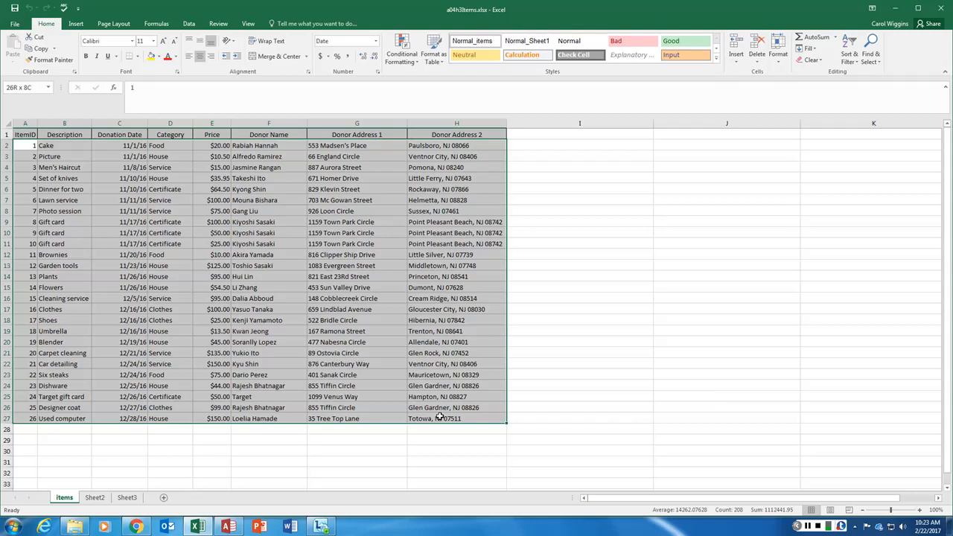
drag(439, 418, 439, 418)
key(ctrl+c)
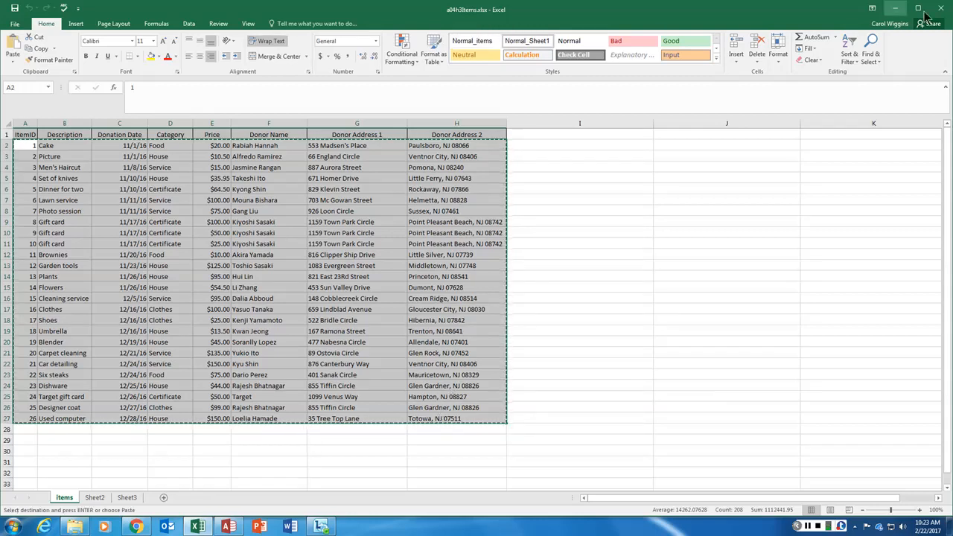
click(896, 8)
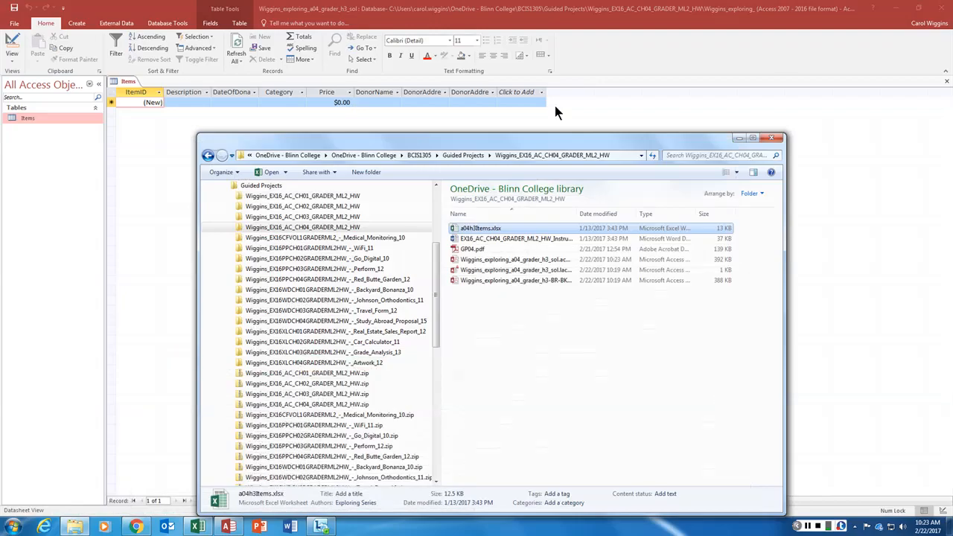
click(271, 16)
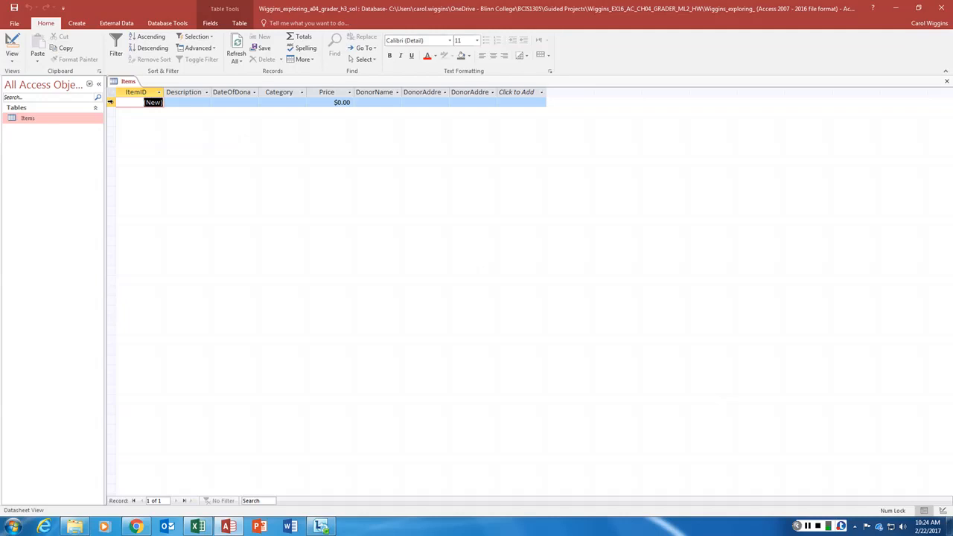
- Paste the copied item records into the empty Items datasheet starting at the new record row, and accept the paste
right_click(110, 102)
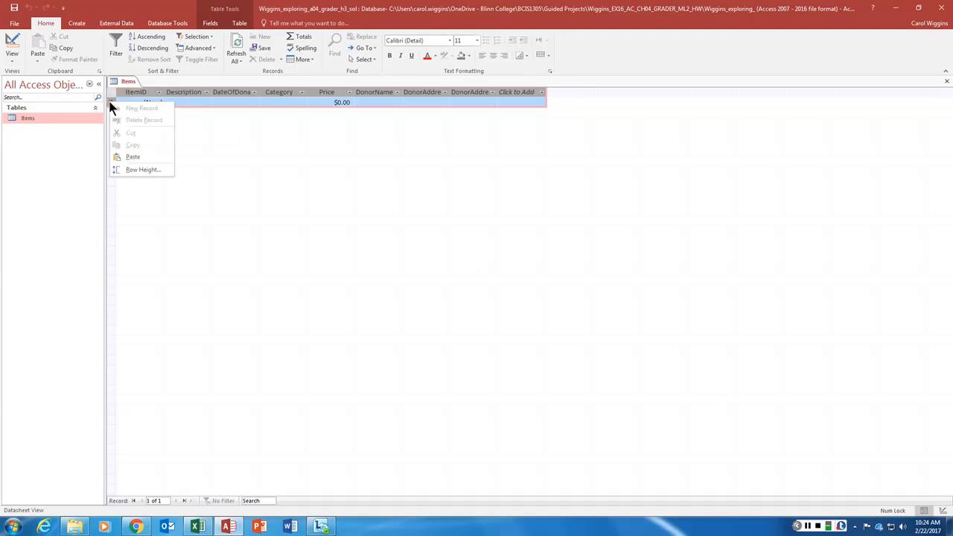
click(132, 157)
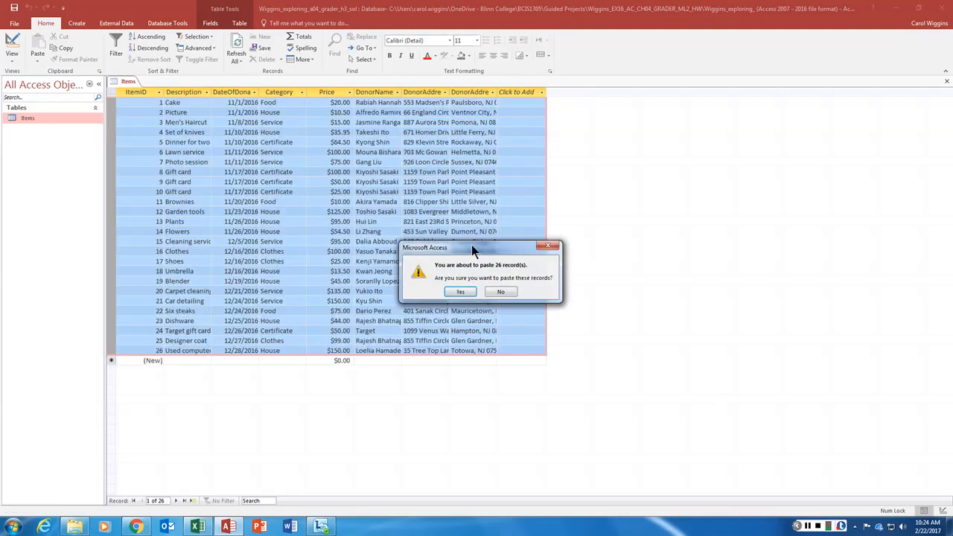
click(461, 293)
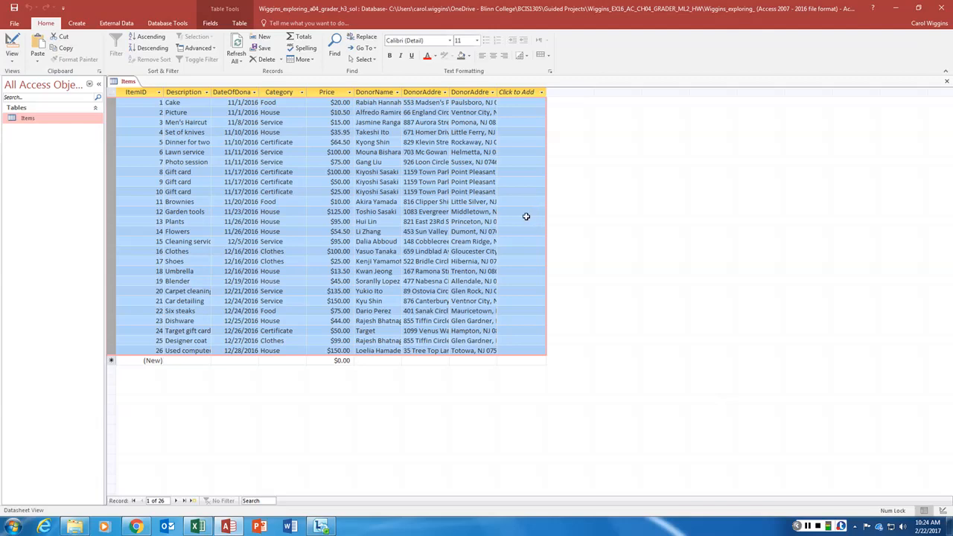
- Fit the widths of the Items datasheet's columns from ItemID to DonorAddress2 to their contents
double_click(163, 93)
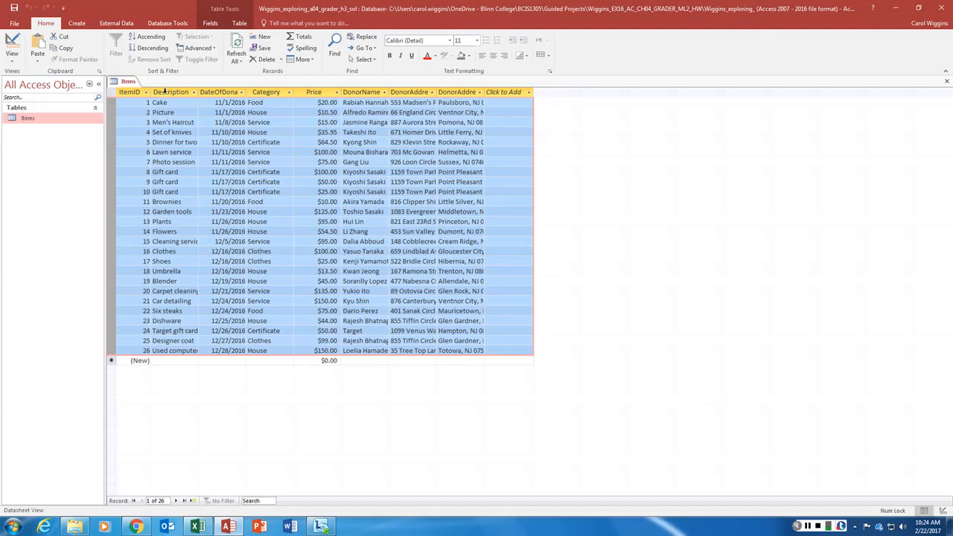
double_click(198, 93)
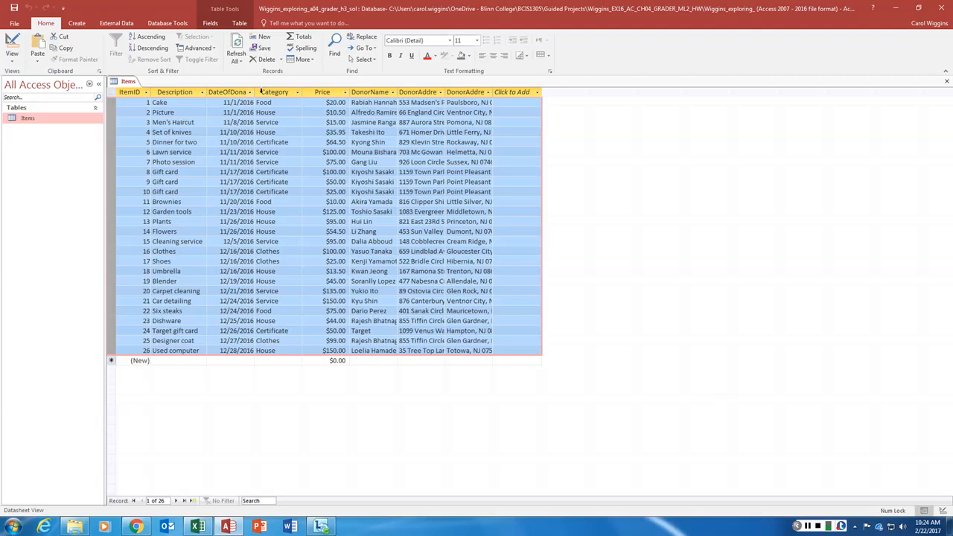
double_click(253, 92)
double_click(318, 92)
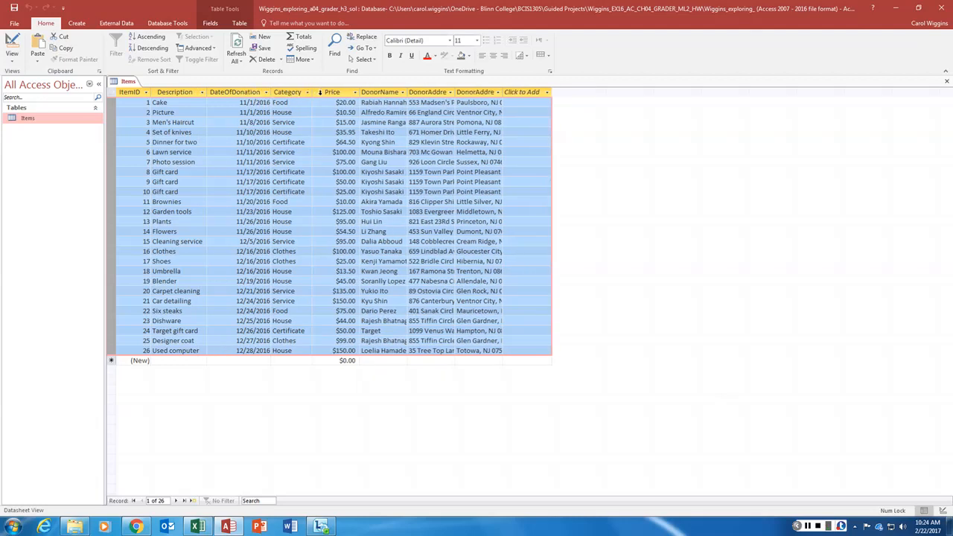
double_click(359, 92)
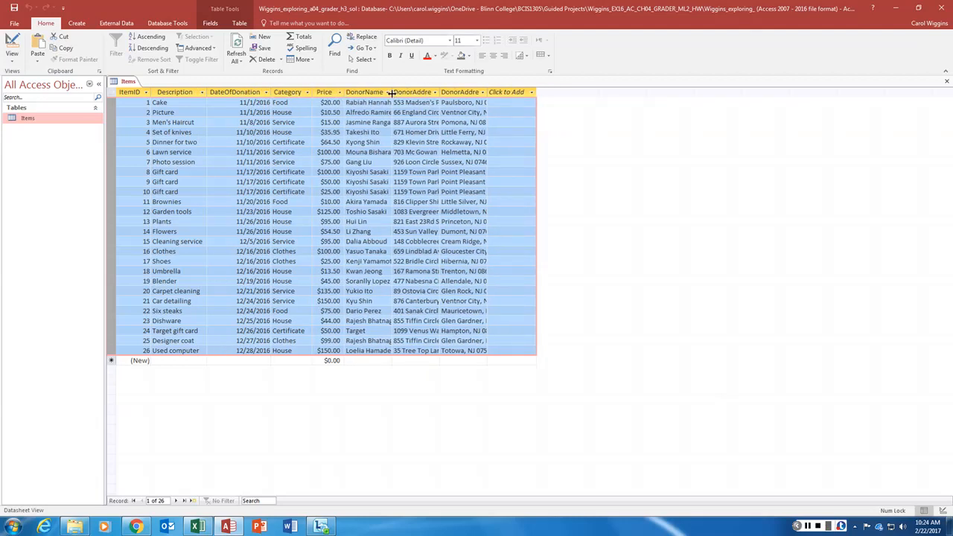
double_click(392, 92)
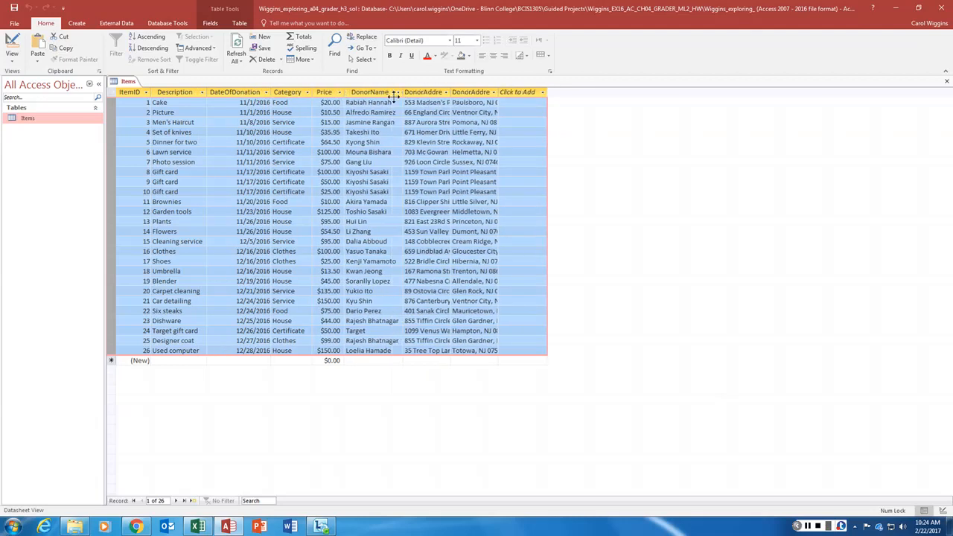
double_click(450, 91)
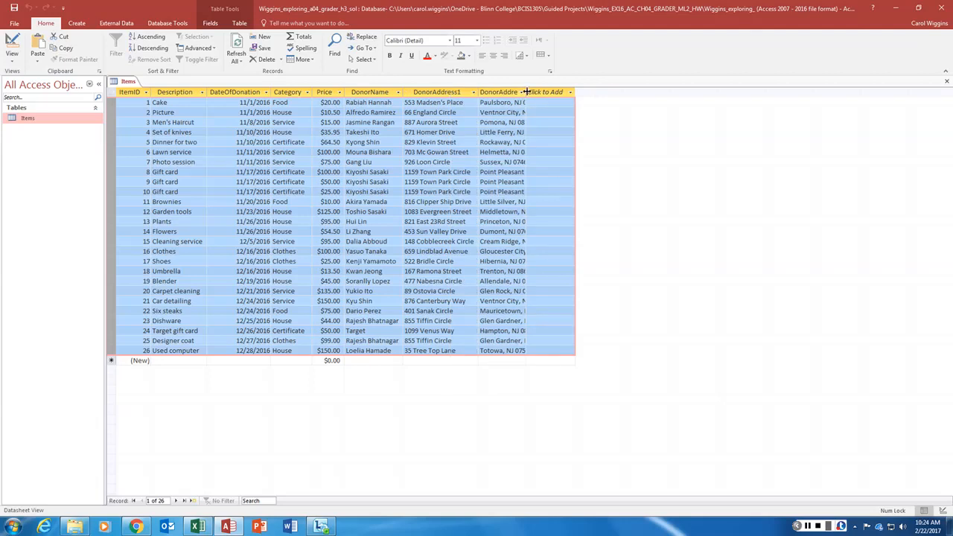
double_click(526, 92)
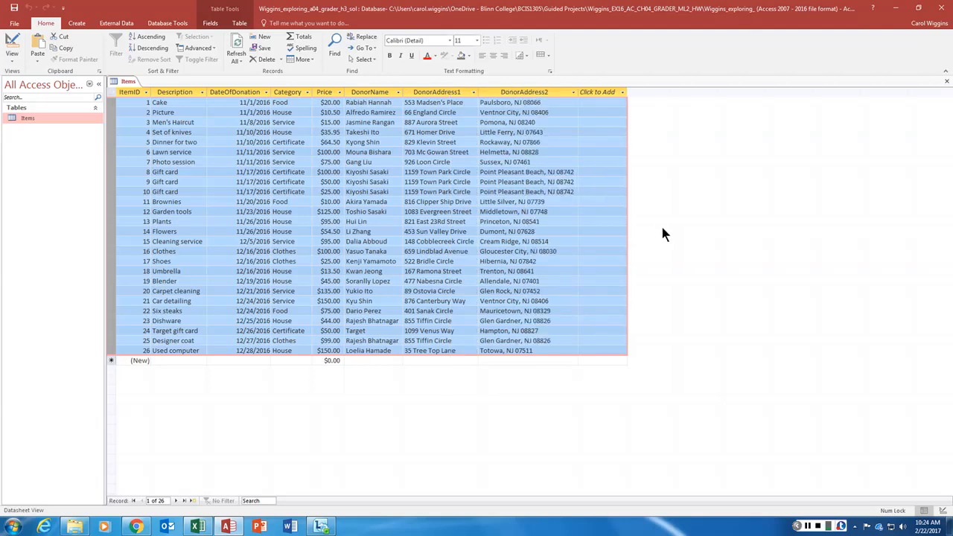
- Close the Items table and create a basic form based on it
right_click(131, 81)
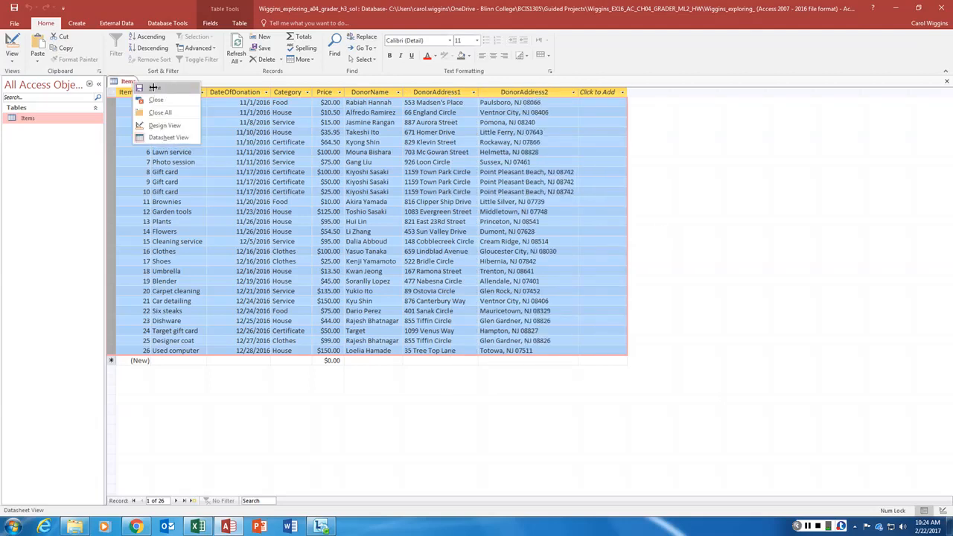
click(155, 100)
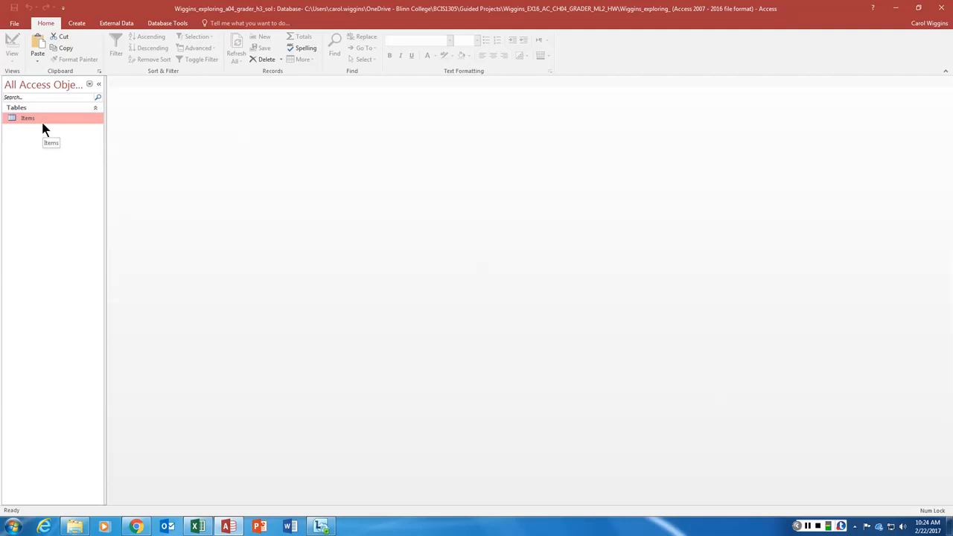
click(79, 23)
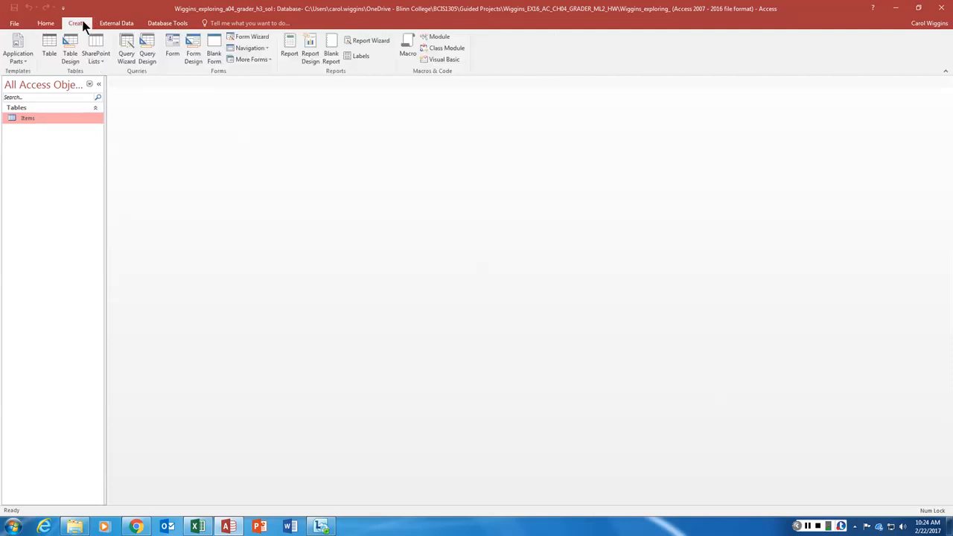
click(172, 49)
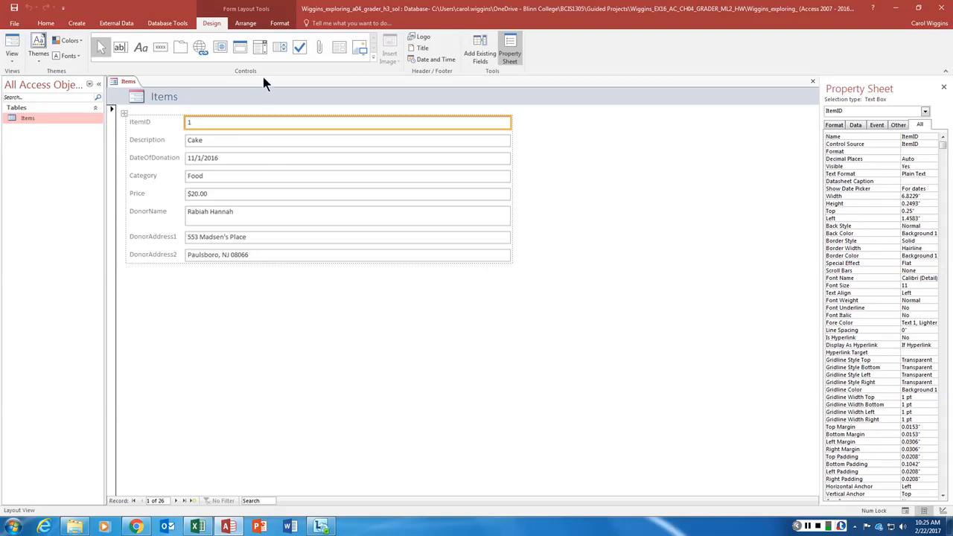
- Try a tabular layout with only the ItemID field selected, and undo it
click(244, 24)
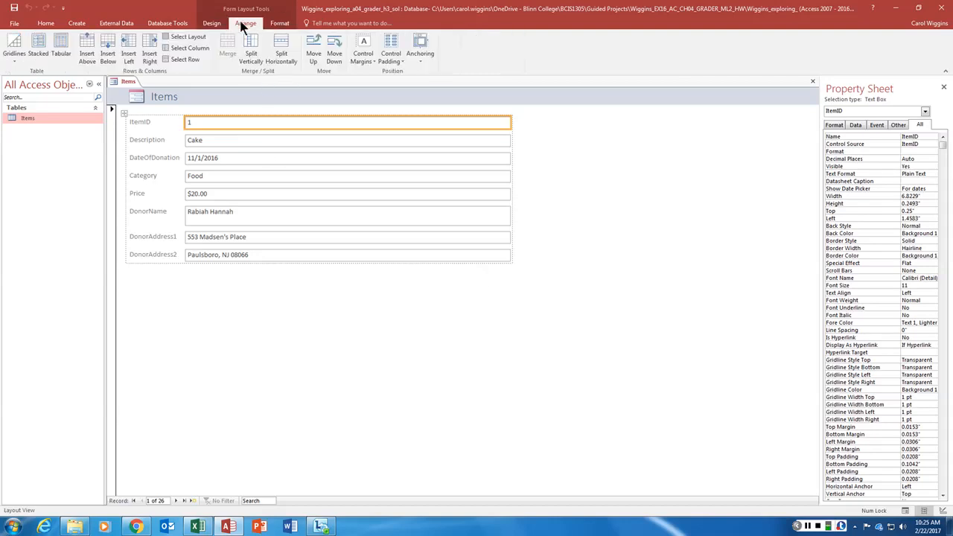
click(61, 46)
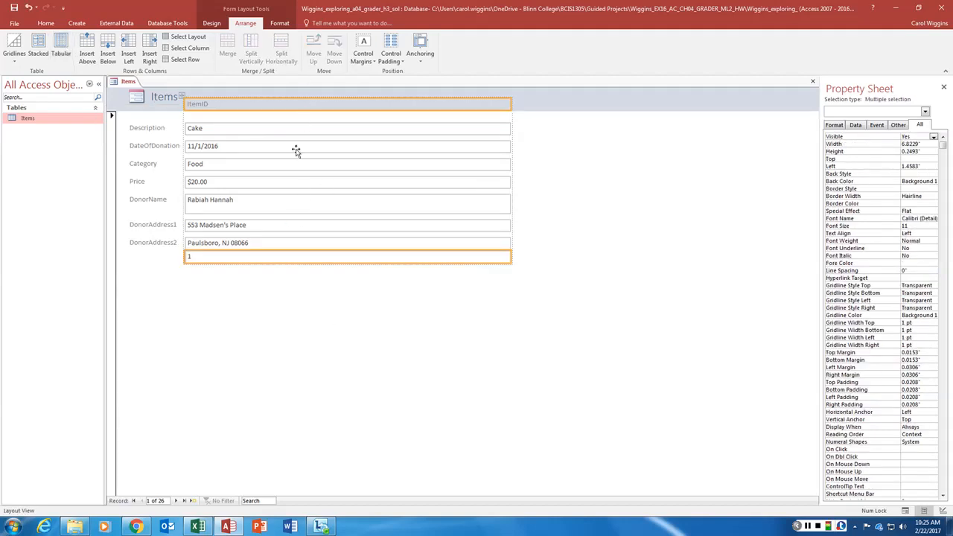
key(ctrl+z)
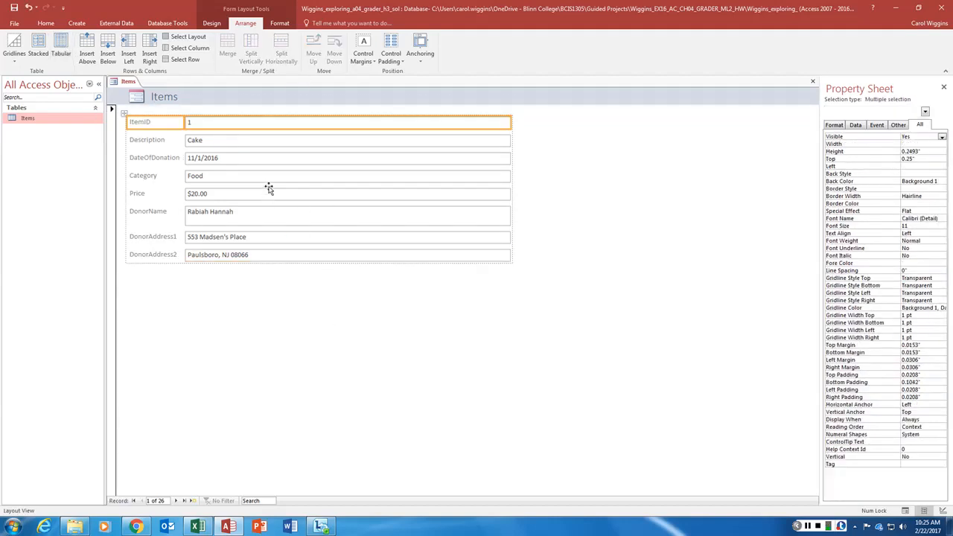
- Select the form's entire control layout and convert all its fields to a tabular layout
click(123, 111)
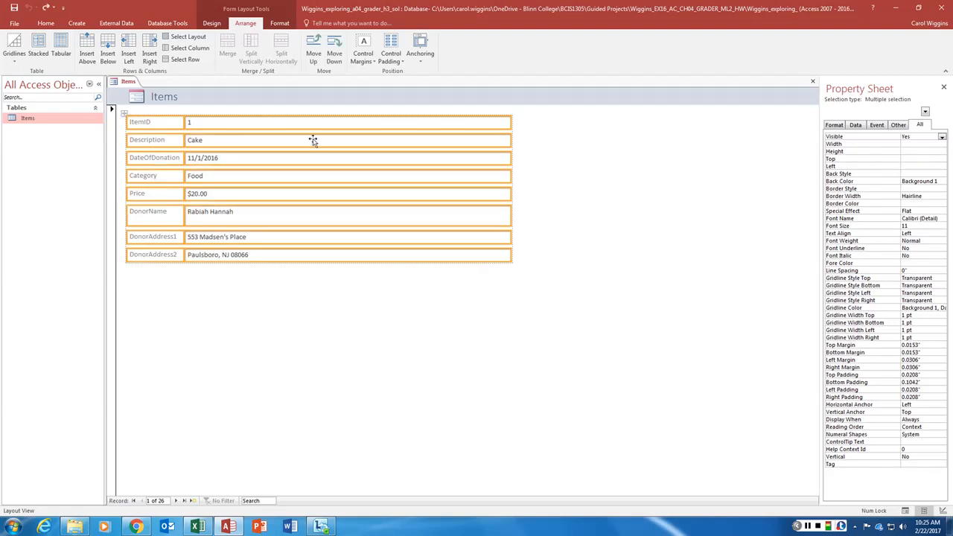
click(61, 48)
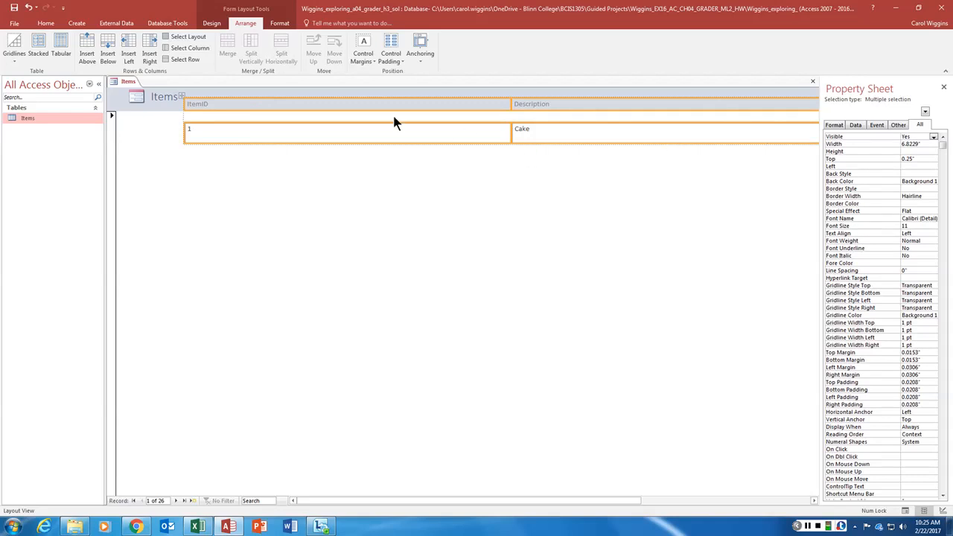
drag(372, 502, 311, 505)
- Select the ItemID label together with its text box, and set their width to 0.75" in the form's properties
click(305, 105)
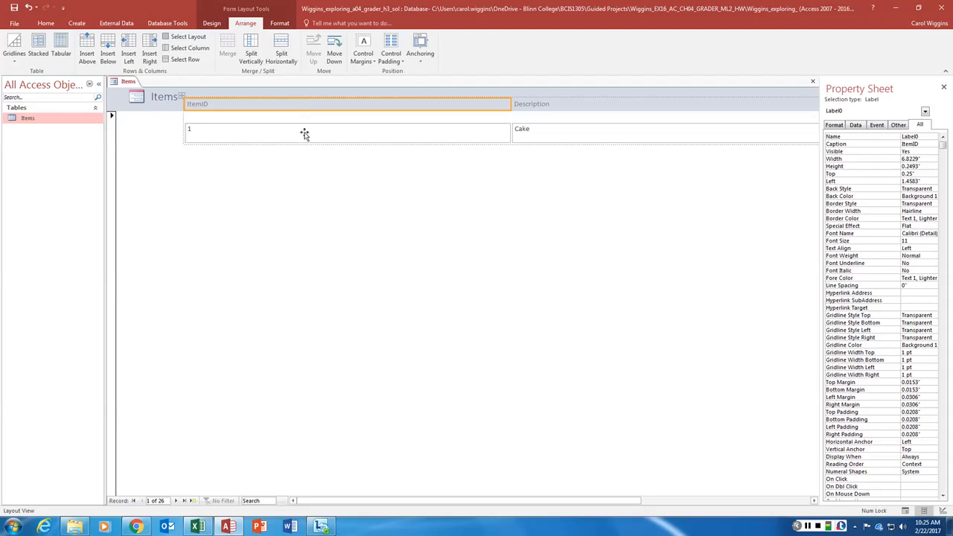
ctrl+click(305, 132)
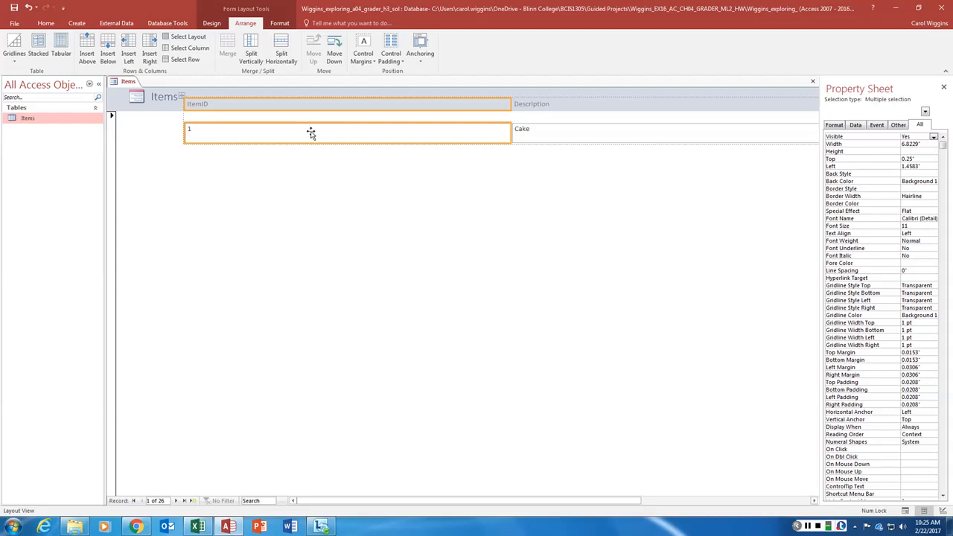
click(310, 132)
click(313, 106)
shift+click(313, 131)
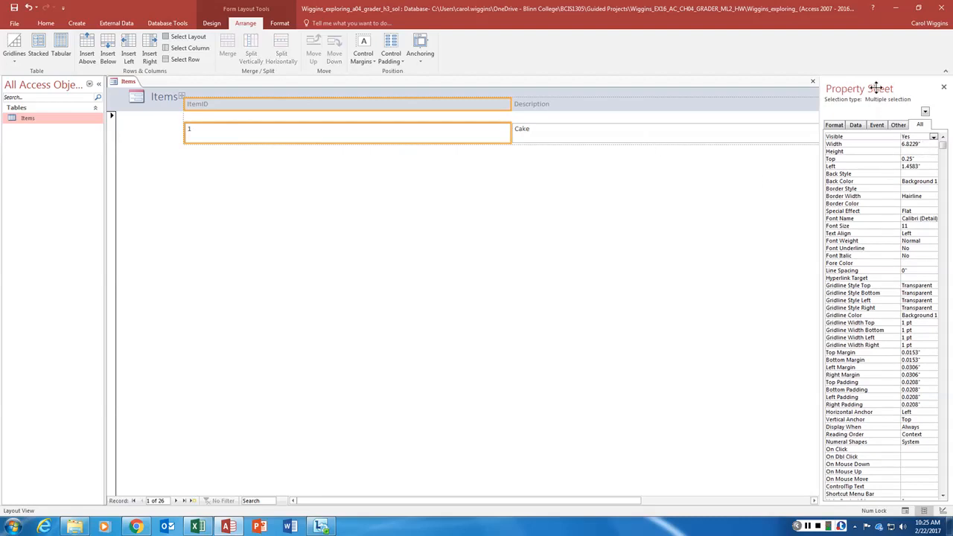
click(944, 87)
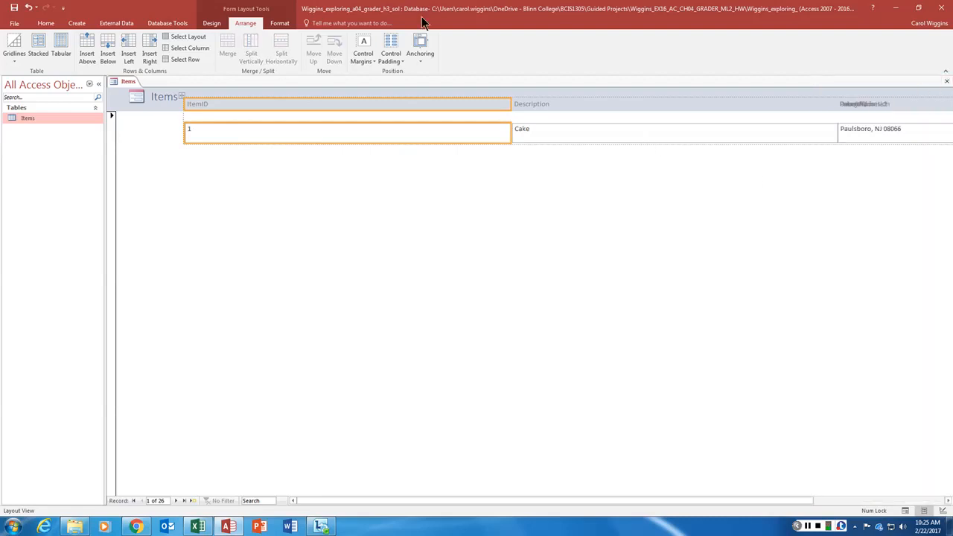
click(213, 23)
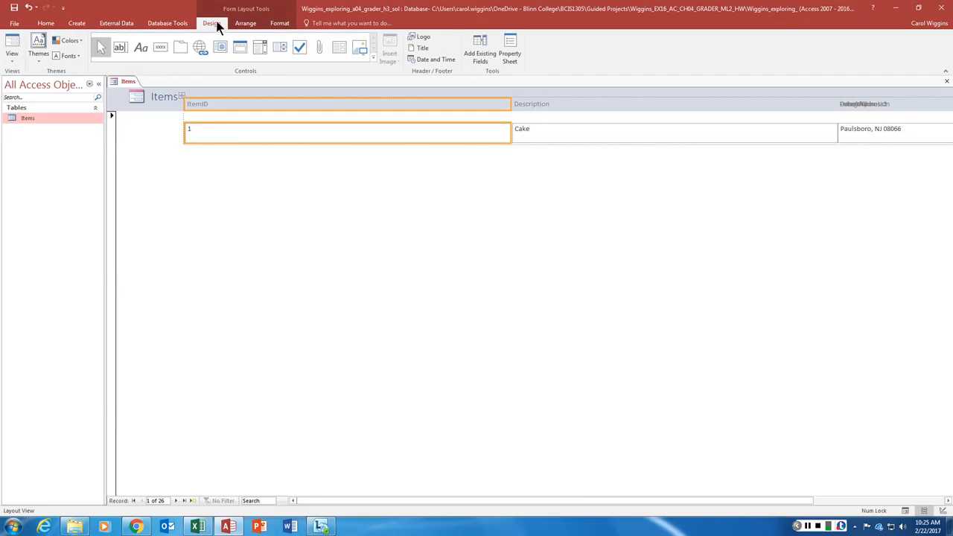
click(509, 47)
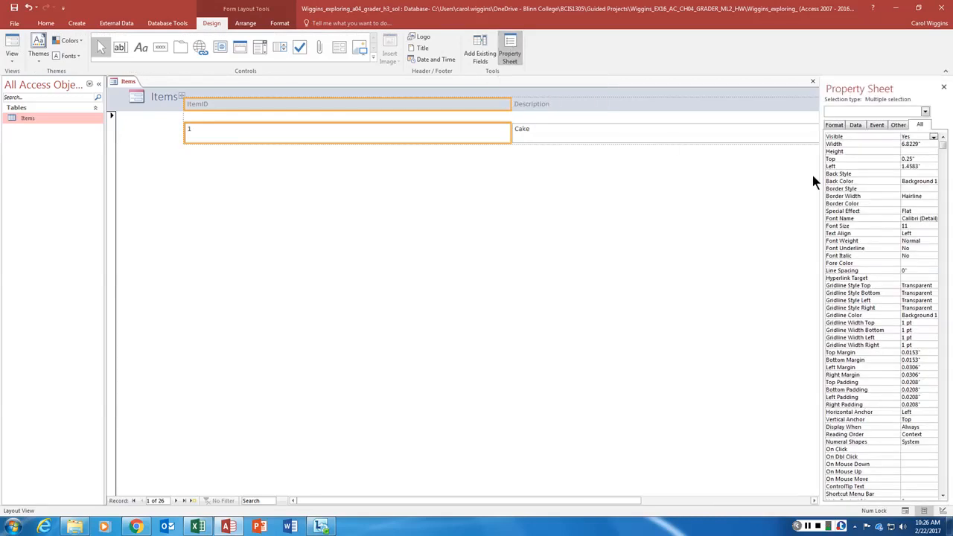
click(888, 144)
text(0.75)
key(Return)
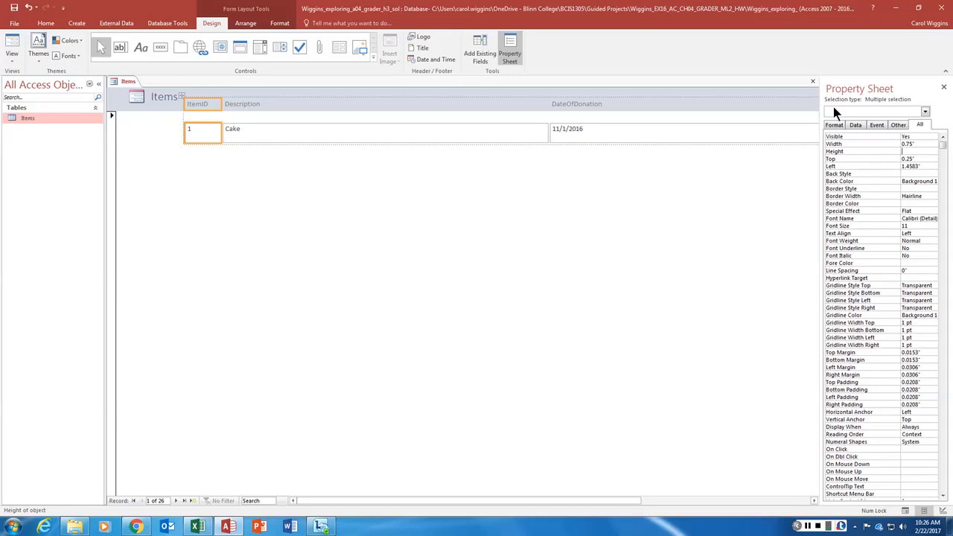
- Set the width of the Description label and its text box to 1.3"
click(446, 106)
ctrl+click(446, 132)
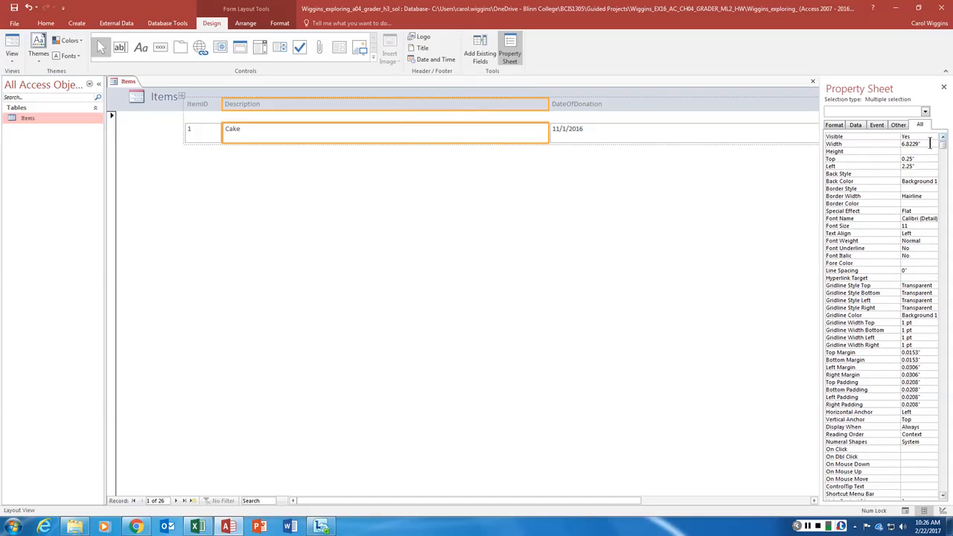
click(878, 143)
text(1.3)
key(Return)
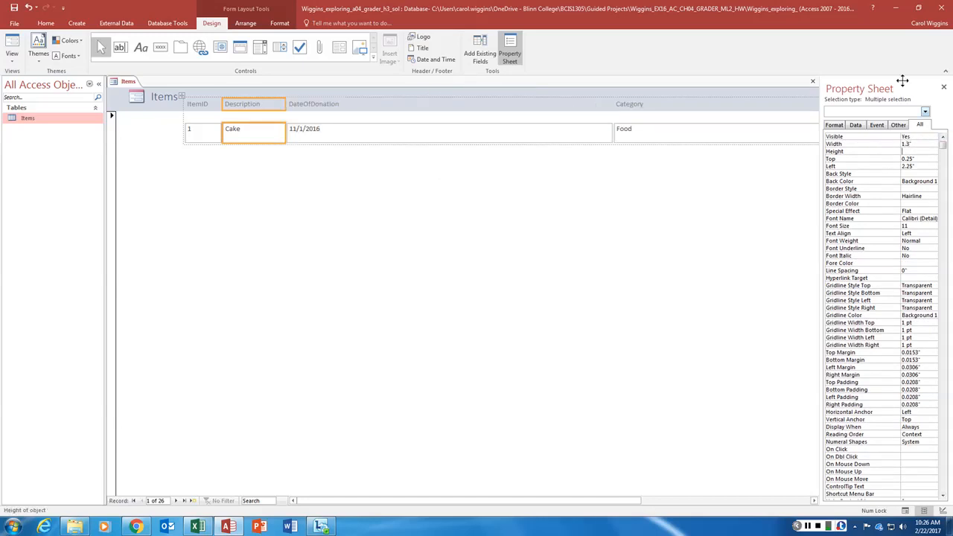
- Set the width of the DateOfDonation label and its text box to 1.3"
click(422, 106)
ctrl+click(422, 133)
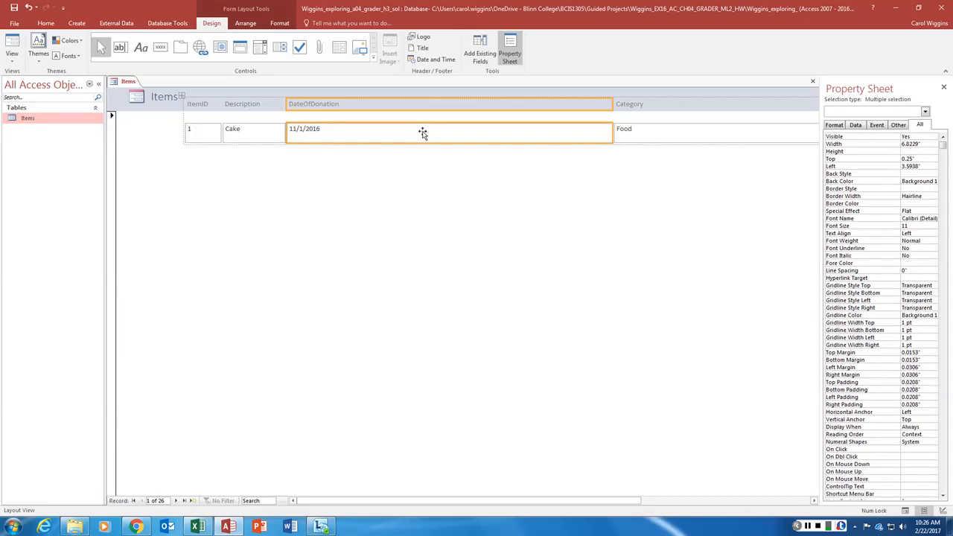
click(922, 144)
key(BackSpace)
key(BackSpace)
key(BackSpace)
key(BackSpace)
key(BackSpace)
key(BackSpace)
key(BackSpace)
key(BackSpace)
text(1.3)
key(Return)
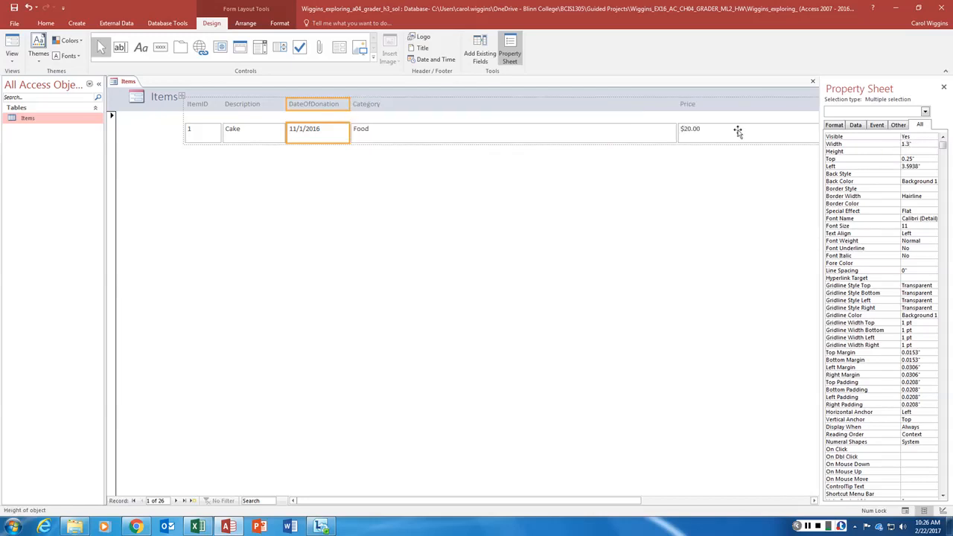
- Select the Category and Price labels with their text boxes, and set their shared width to 0.75"
click(521, 104)
ctrl+click(525, 125)
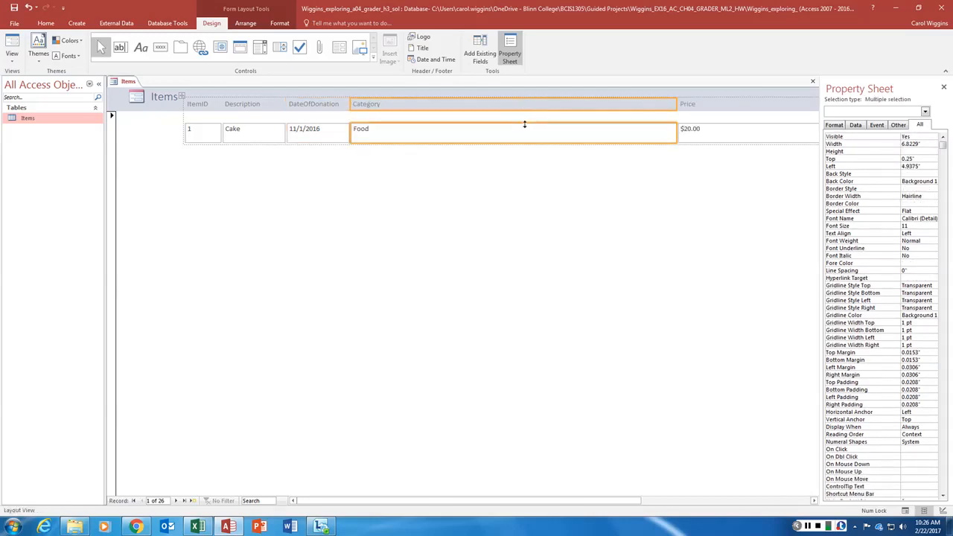
ctrl+click(709, 104)
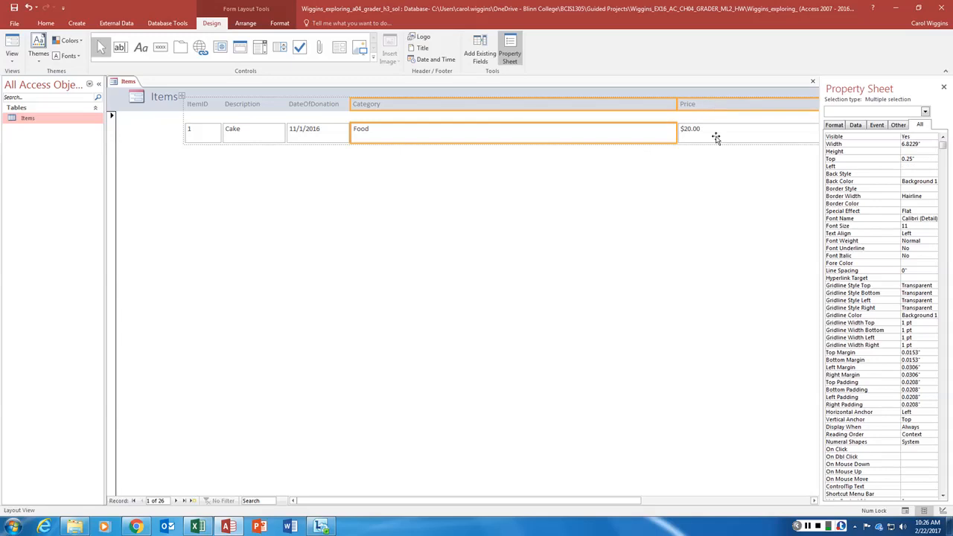
ctrl+click(715, 136)
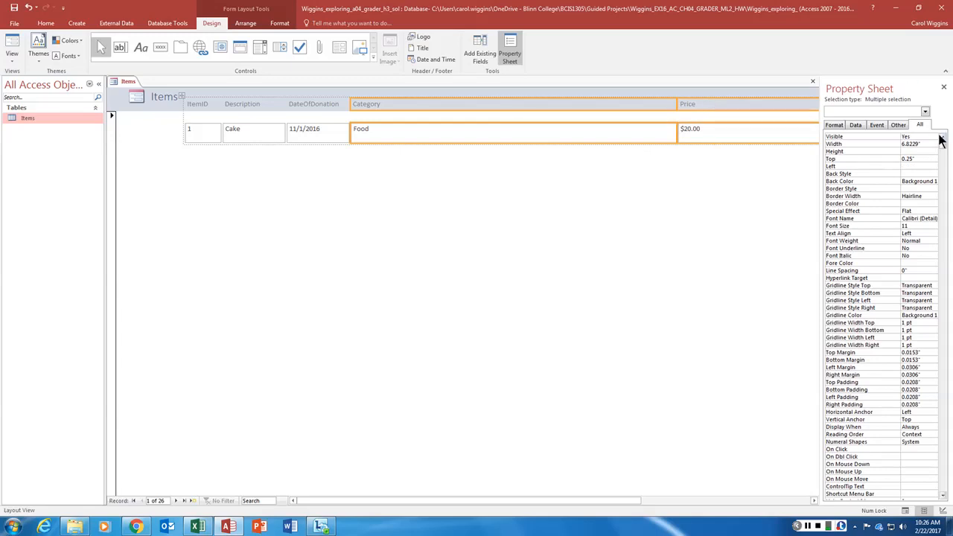
drag(923, 143, 873, 151)
text(0.75)
key(Return)
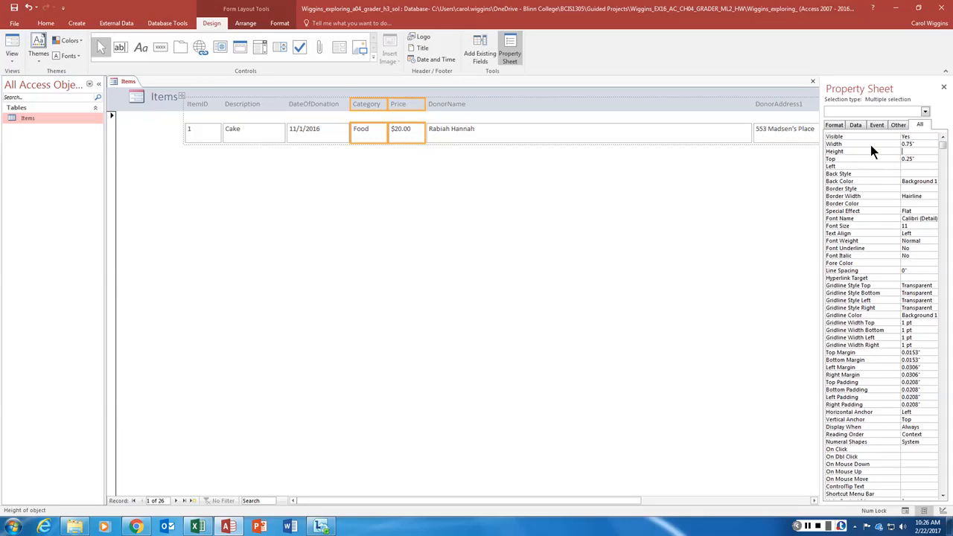
- Select the DonorName and DonorAddress1 labels with their text boxes, and set their width to 1.3"
click(584, 104)
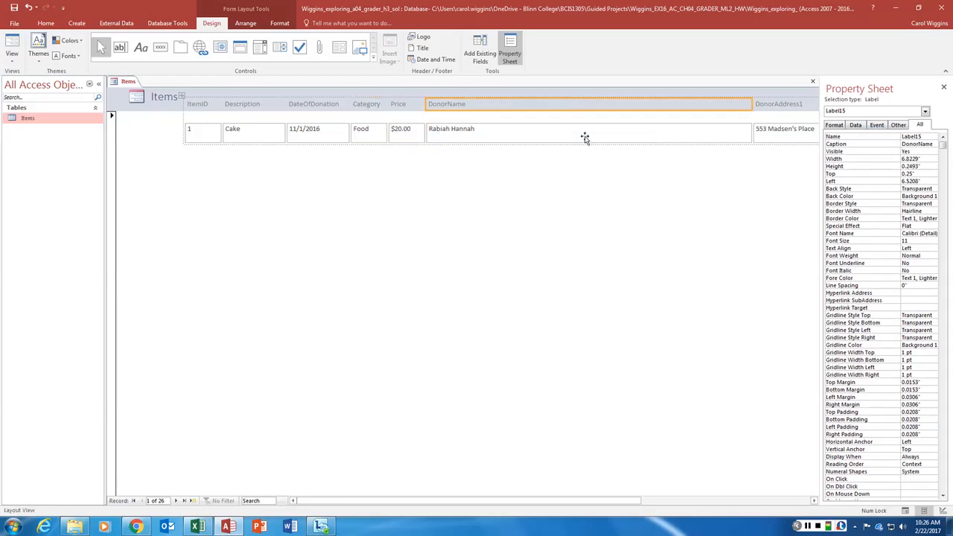
ctrl+click(585, 136)
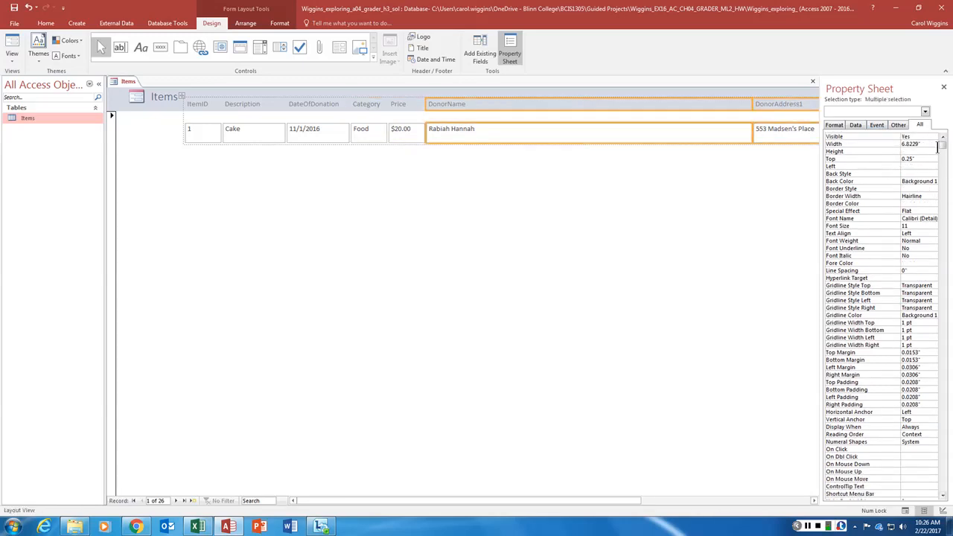
drag(917, 143, 897, 147)
text(1)
key(Return)
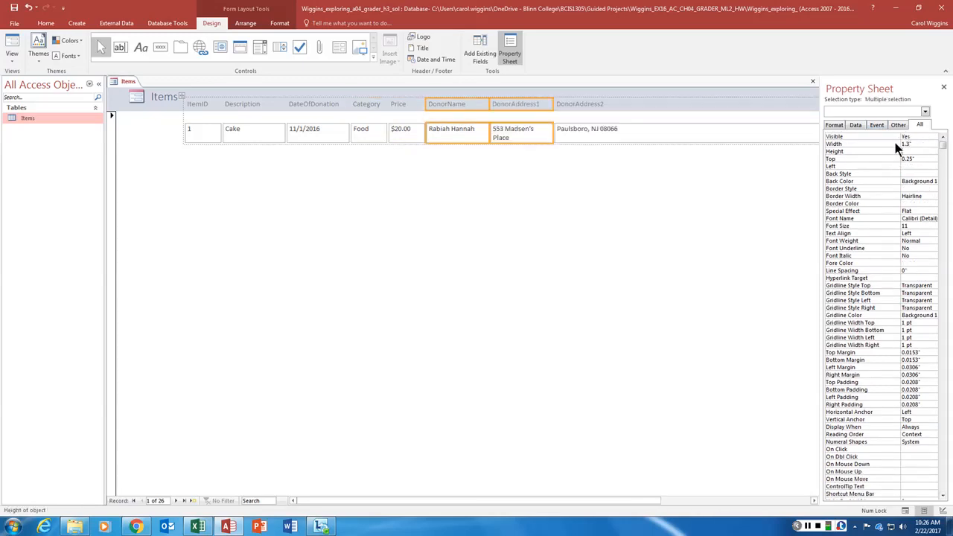
- Set the width of the DonorAddress2 label and its text box to 1.3"
click(630, 104)
ctrl+click(633, 133)
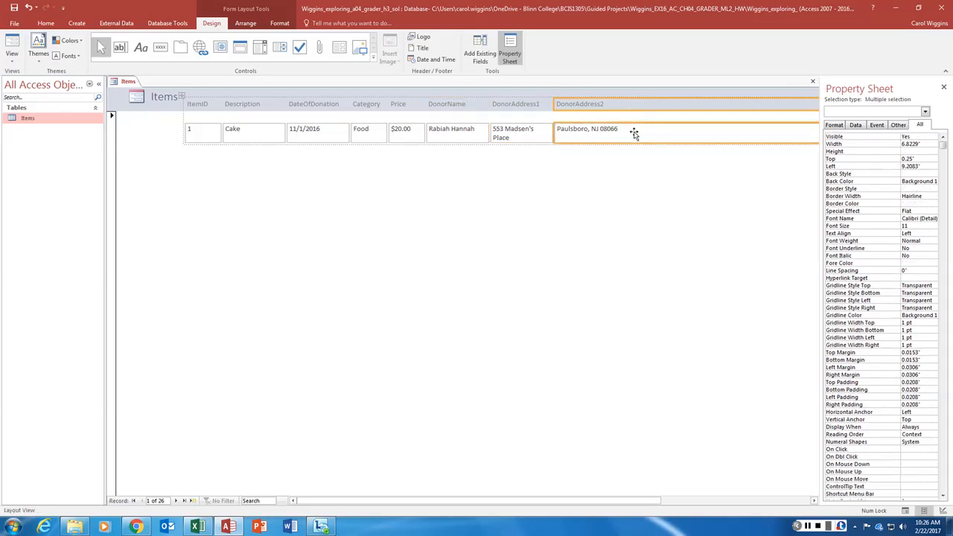
click(924, 144)
text(1.3)
key(Return)
click(481, 290)
drag(934, 143, 901, 140)
text(1.3)
key(Return)
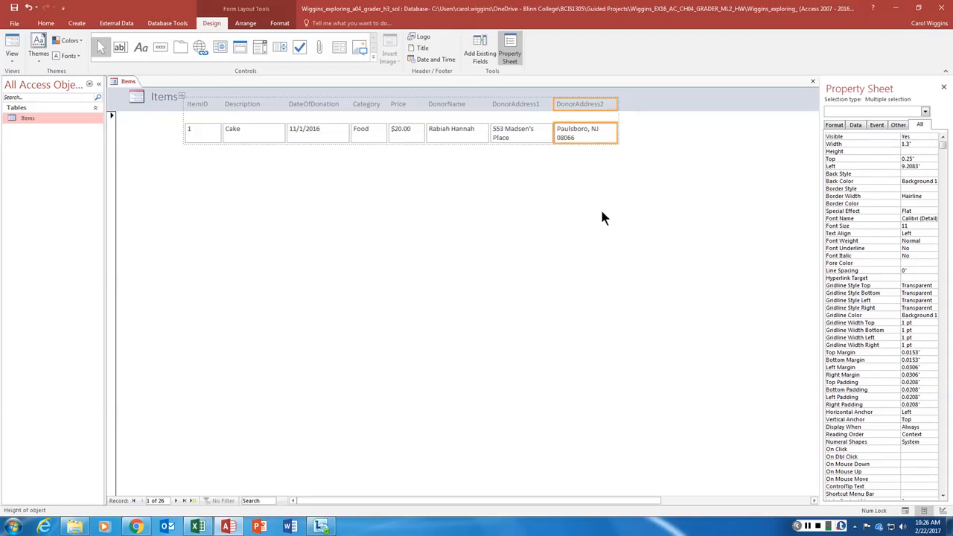
click(519, 221)
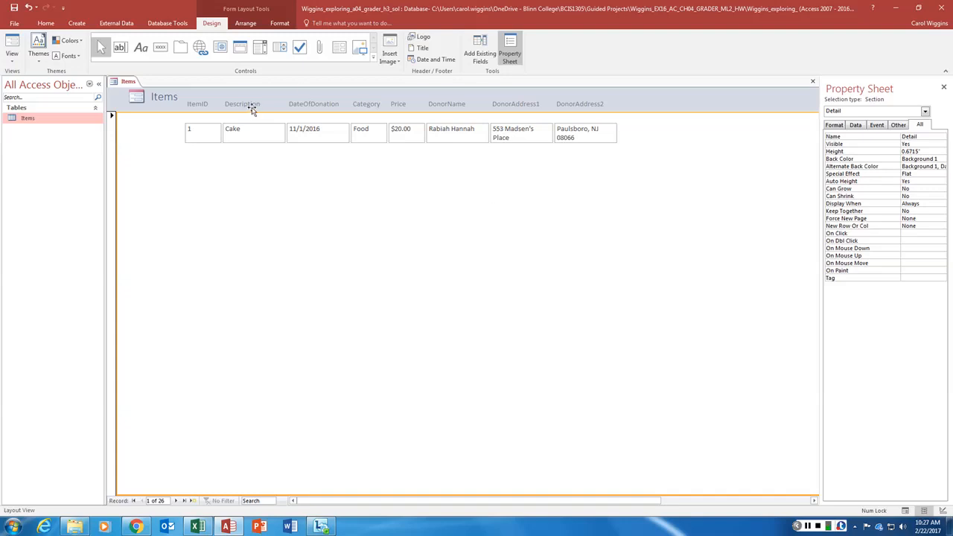
click(167, 97)
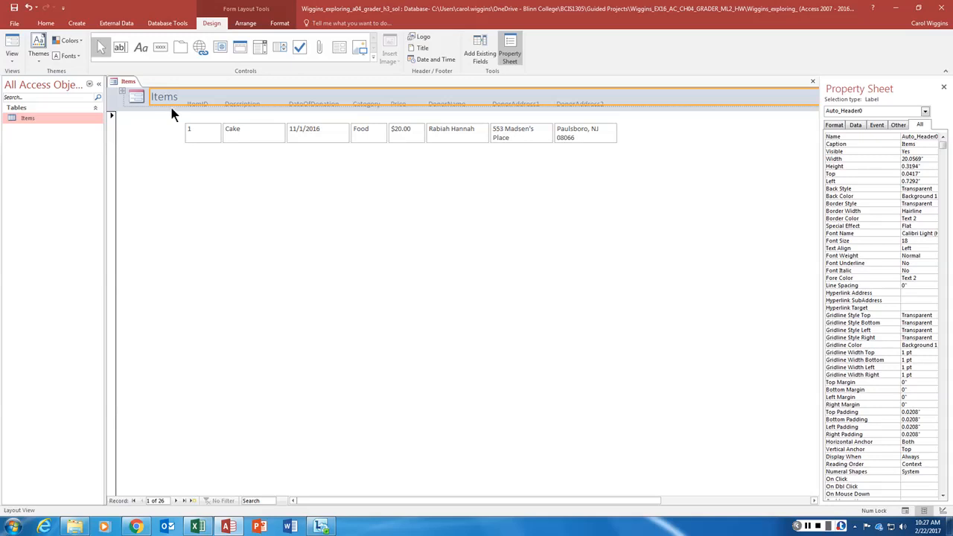
key(ctrl+a)
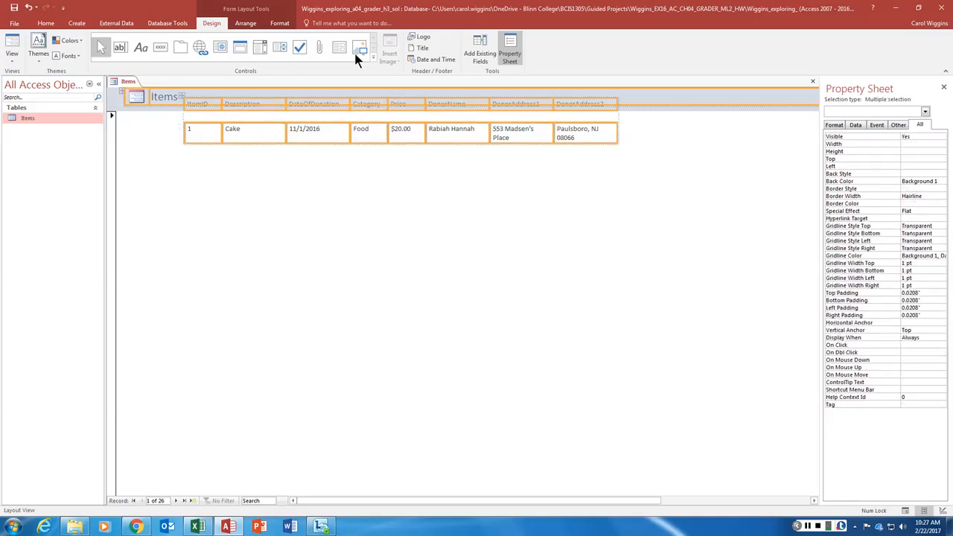
click(248, 23)
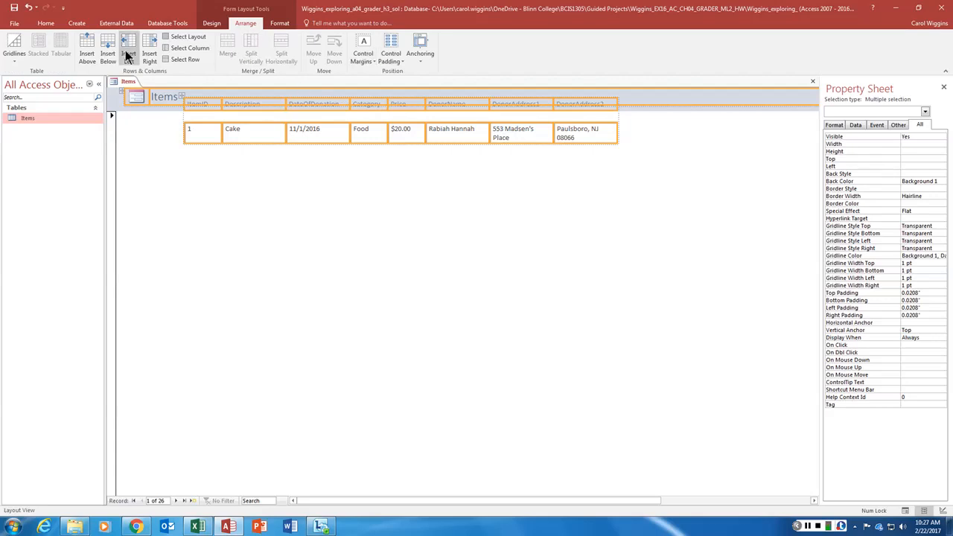
click(160, 126)
click(135, 98)
click(203, 102)
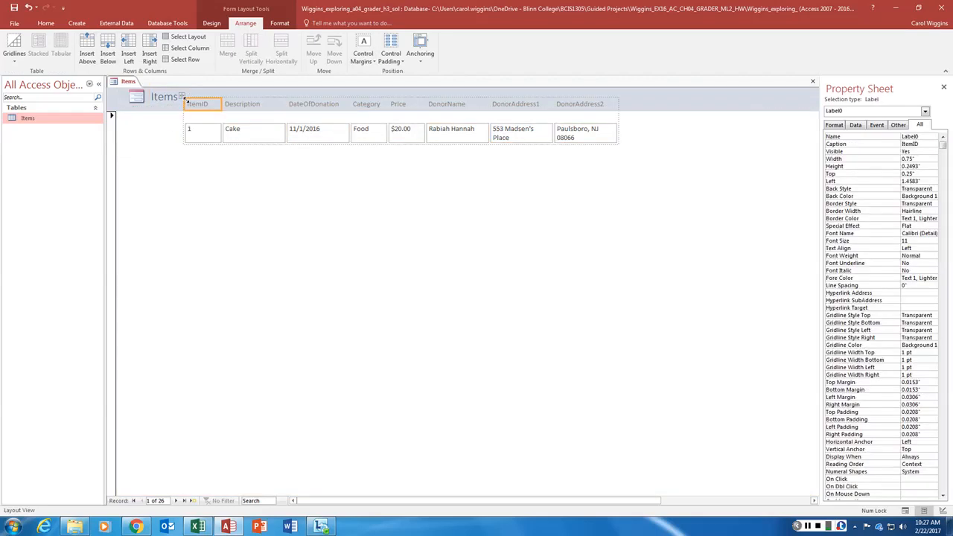
click(136, 102)
click(120, 96)
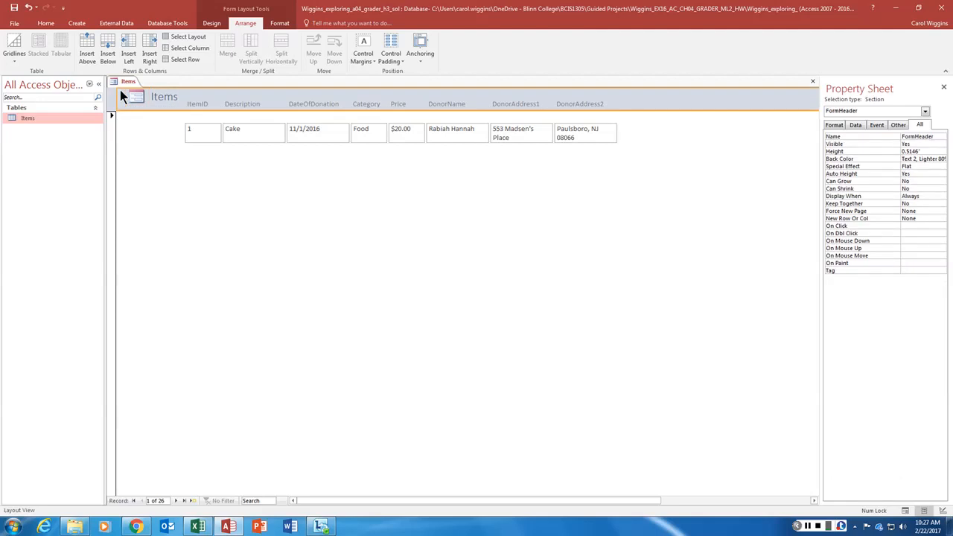
- Try applying the tabular layout to the form header's logo and title, and undo it
click(203, 104)
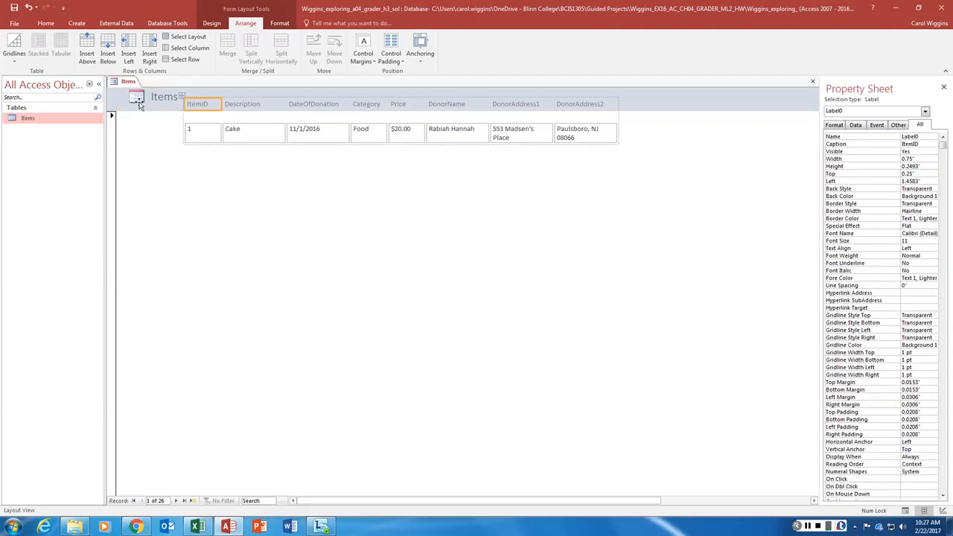
click(138, 103)
click(120, 92)
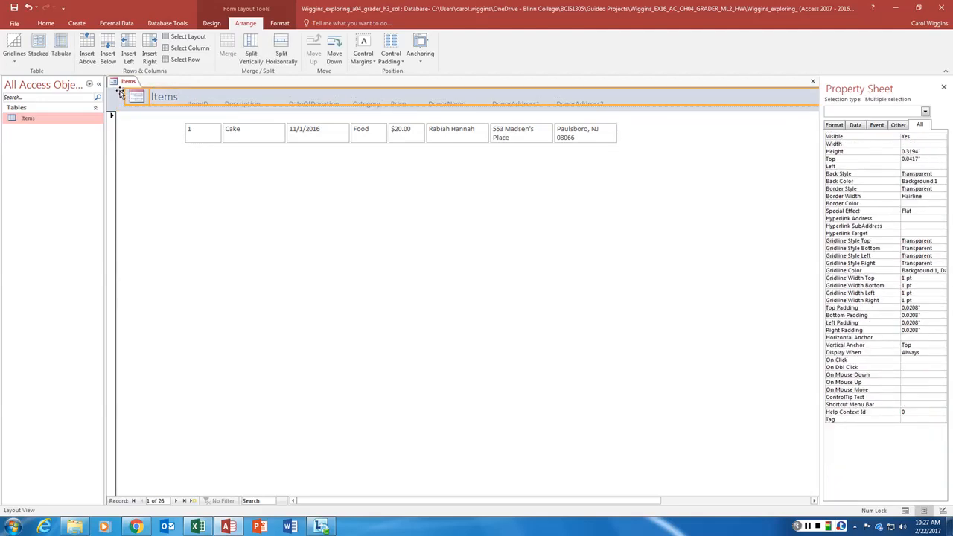
click(61, 49)
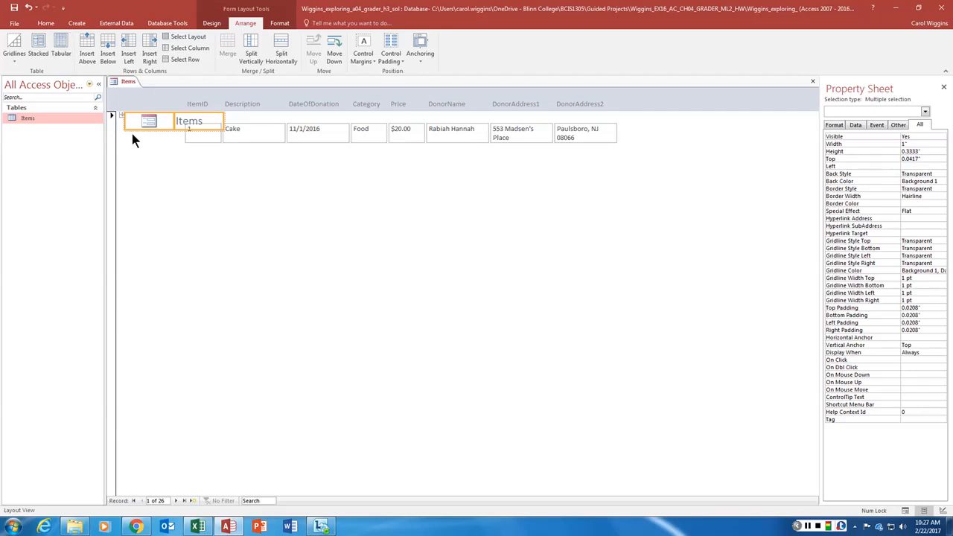
click(167, 122)
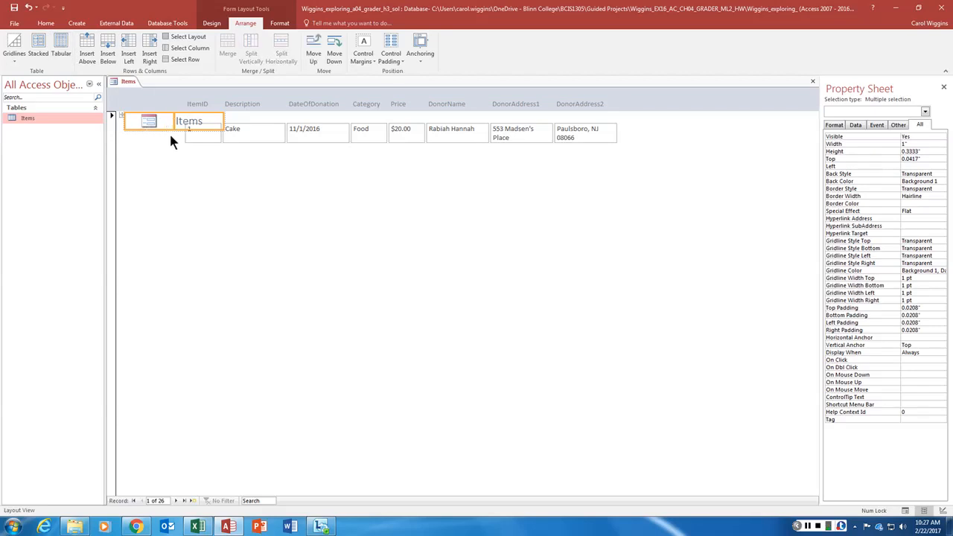
key(ctrl+z)
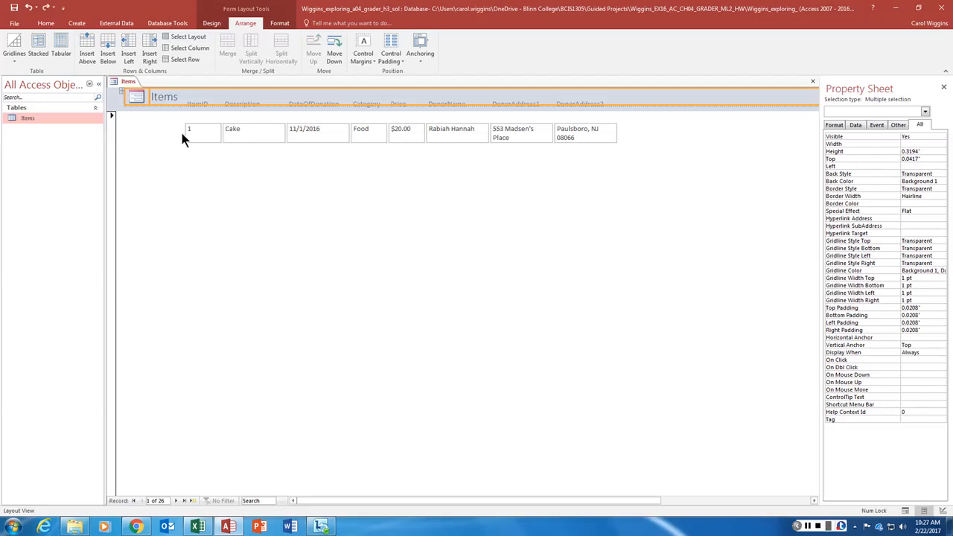
- Close the Items form without saving it
right_click(127, 83)
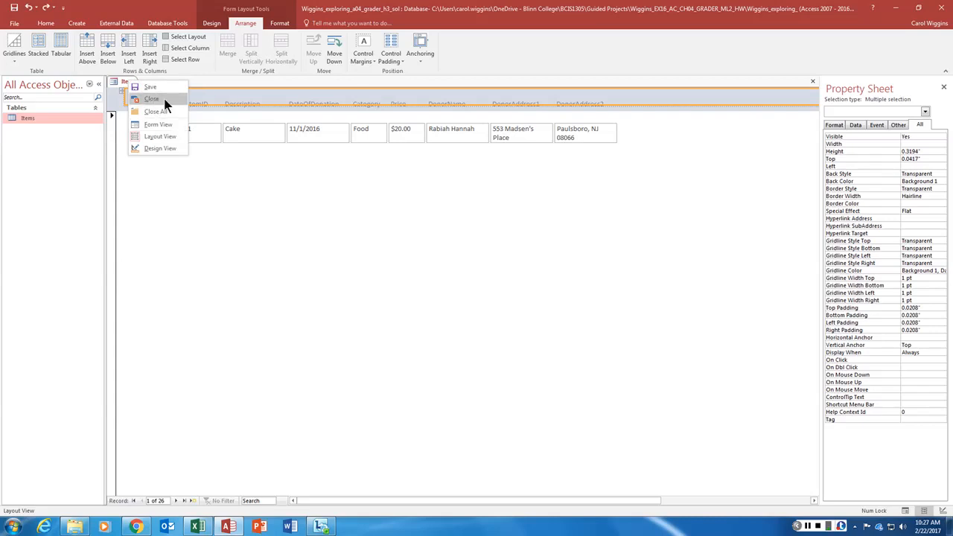
click(152, 99)
click(485, 290)
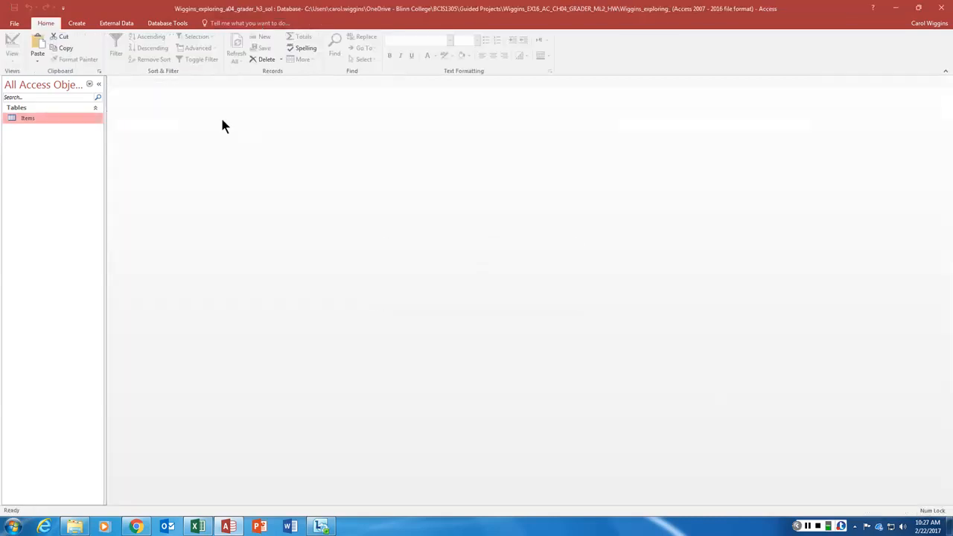
- Create a new form based on the Items table
right_click(34, 123)
click(79, 23)
click(76, 25)
click(166, 44)
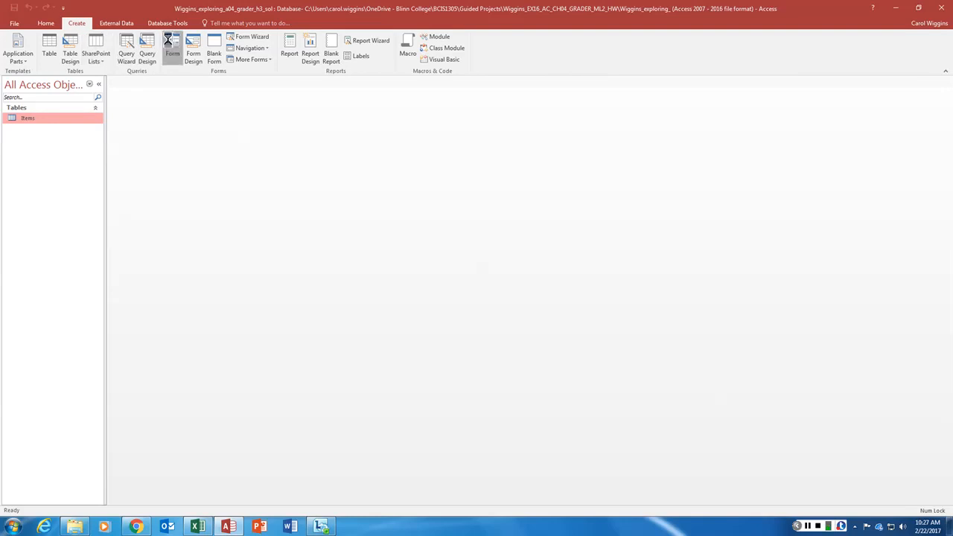
- Select all of the form's controls, including the header logo and title, and arrange them in a tabular layout
key(ctrl+a)
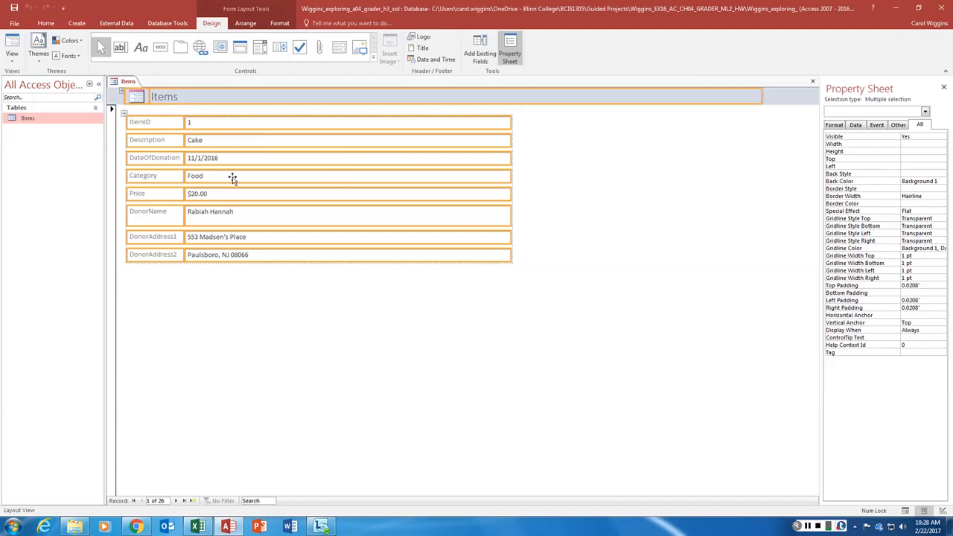
click(252, 23)
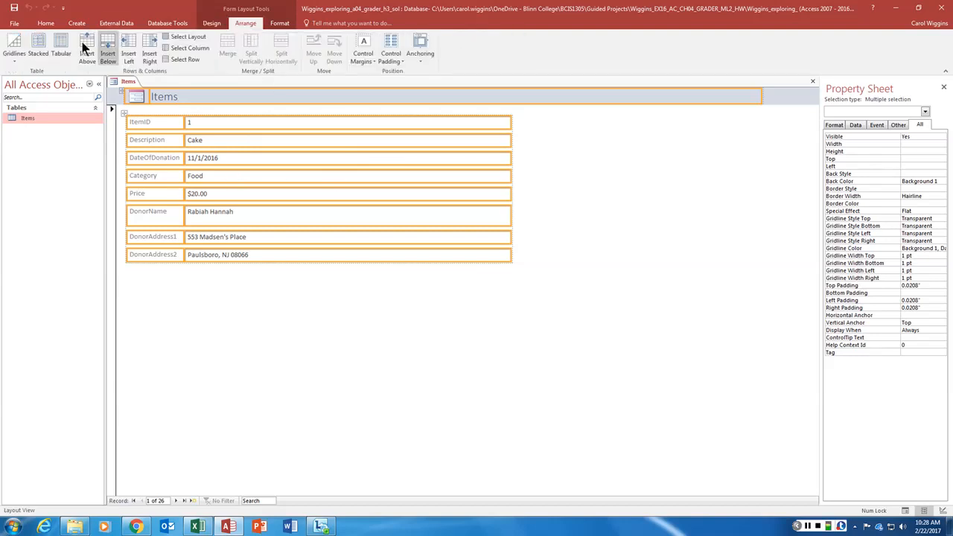
click(61, 46)
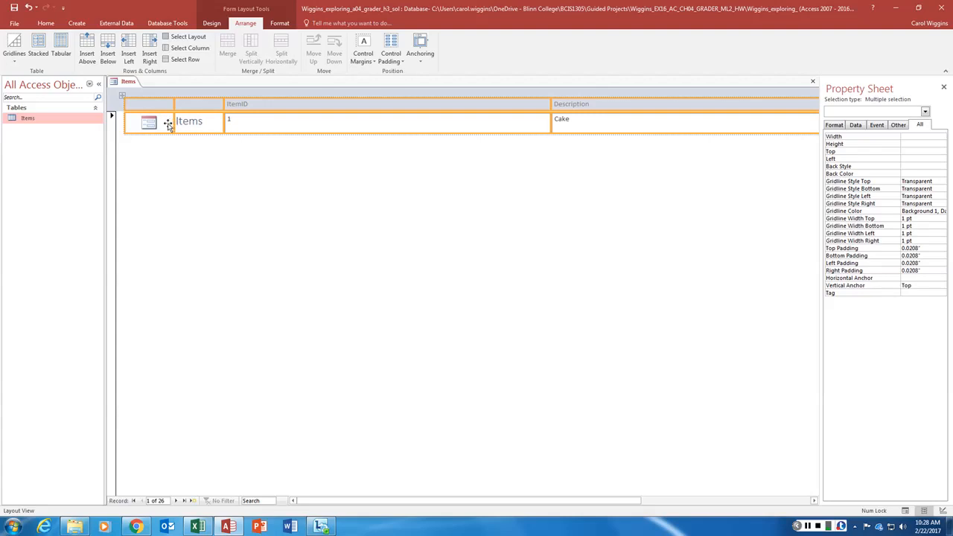
- Select the ItemID text box together with its label
click(251, 124)
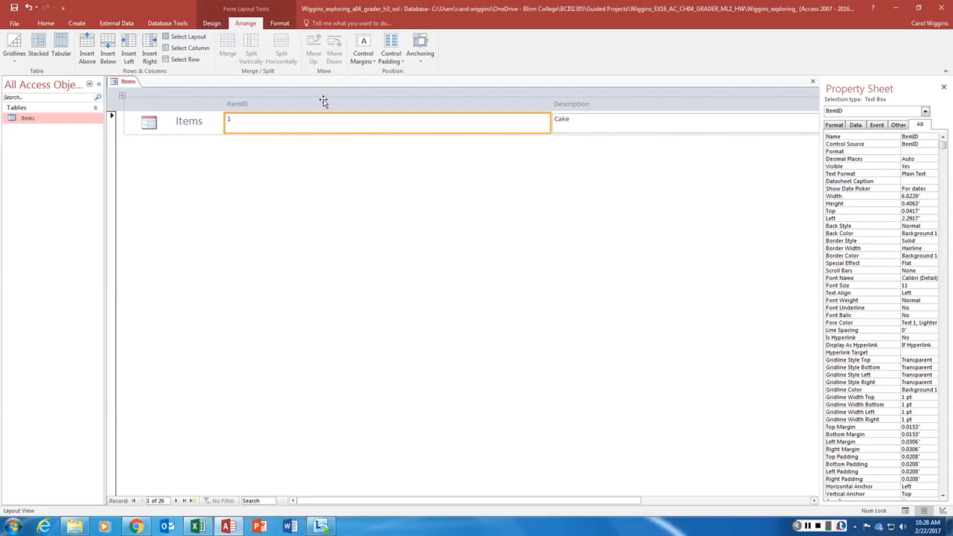
shift+click(323, 106)
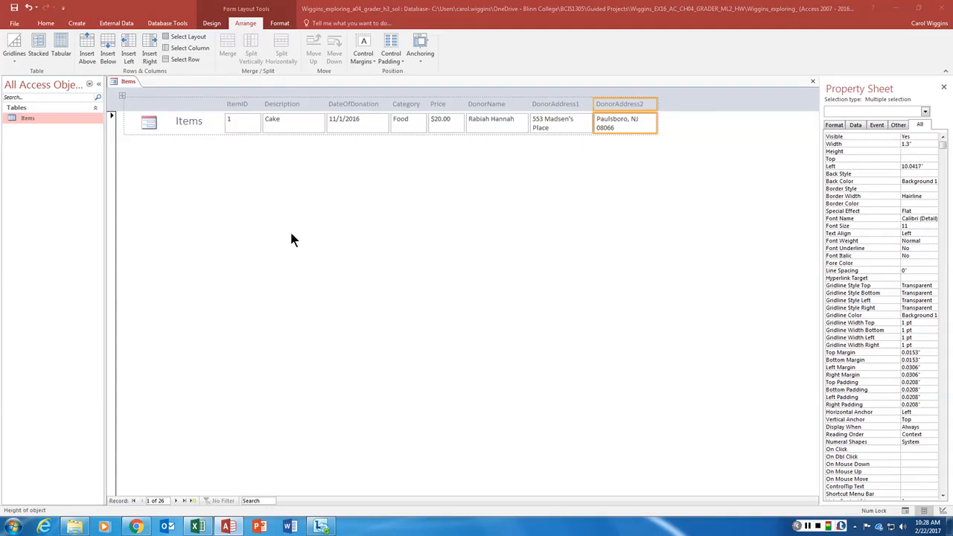
- Change the form title to "Items for Auction" and narrow its label to about 1.8" wide
click(196, 124)
click(193, 126)
click(202, 125)
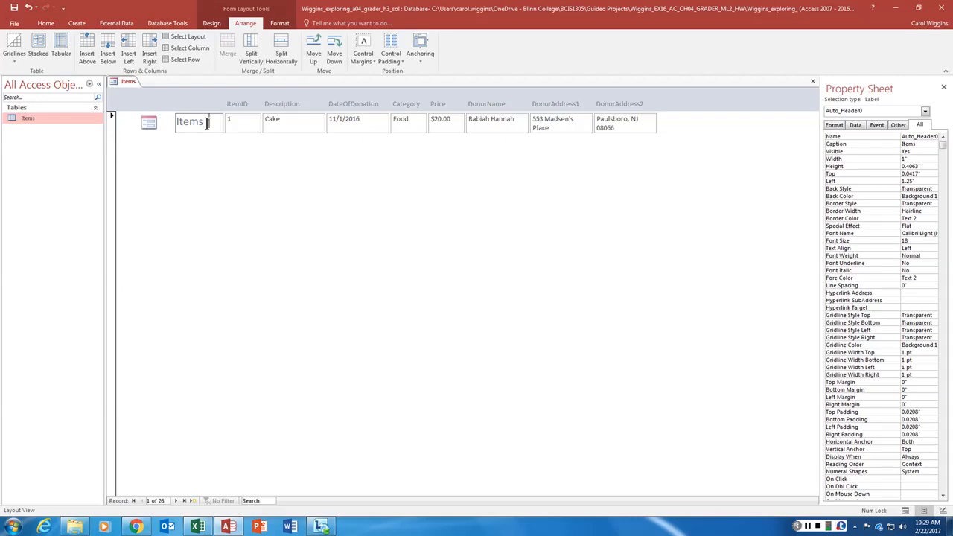
text(for Auction)
click(309, 135)
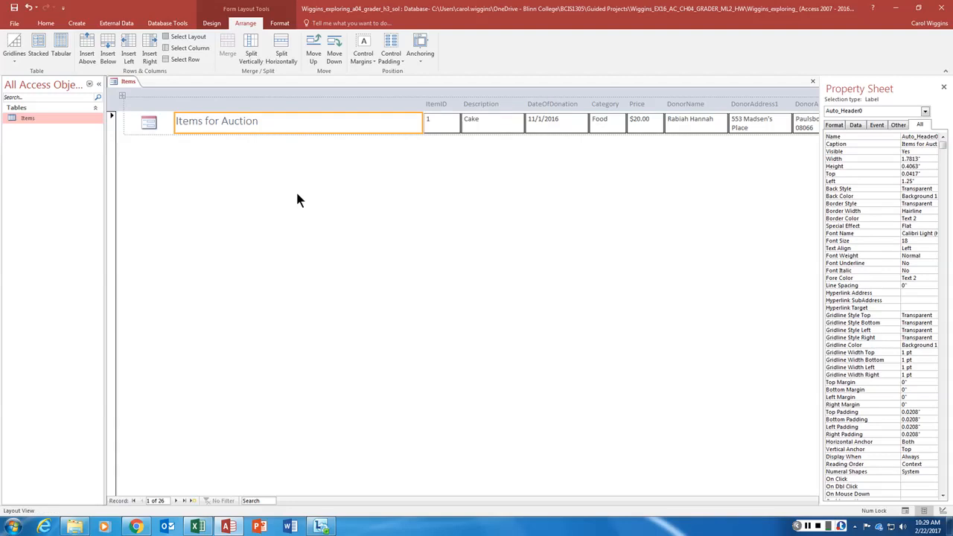
drag(421, 121, 261, 125)
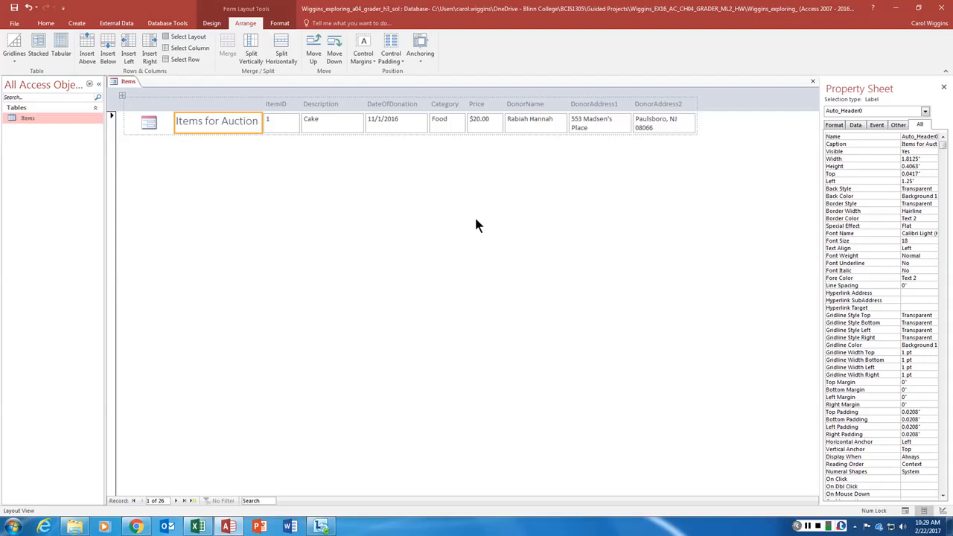
- Add a new conditional formatting rule for the Price text box, with the condition that the field value is greater than 90
click(483, 123)
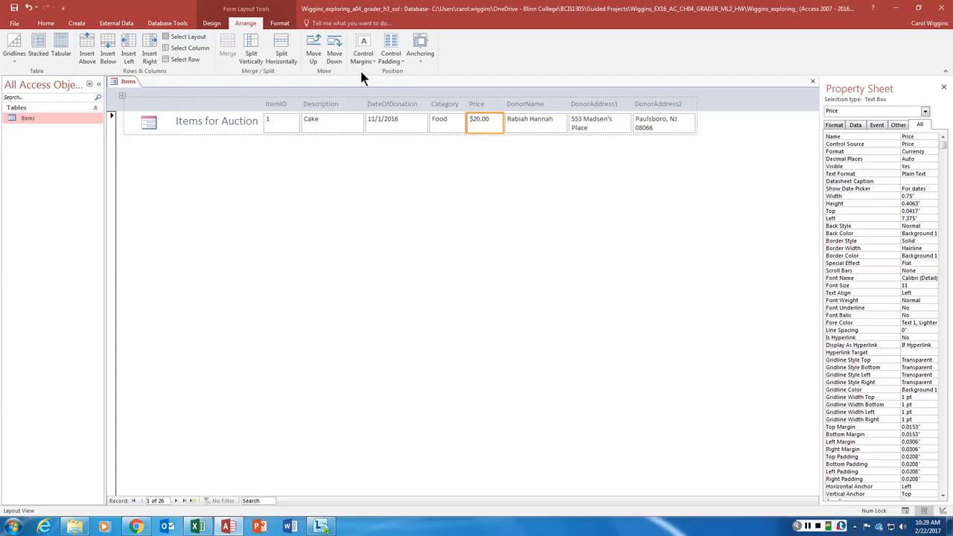
click(281, 23)
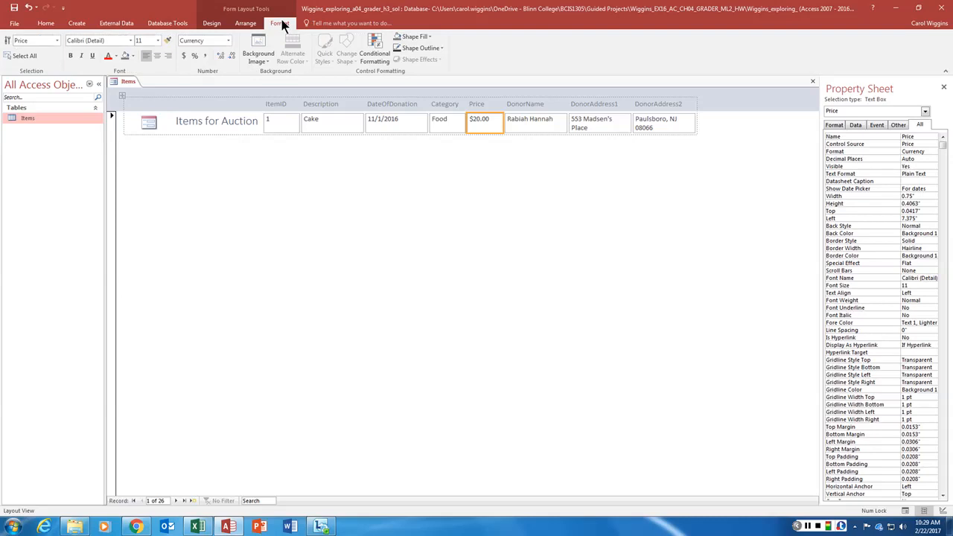
click(376, 46)
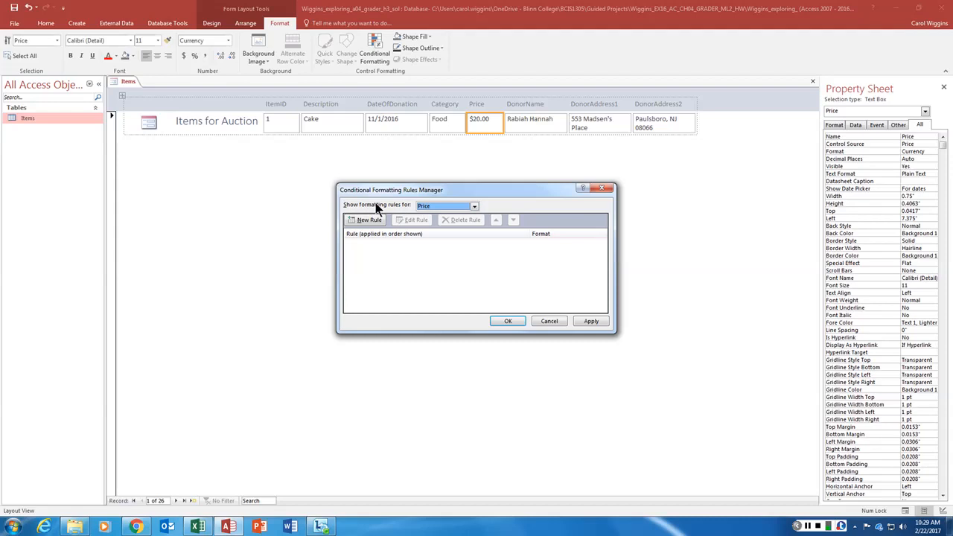
click(474, 207)
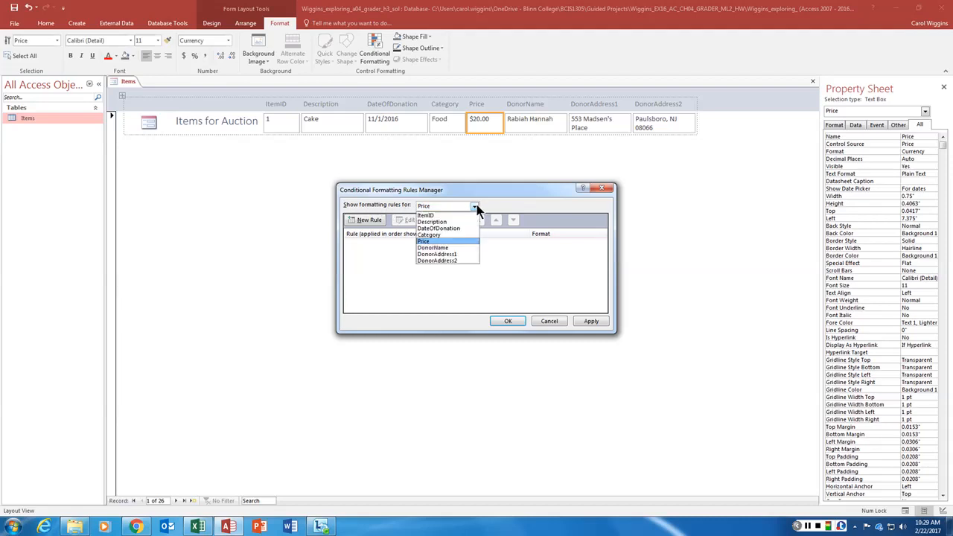
click(474, 206)
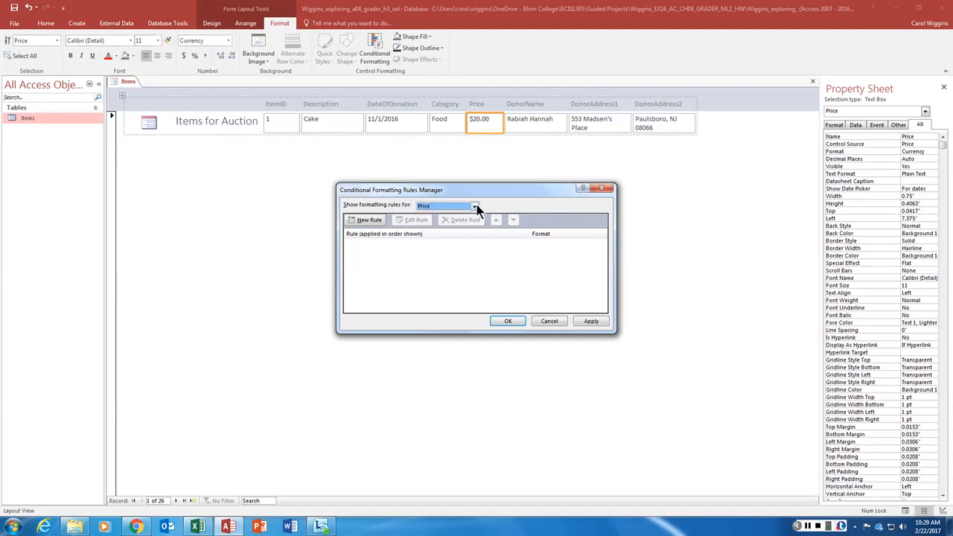
click(365, 221)
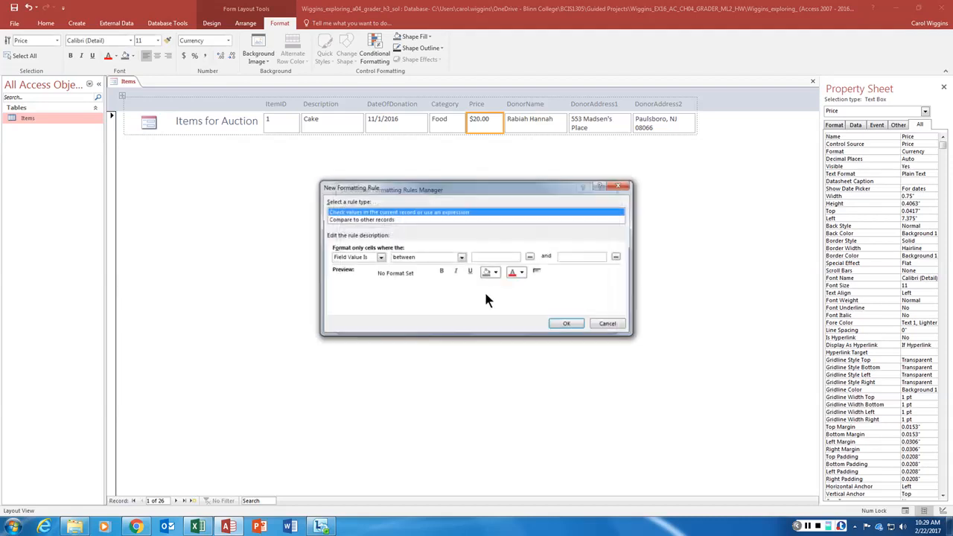
click(461, 258)
click(419, 292)
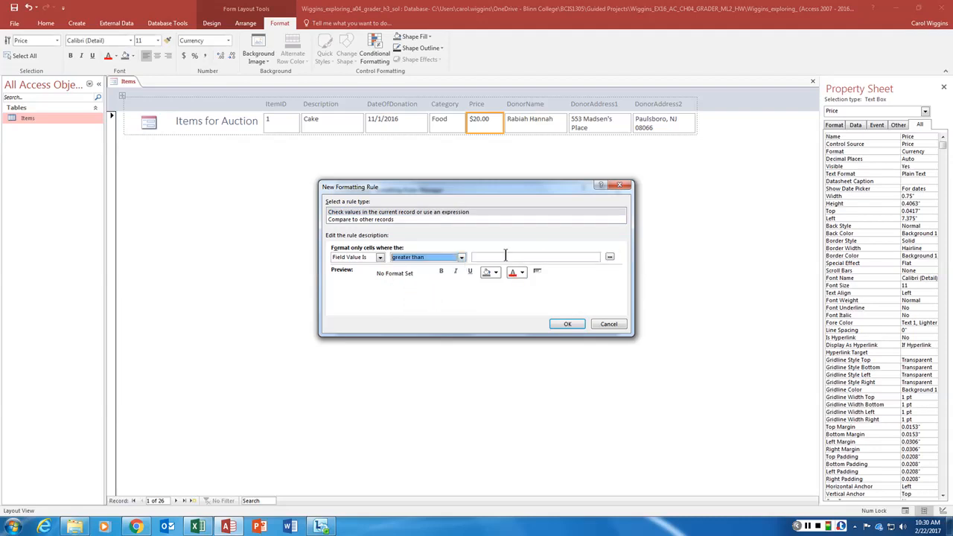
click(506, 256)
text(90)
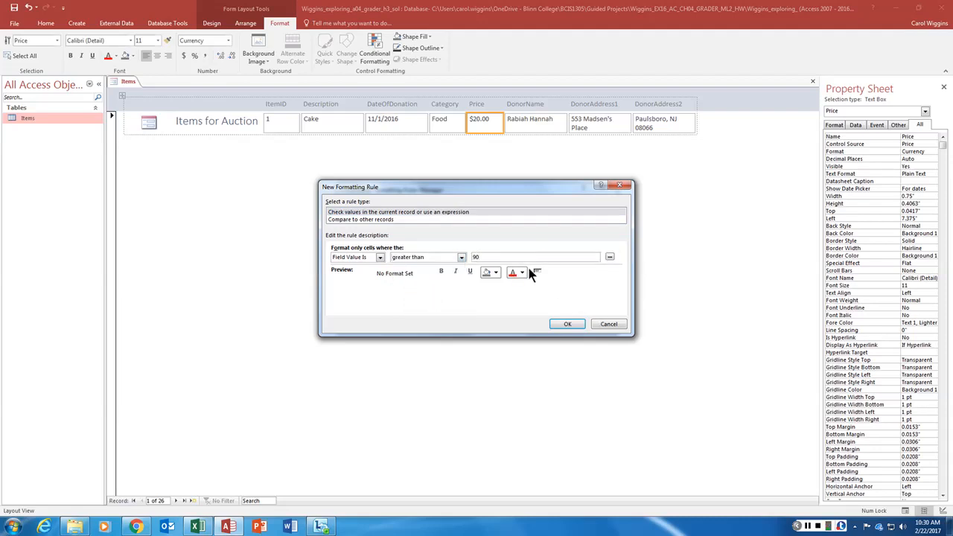
- Set the font color of the greater-than-90 rule to Green and apply the conditional formatting to Price
click(517, 272)
click(522, 273)
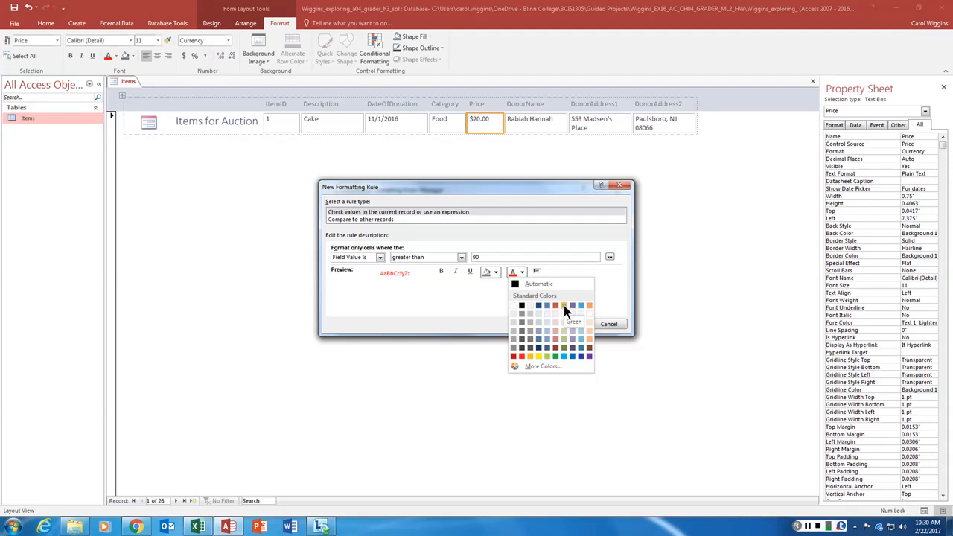
click(564, 306)
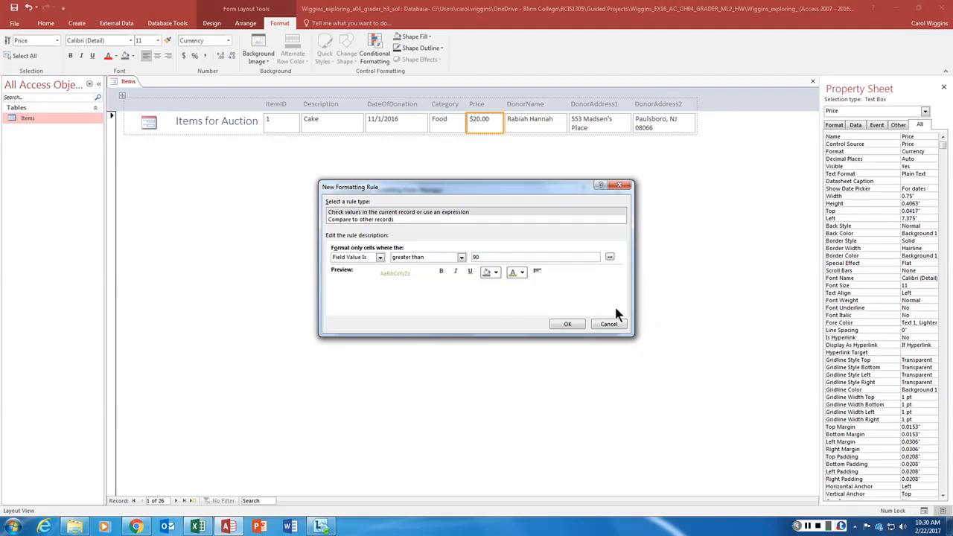
click(568, 324)
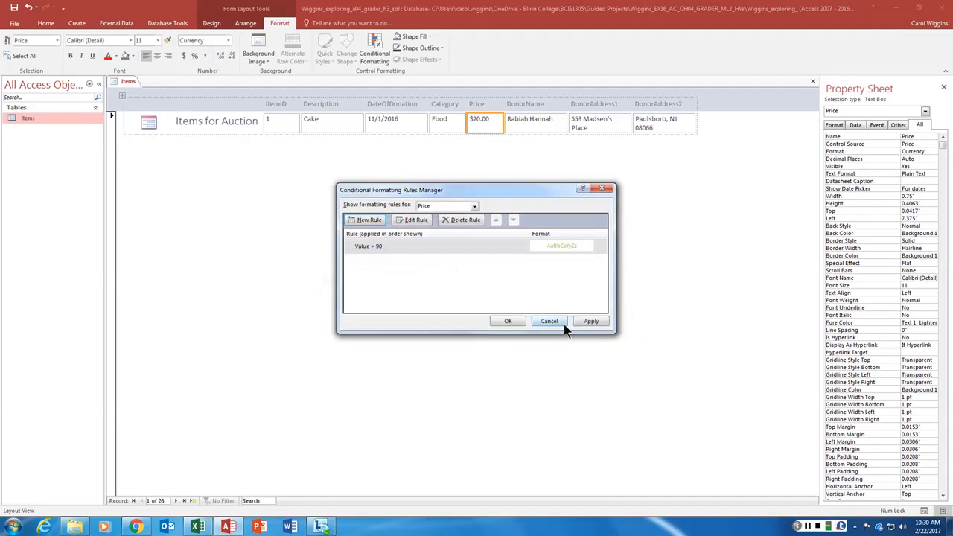
click(508, 322)
- Browse through the first records to check how the Price formatting is applied, ending on record 6
click(176, 501)
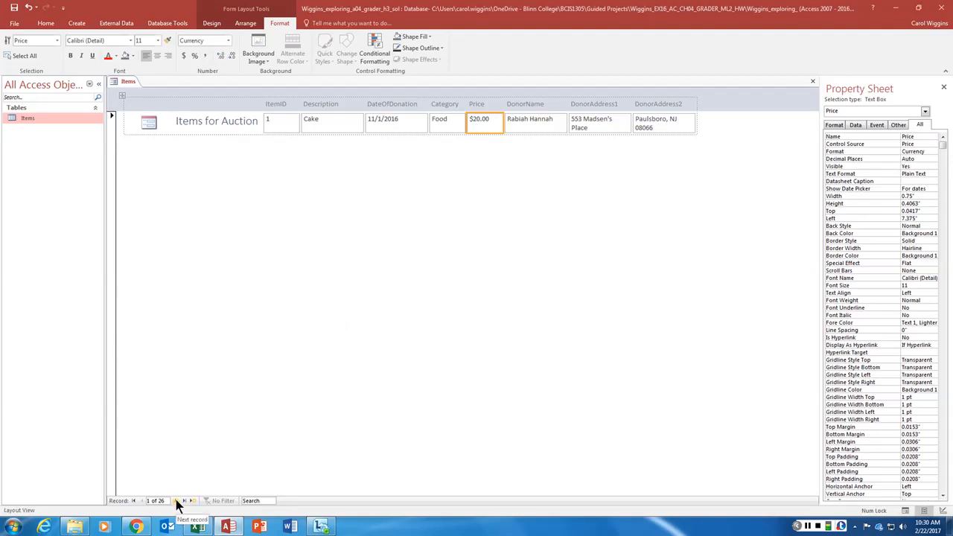
click(177, 501)
click(176, 501)
click(177, 501)
click(177, 501)
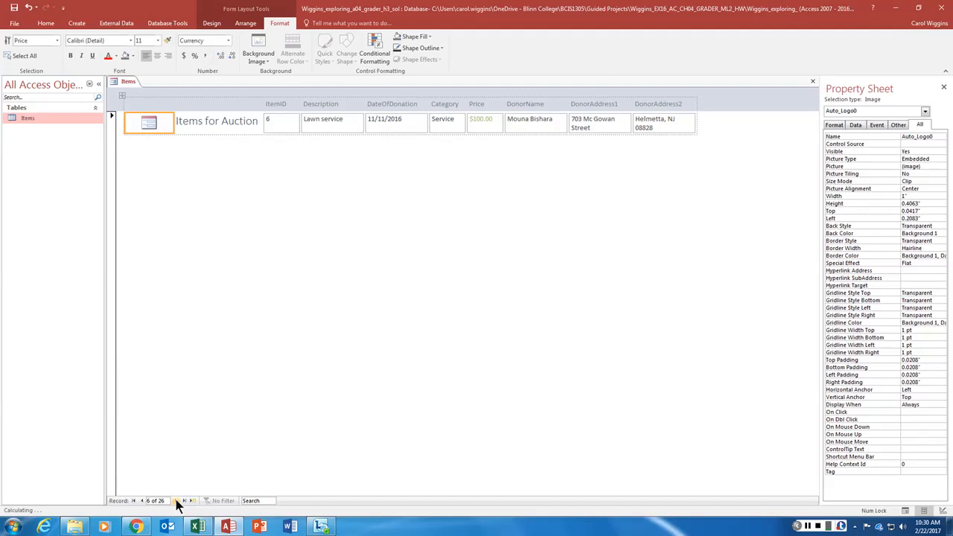
click(177, 501)
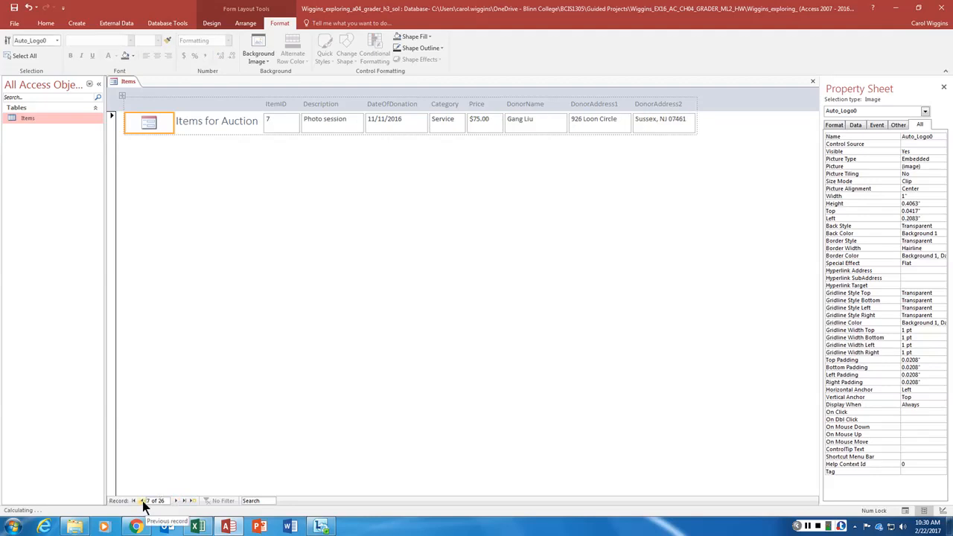
click(142, 501)
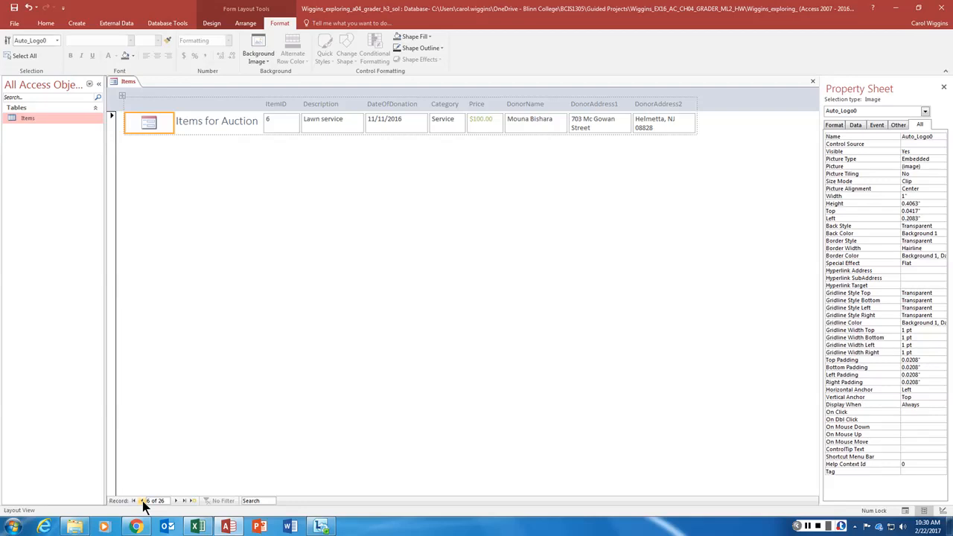
- Save the form under the name "Auction Items Form"
right_click(124, 82)
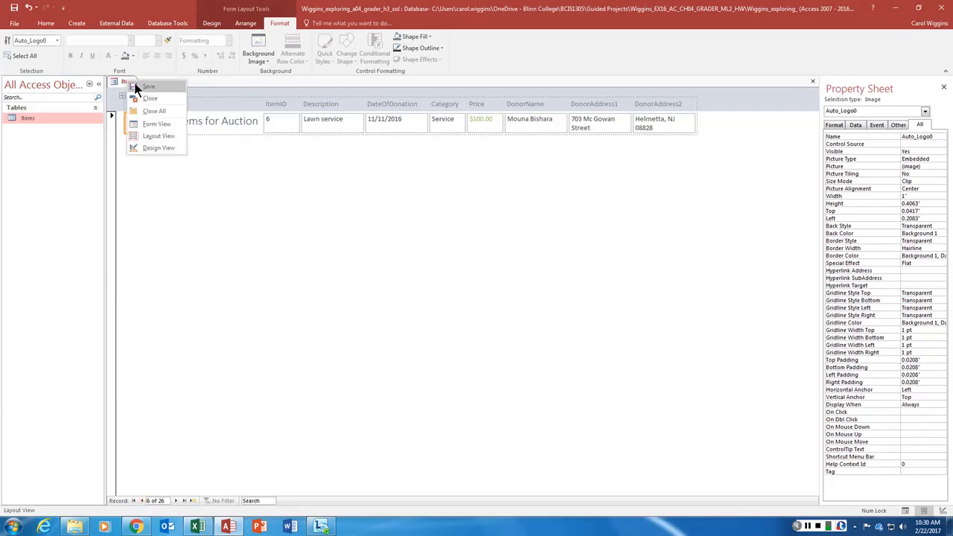
click(137, 88)
click(444, 180)
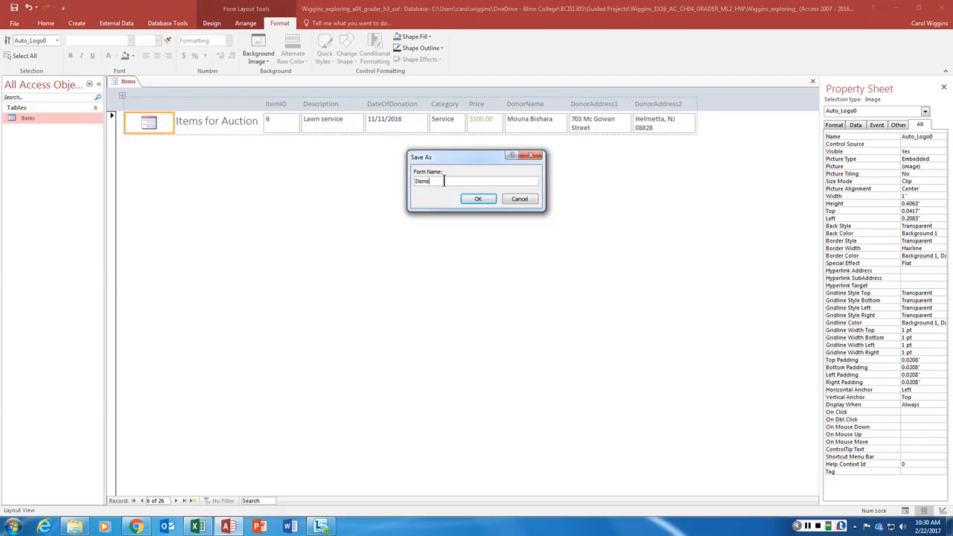
key(BackSpace)
key(BackSpace)
key(BackSpace)
key(BackSpace)
key(BackSpace)
text(Auction Items For)
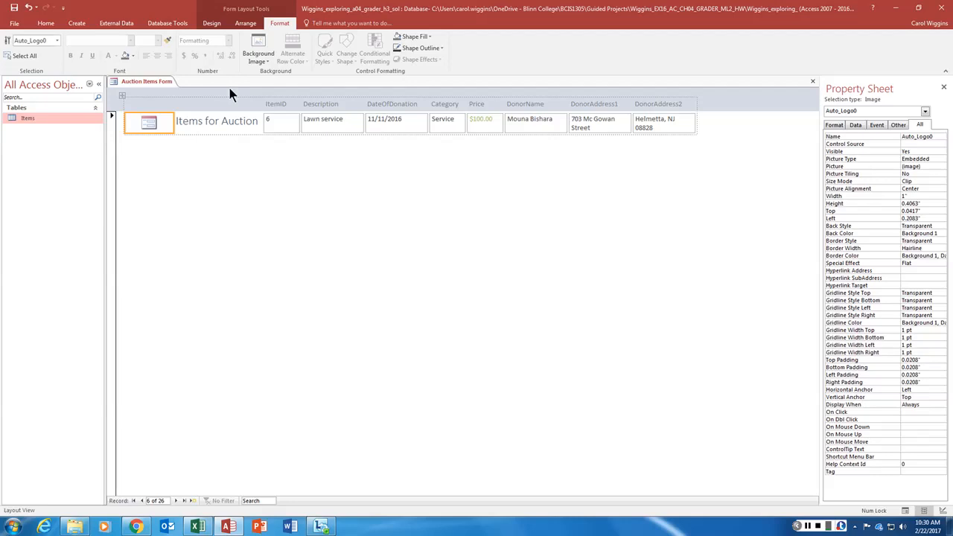
- Switch to Form View and start a new record with Description iPad, DateOfDonation 12/31/2018, Category House and Price 400
click(55, 24)
click(15, 48)
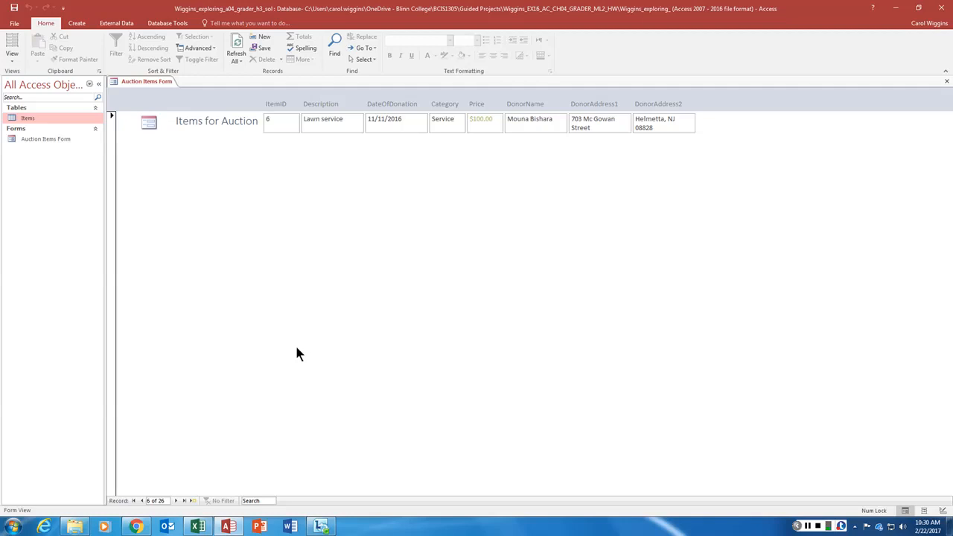
click(193, 500)
click(326, 119)
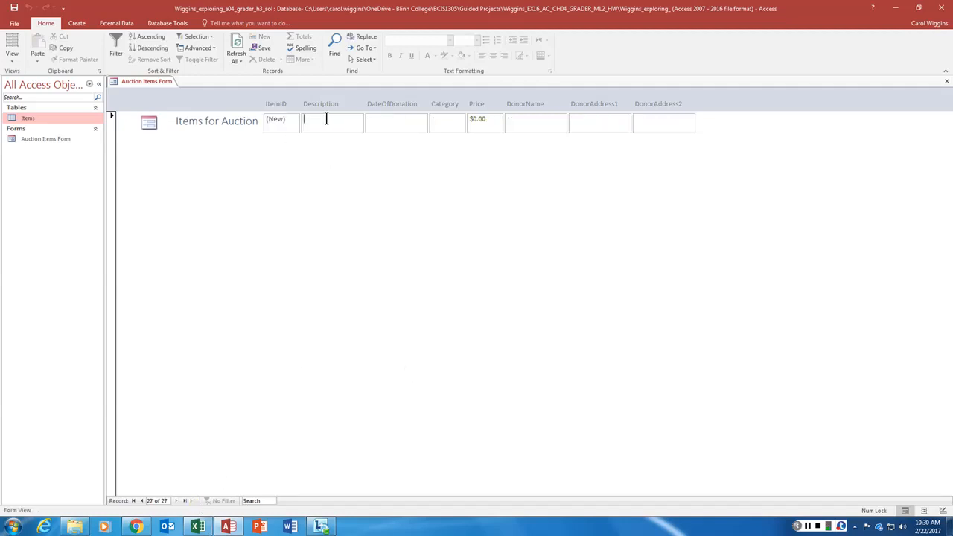
text(iPad)
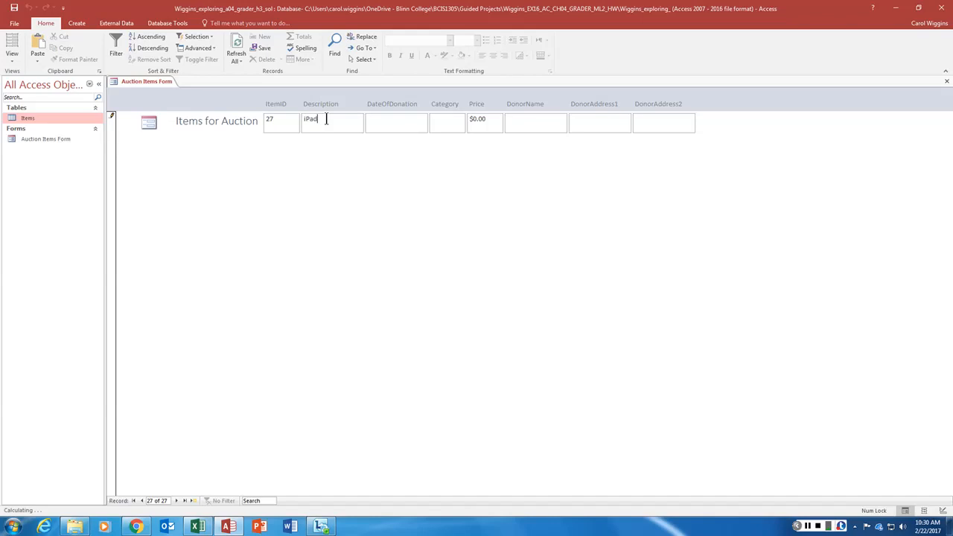
key(Tab)
text(12/31/2018)
key(Tab)
text(House)
key(Tab)
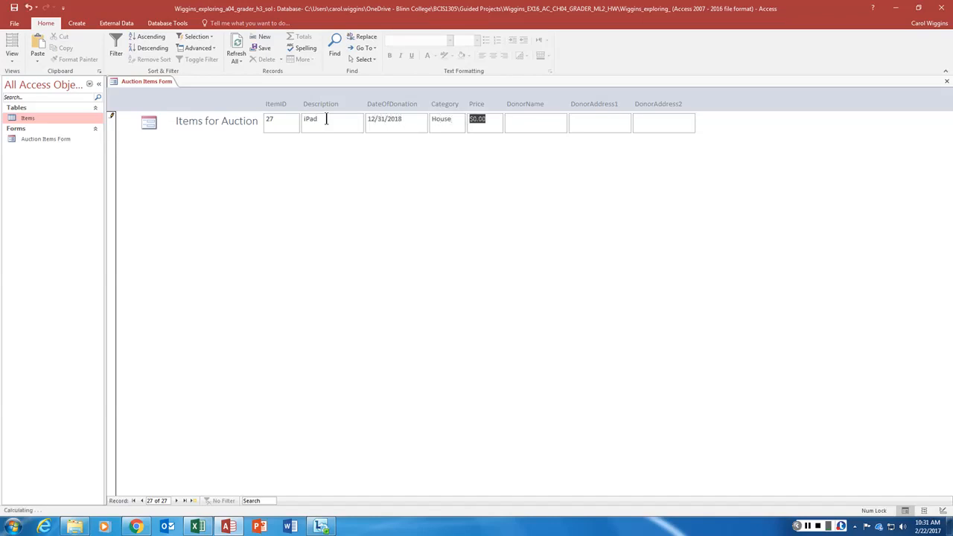
text(400)
key(Tab)
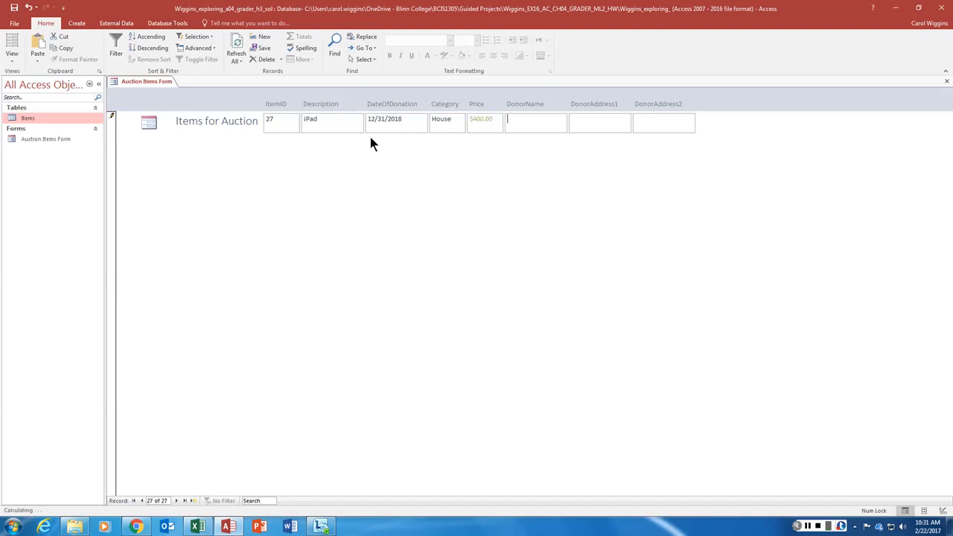
- Complete the iPad record with Staples as the donor name and the donor's address in both address fields
text(Staples)
key(Tab)
text(500)
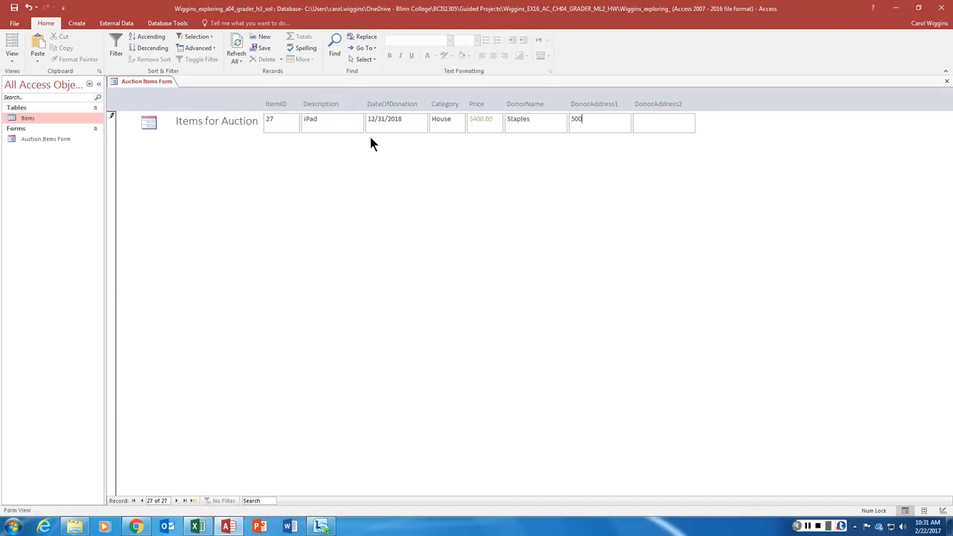
text( Market St)
key(Tab)
text(Brick, NJ 08723)
- Sort the form's records by Price in ascending order
click(146, 39)
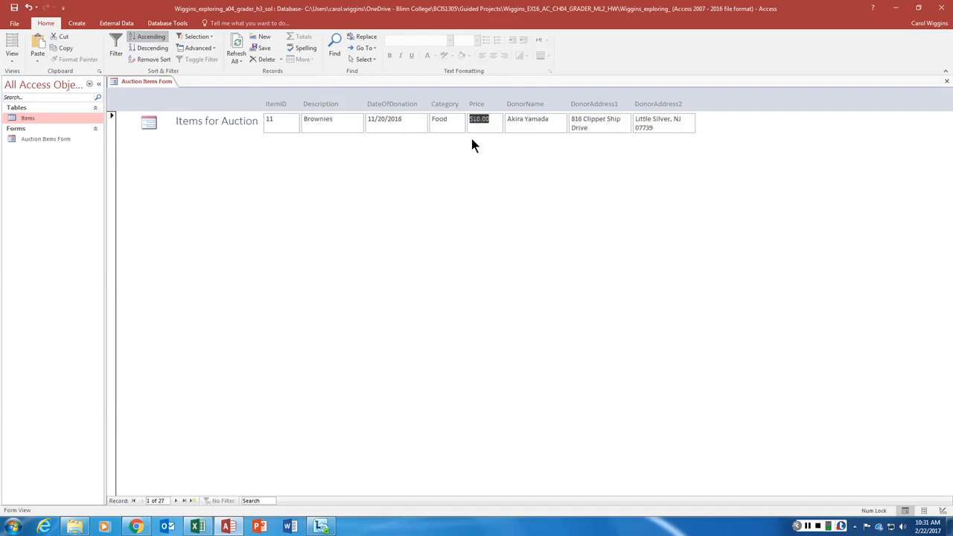
- Step through the price-sorted records up to record 17 to check where the Price formatting begins
click(176, 501)
click(176, 501)
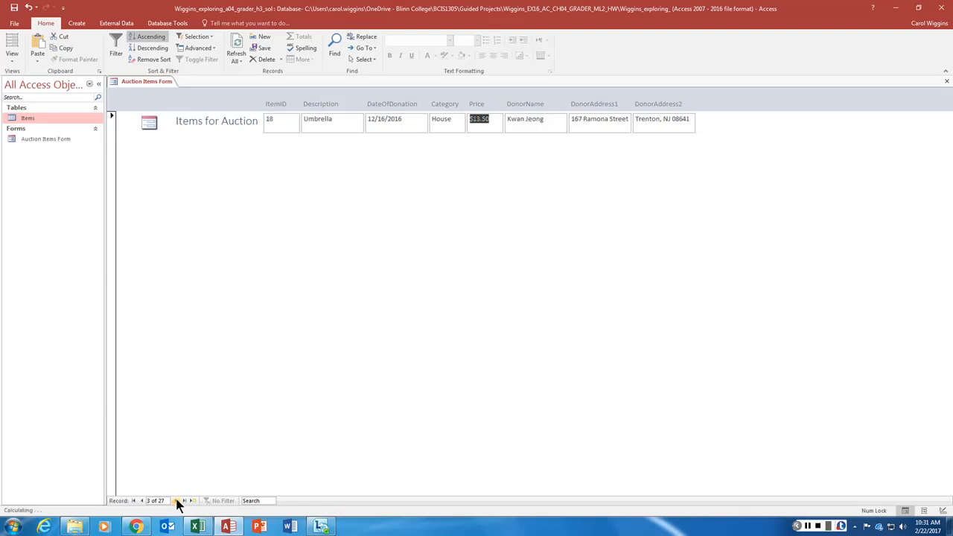
click(176, 501)
click(177, 501)
click(177, 501)
click(176, 501)
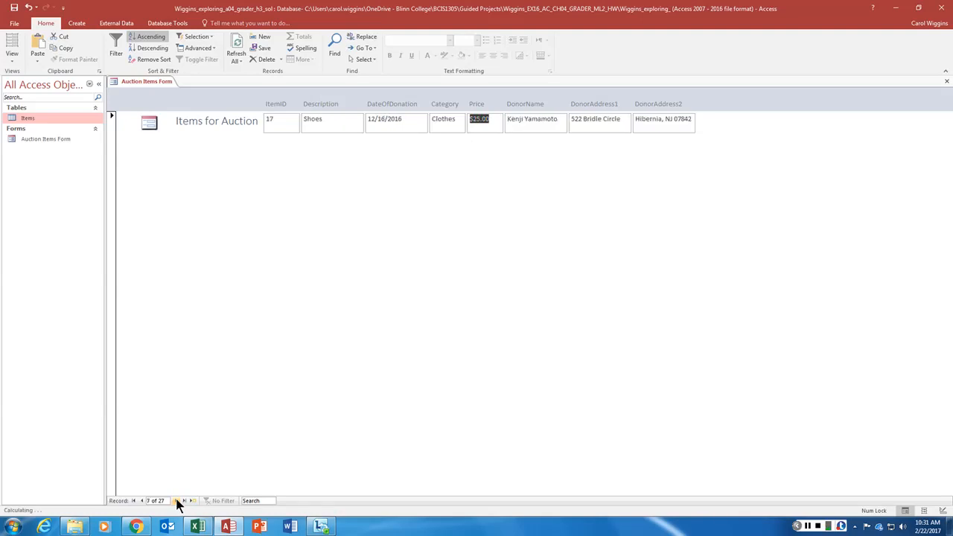
click(177, 501)
click(177, 501)
click(177, 501)
click(177, 501)
click(176, 501)
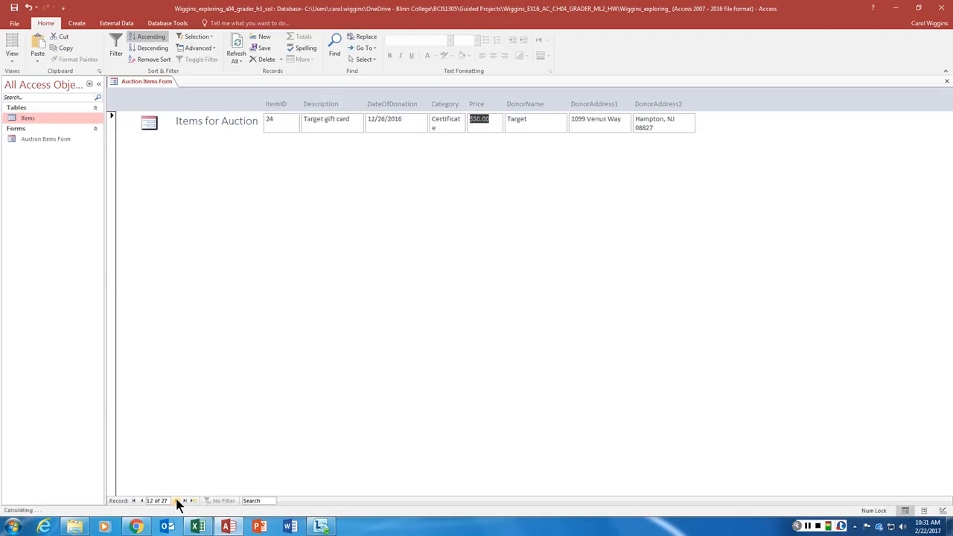
click(176, 501)
click(176, 501)
click(176, 501)
click(176, 501)
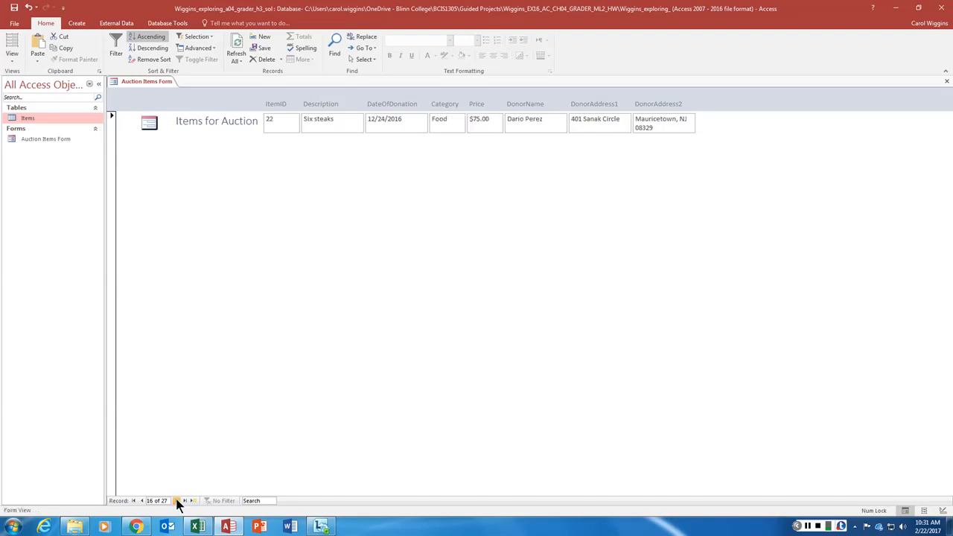
click(176, 501)
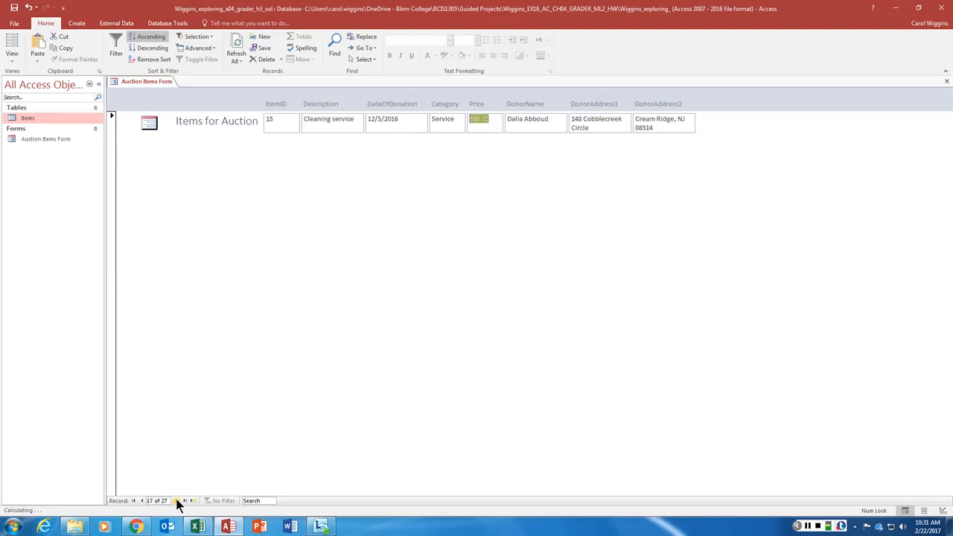
click(499, 119)
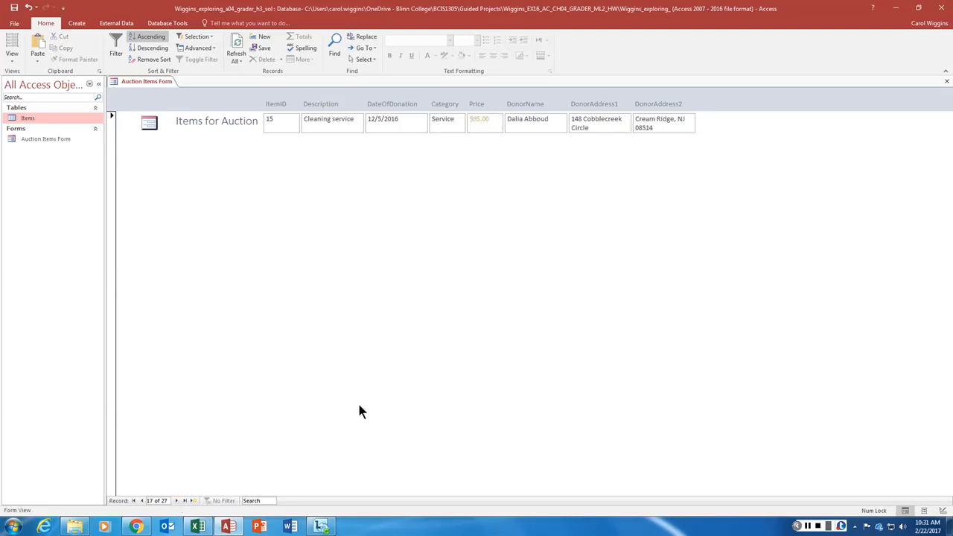
- Close the Auction Items Form
right_click(139, 81)
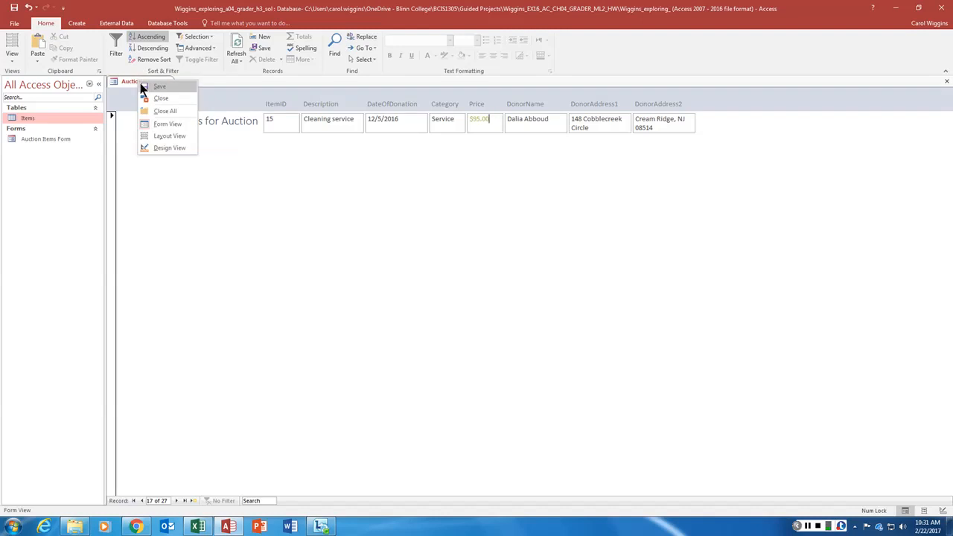
key(Escape)
right_click(139, 82)
click(158, 99)
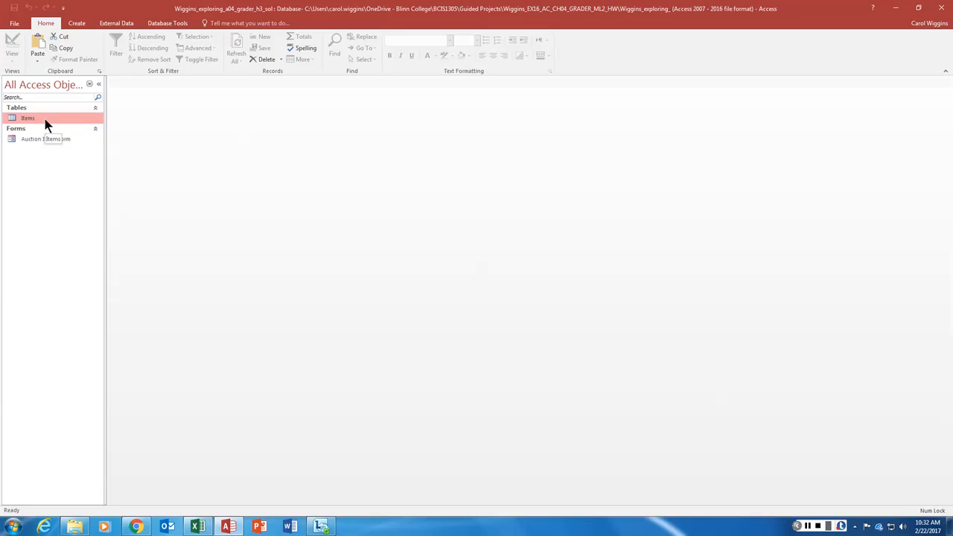
- Start a Report Wizard report on the Items table with all fields except DonorAddress1 and DonorAddress2
click(78, 23)
click(368, 41)
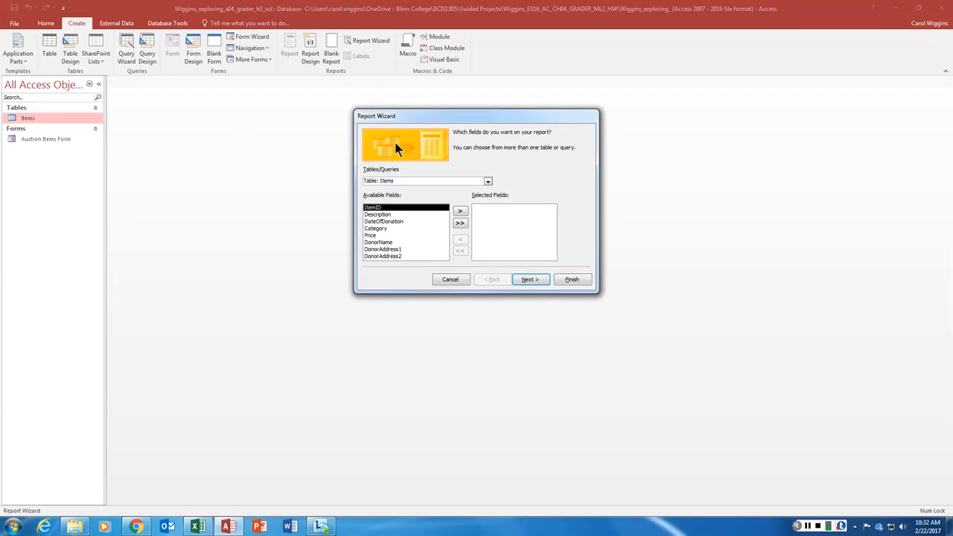
double_click(386, 210)
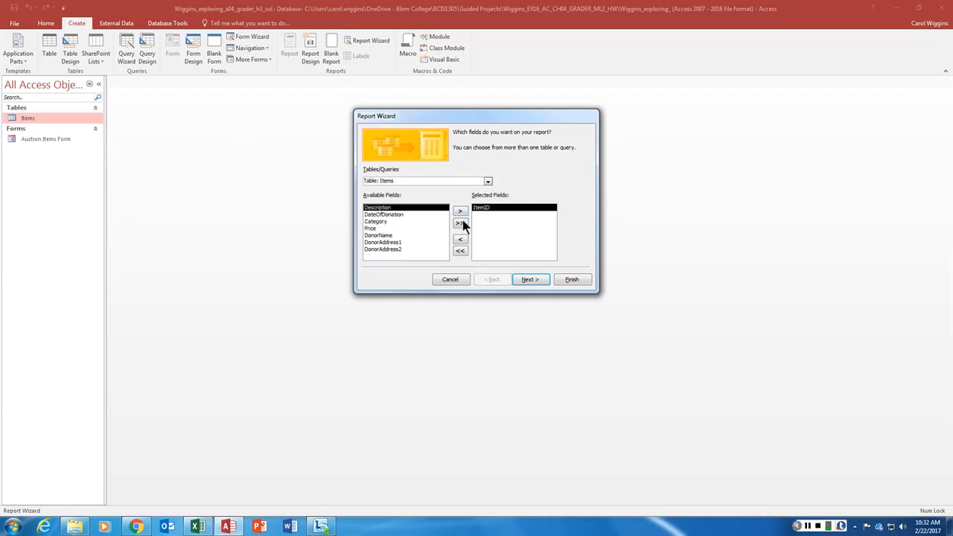
click(460, 240)
click(460, 223)
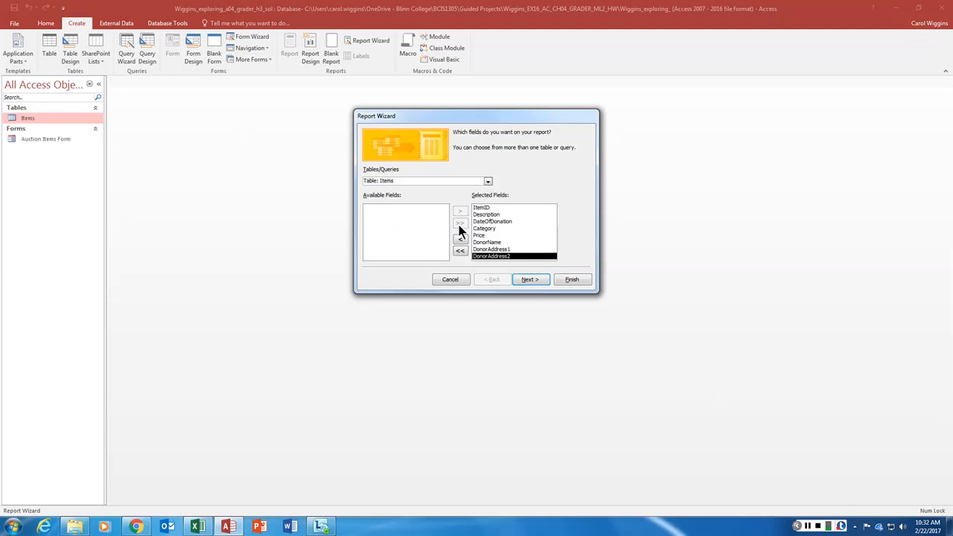
double_click(491, 250)
double_click(491, 249)
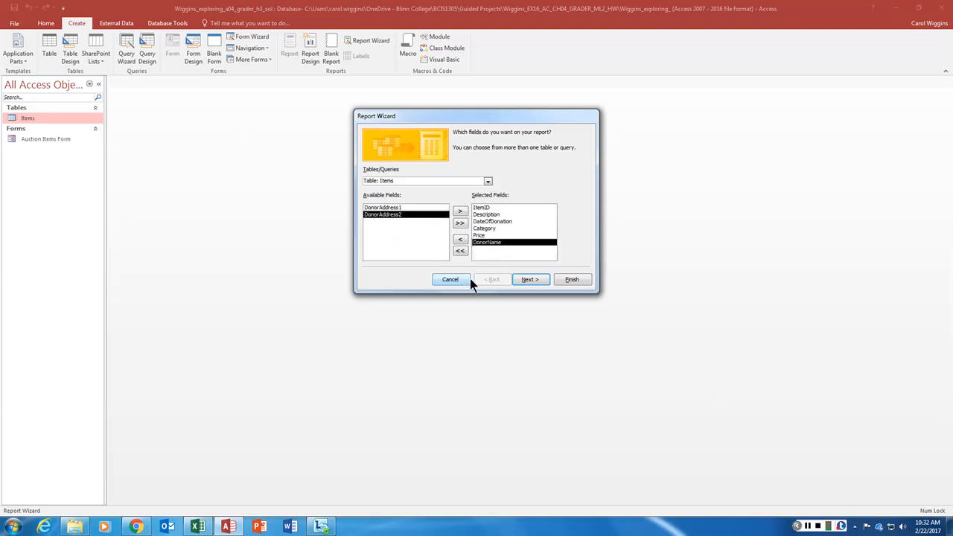
click(529, 280)
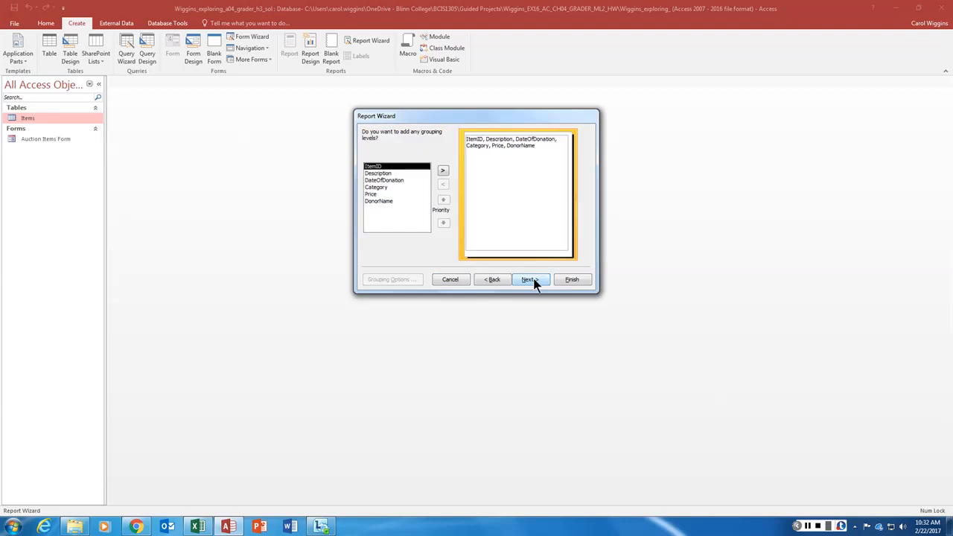
- Group the report by Category and continue to the sorting and summary settings
click(381, 188)
click(443, 171)
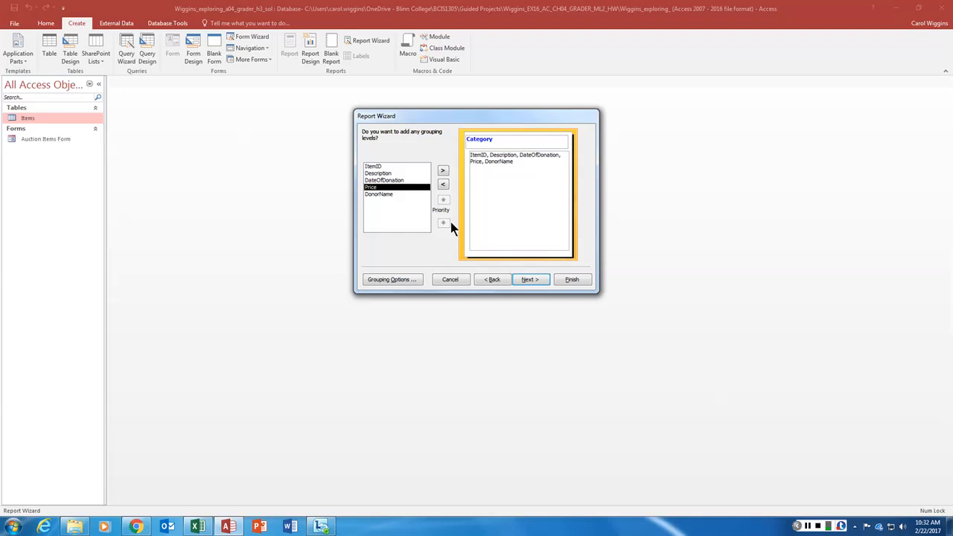
click(530, 280)
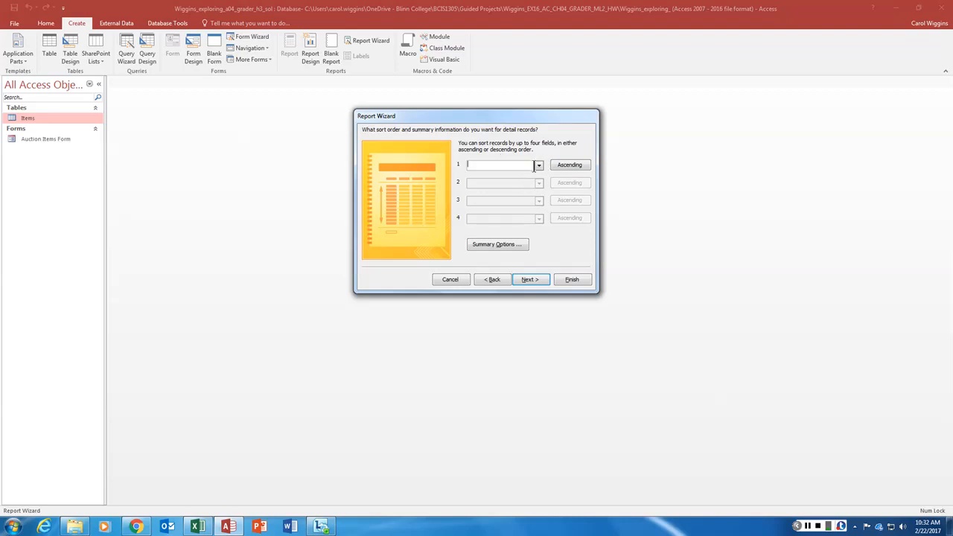
- Add a Sum of Price to the report's summary options and continue to the layout settings
click(504, 243)
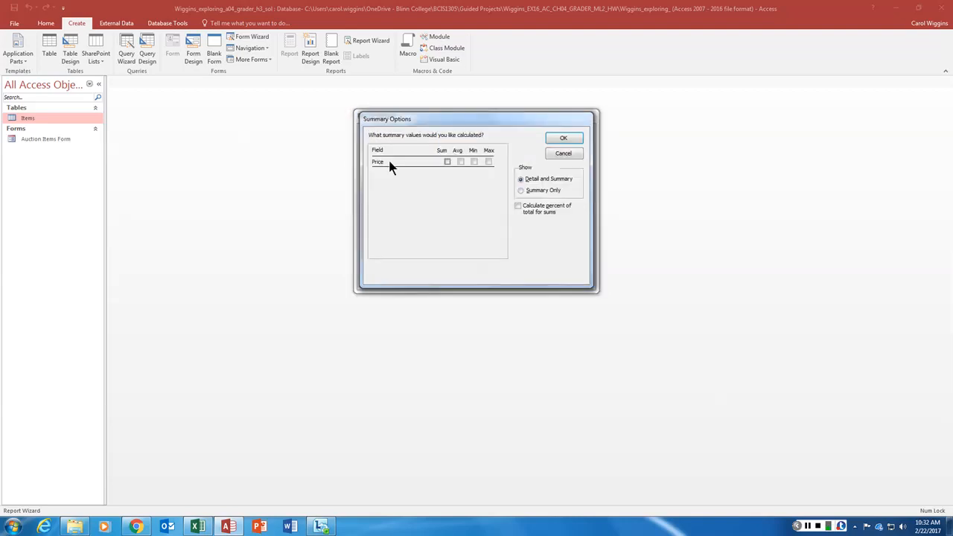
click(447, 163)
click(563, 138)
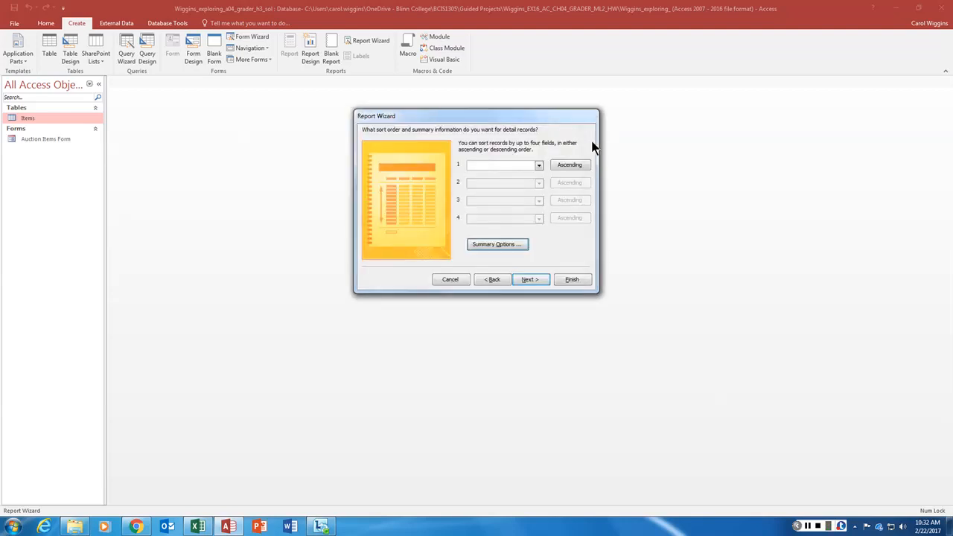
click(533, 280)
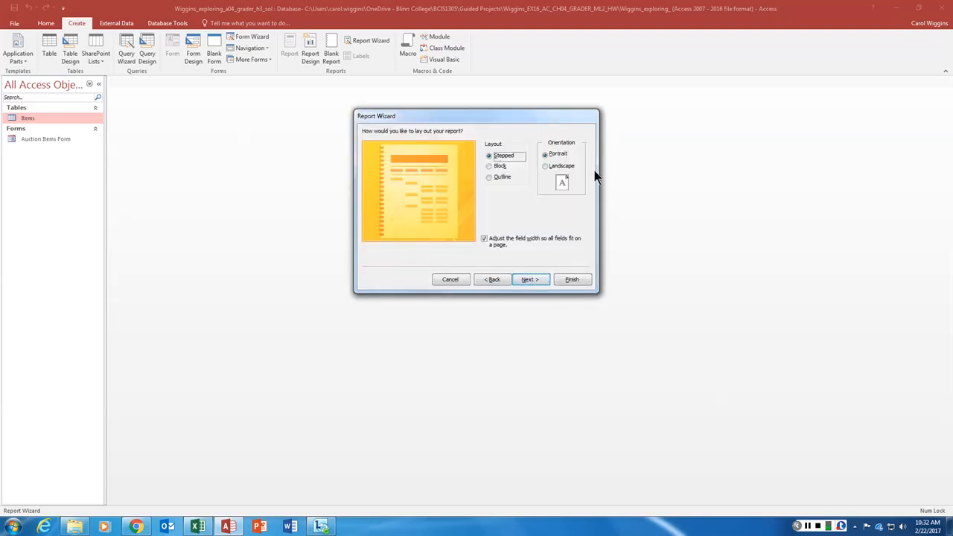
- Keep the default stepped portrait layout, title the report "Auction Items by Category" and finish the wizard
click(529, 280)
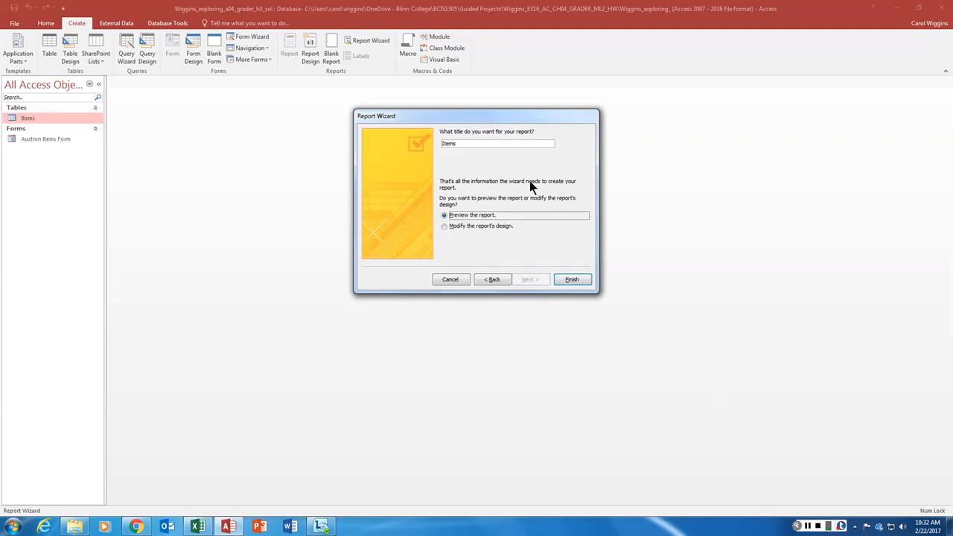
click(466, 144)
drag(466, 142, 438, 149)
text(Auction Items by Cate)
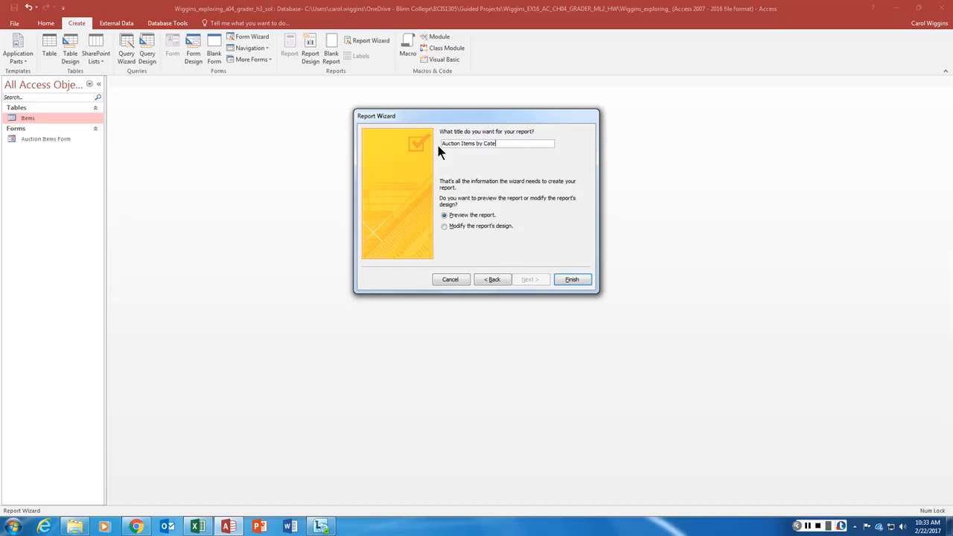
text(gory)
key(Return)
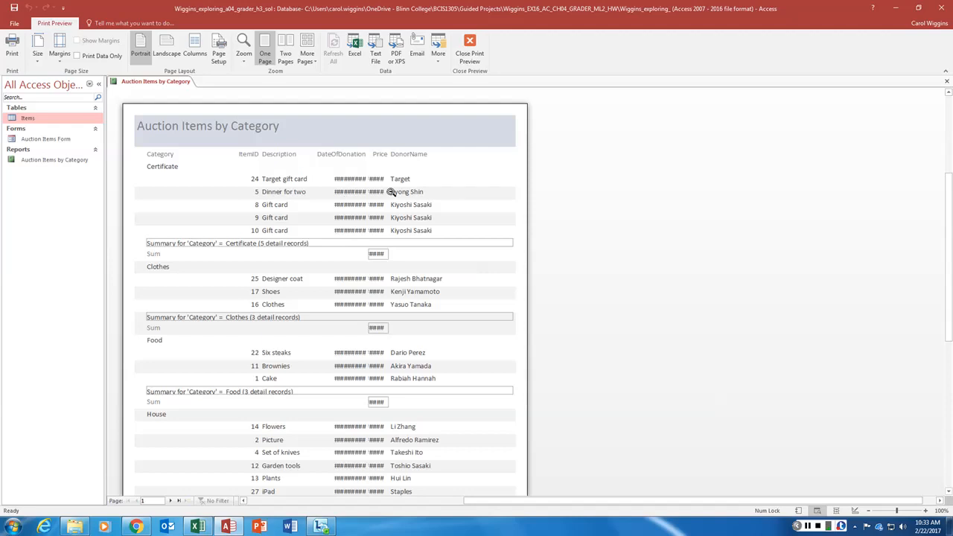
- In Layout View, widen the DateOfDonation values to about 1.07" by extending them toward the Description column
click(470, 50)
click(12, 56)
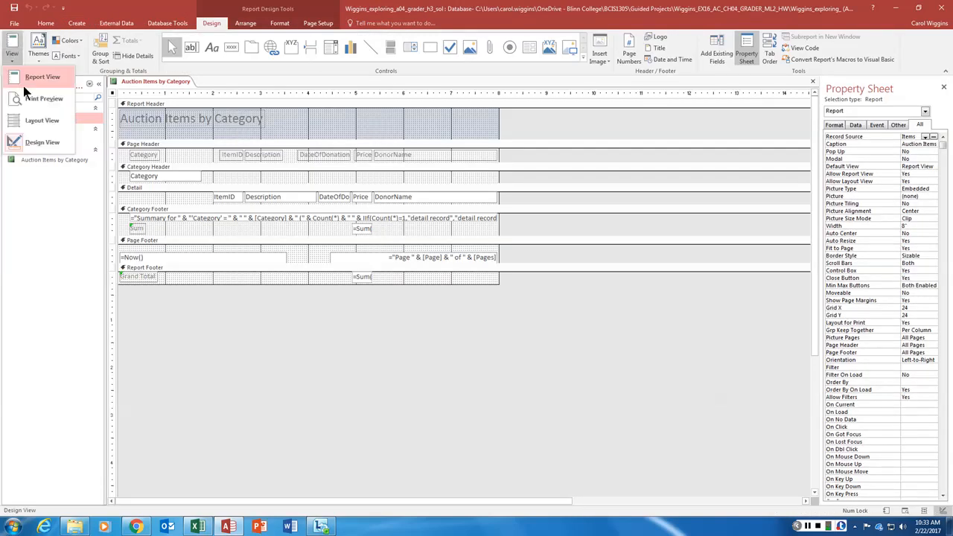
click(35, 119)
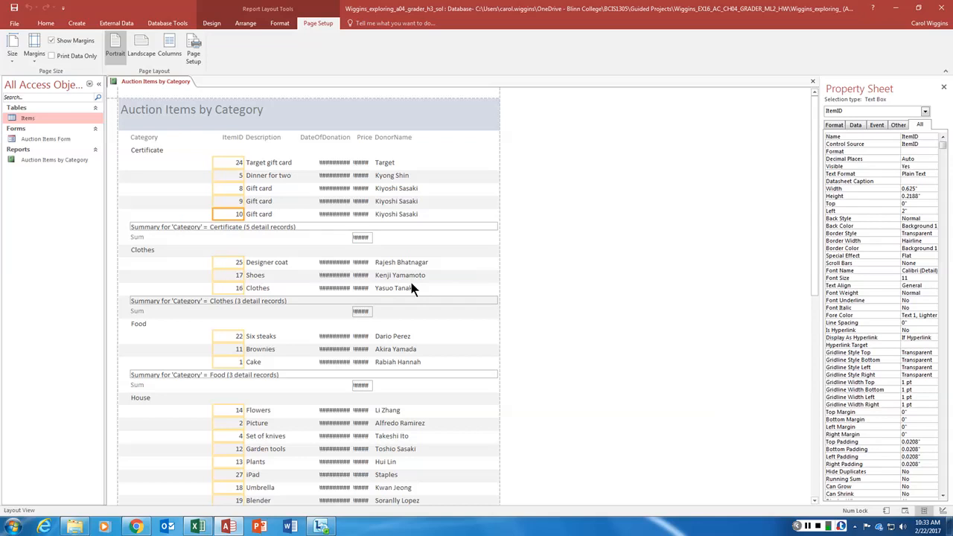
click(321, 139)
click(322, 163)
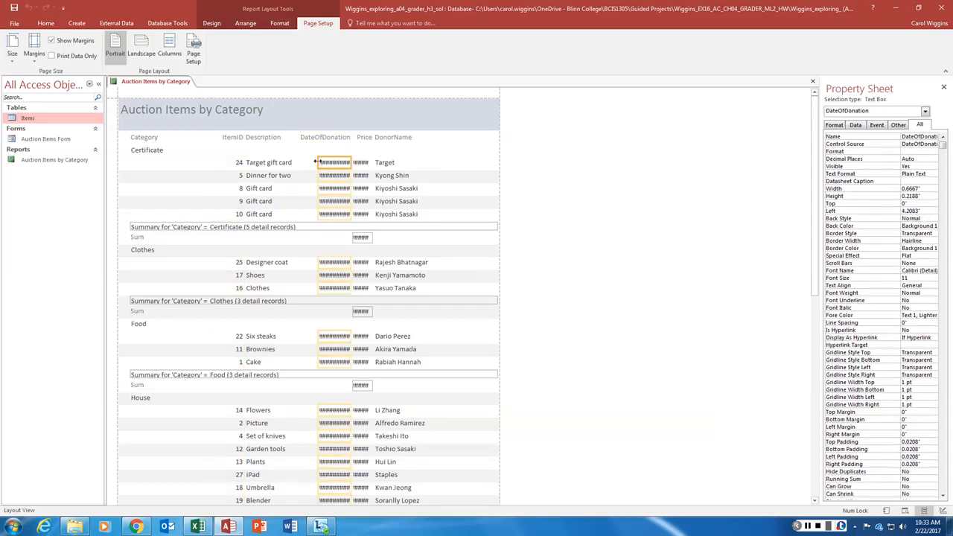
drag(316, 162, 298, 162)
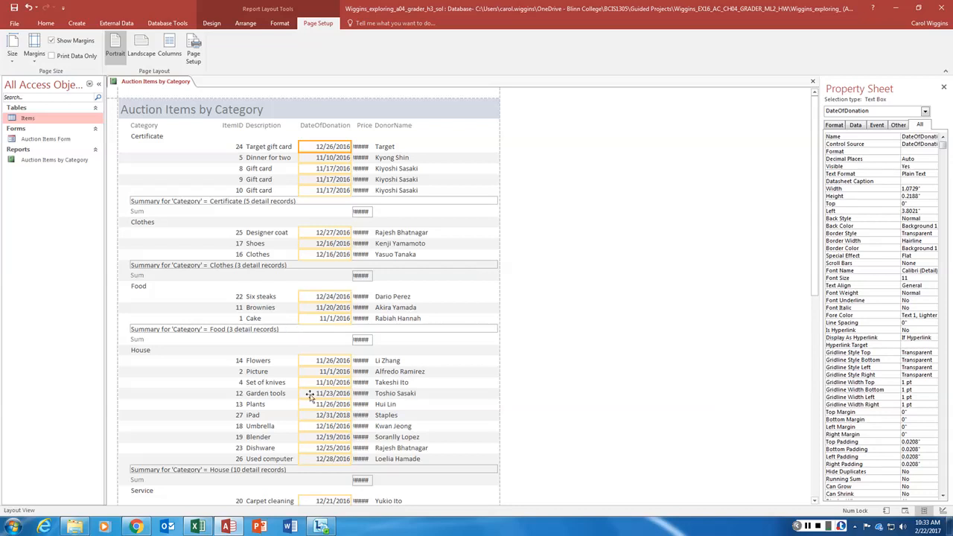
- Set the width of the Price values, the category sums and the grand total to 0.75"
click(363, 173)
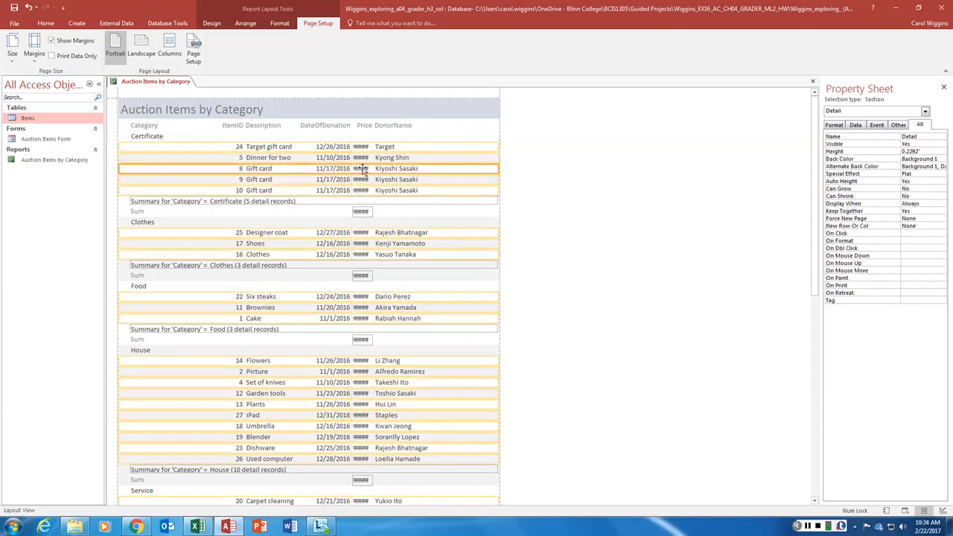
click(362, 174)
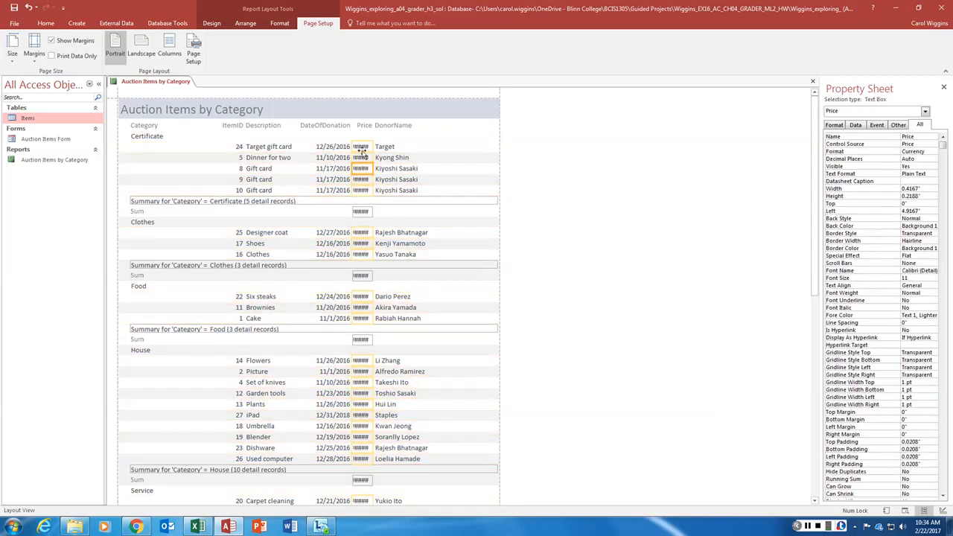
click(363, 212)
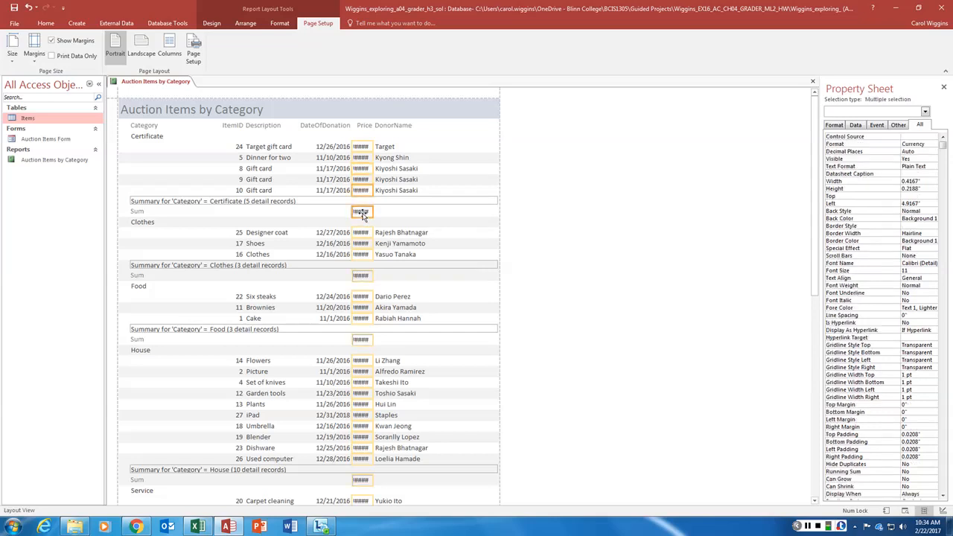
scroll(425, 210, down, 5)
shift+click(363, 470)
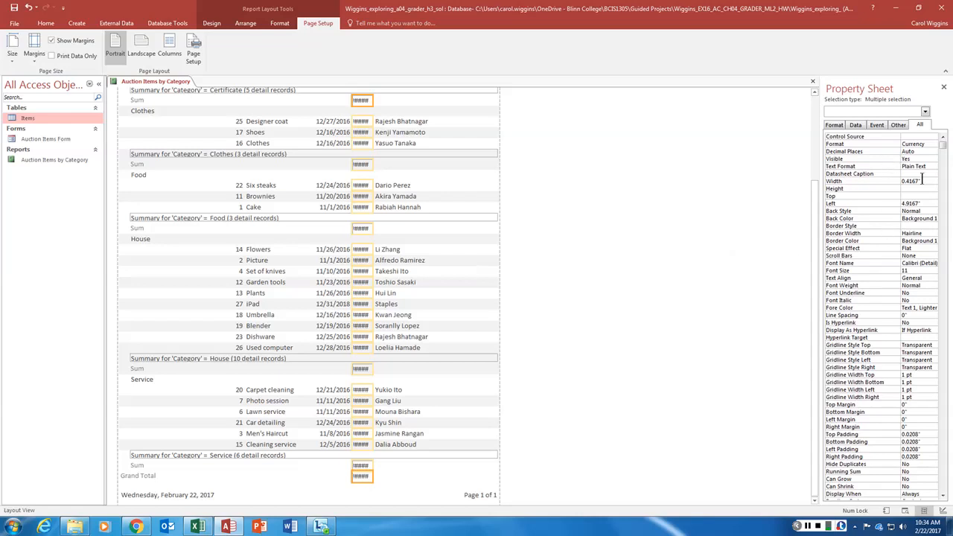
drag(924, 181, 888, 180)
text(0.75)
key(Return)
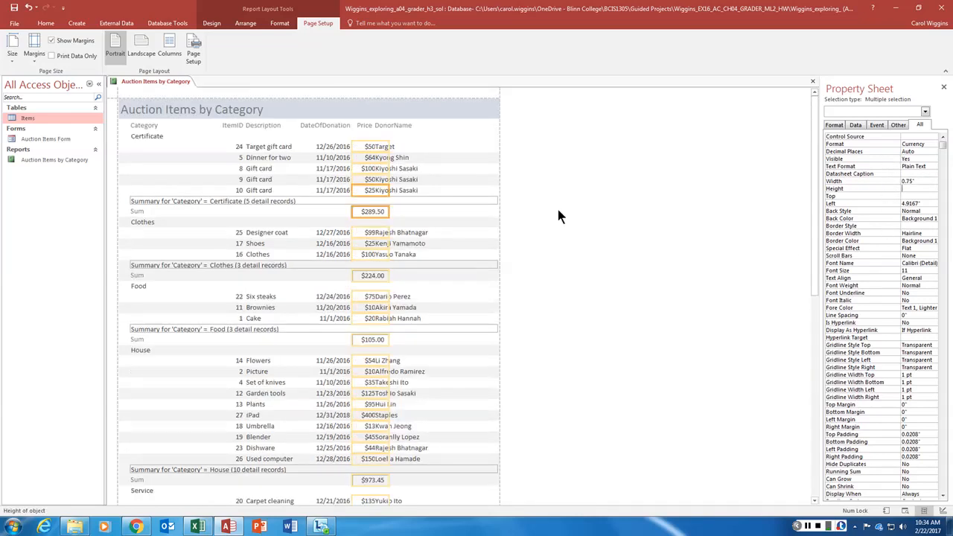
- Narrow the DonorName heading and values together to about 1.86" from their left edge, clearing the Price column
click(397, 169)
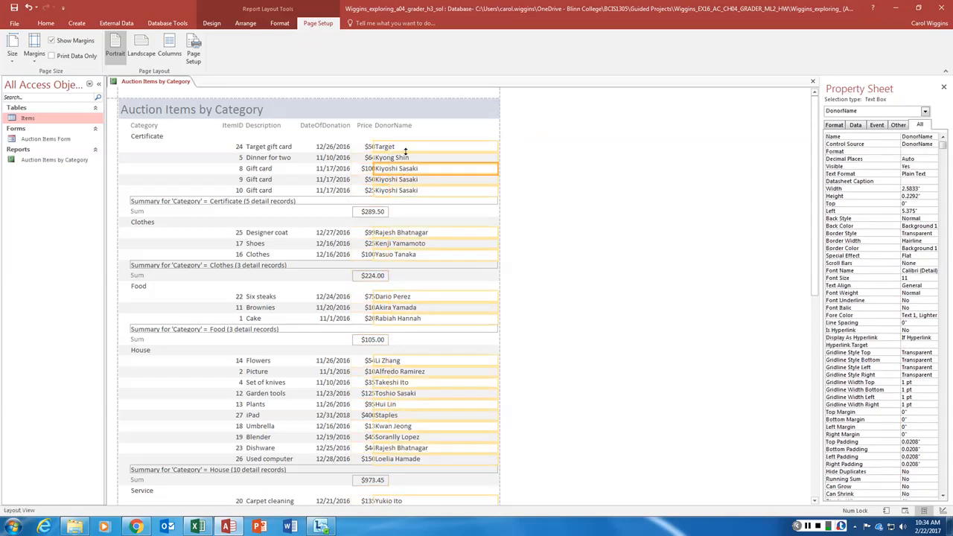
click(390, 125)
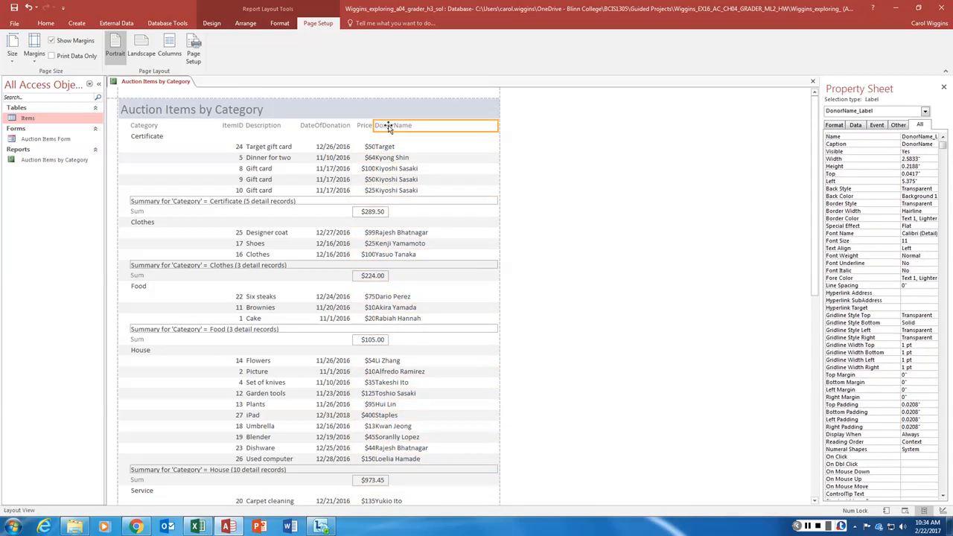
ctrl+click(391, 149)
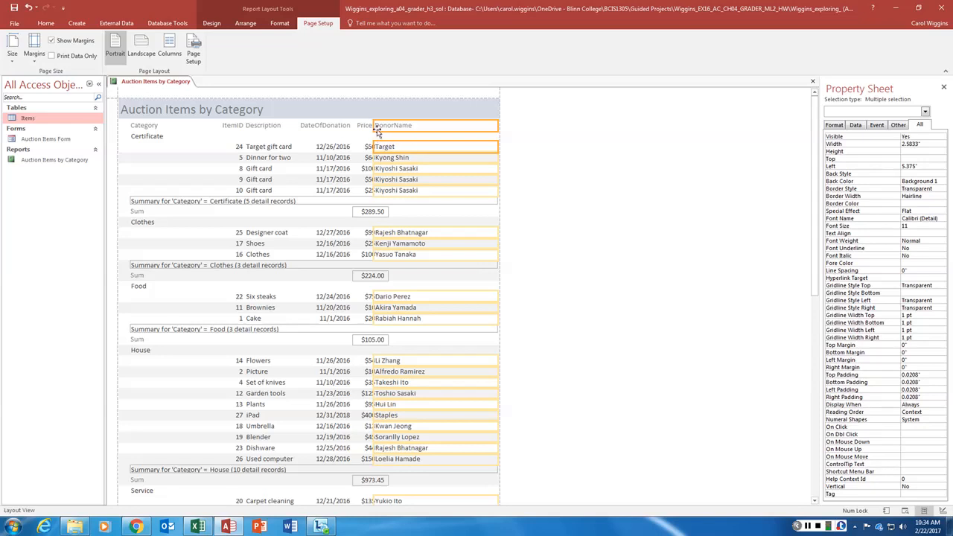
drag(373, 125, 408, 126)
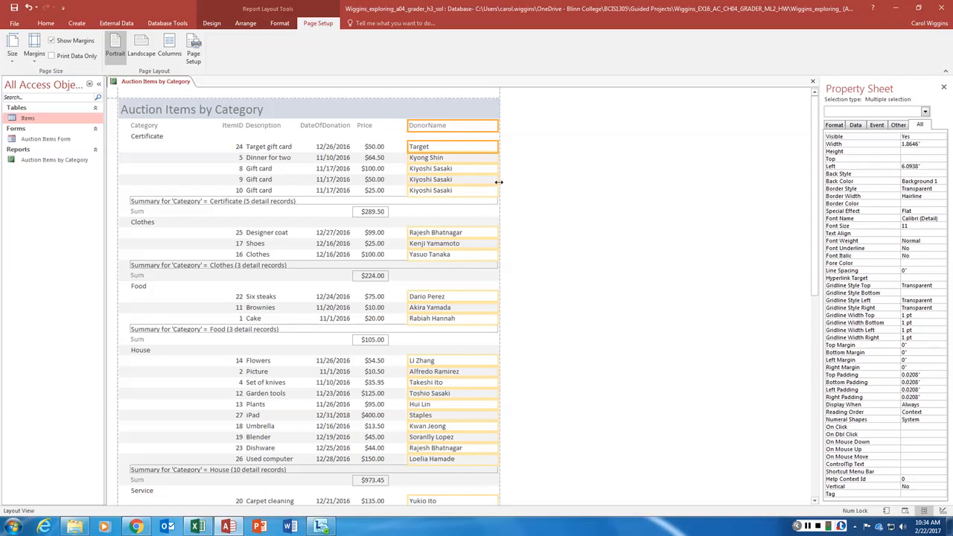
scroll(472, 197, down, 3)
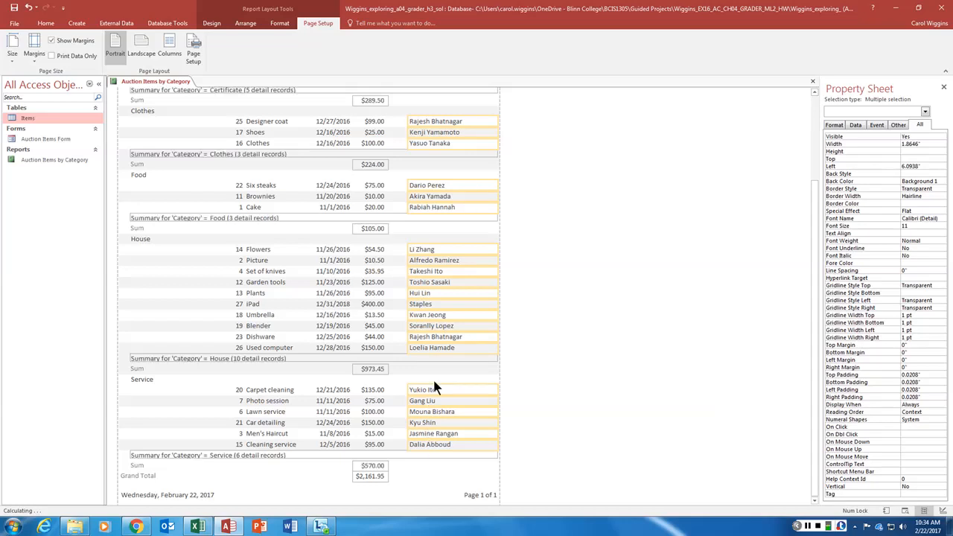
scroll(435, 192, up, 2)
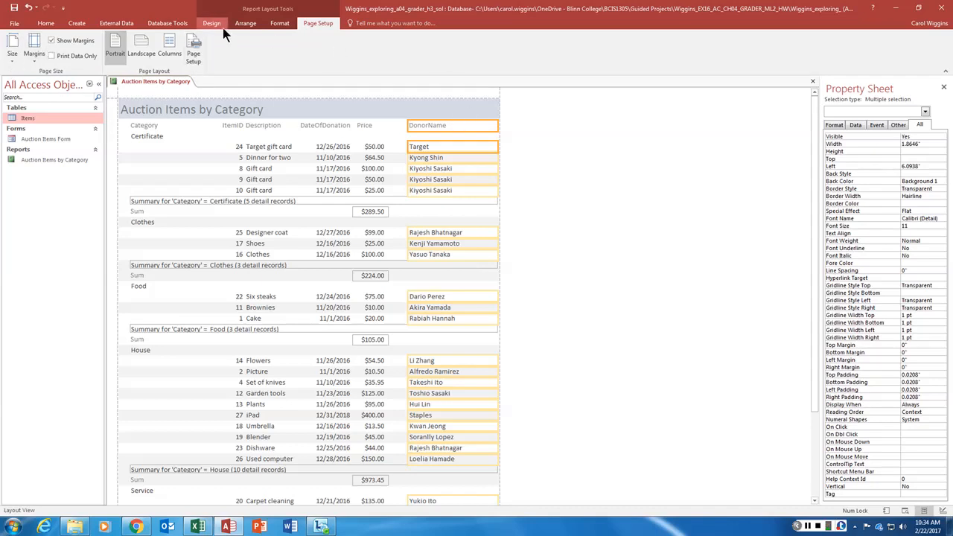
- Examine both pages of the report in Print Preview, checking the columns and totals, and return to Layout View
click(46, 24)
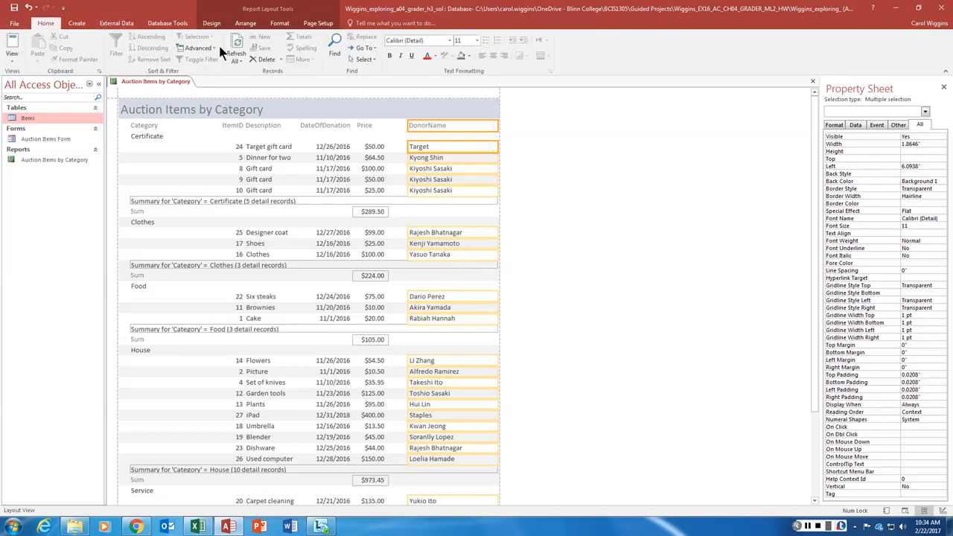
click(13, 54)
click(43, 96)
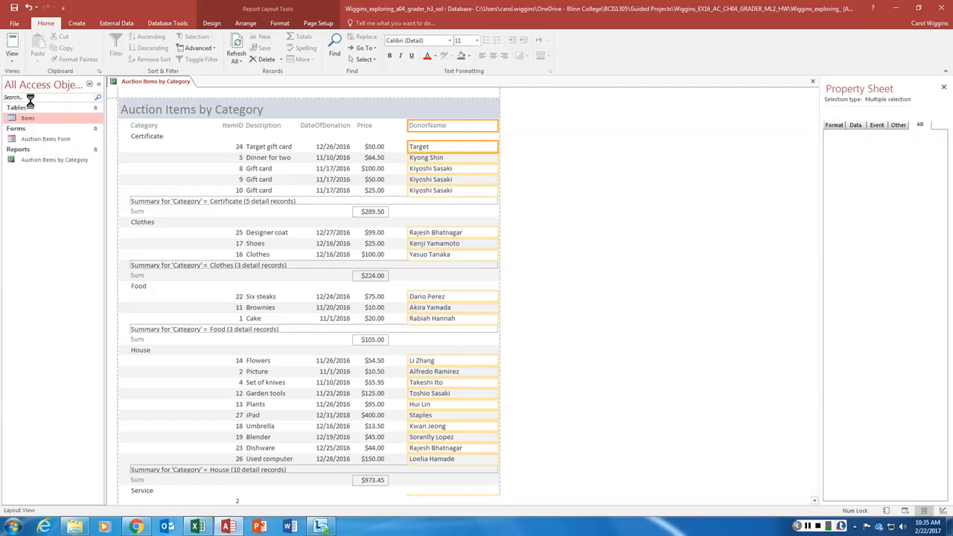
scroll(443, 206, down, 5)
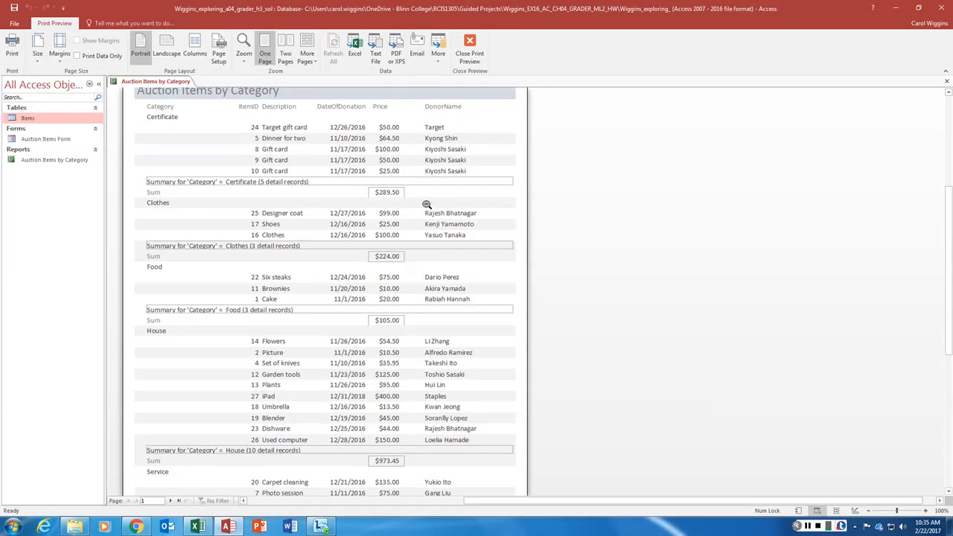
scroll(486, 208, down, 4)
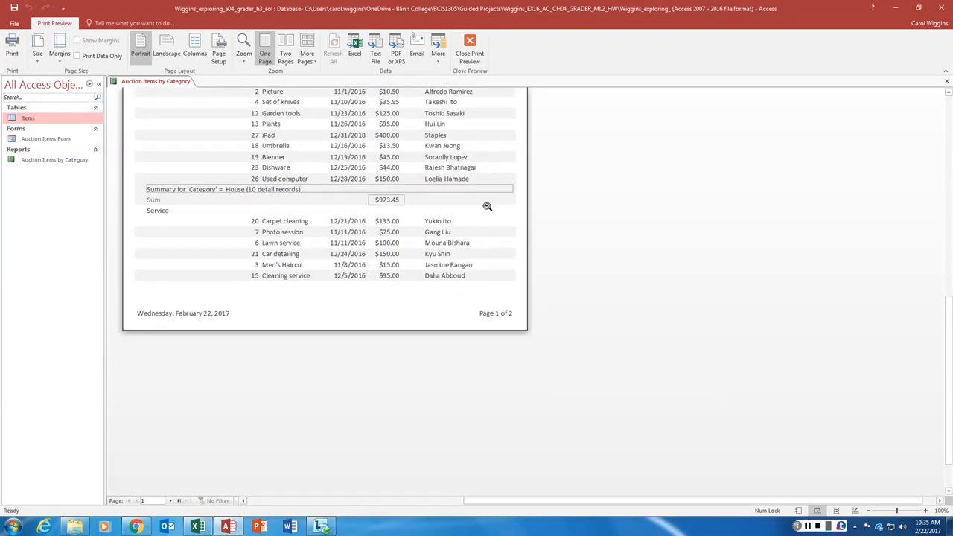
scroll(480, 206, up, 7)
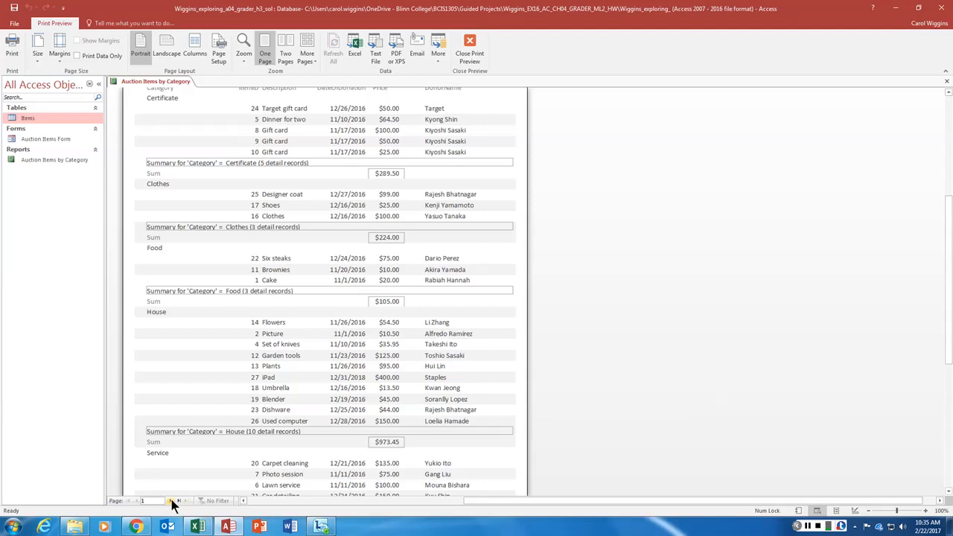
click(176, 501)
scroll(272, 349, up, 3)
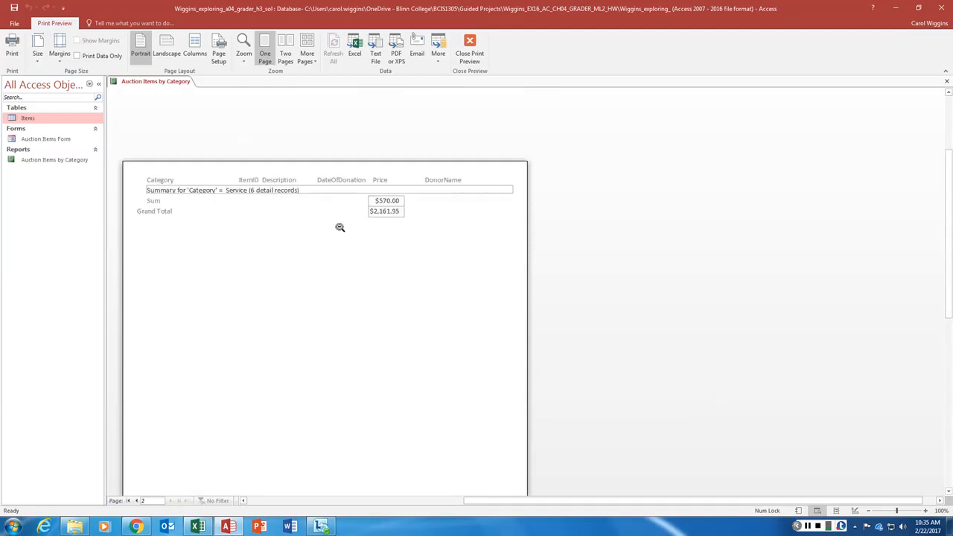
click(128, 500)
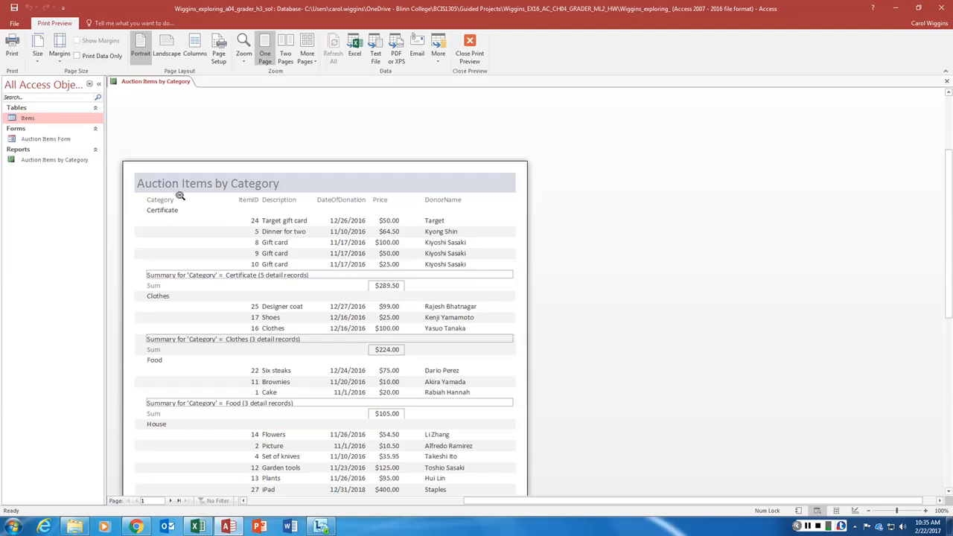
click(470, 53)
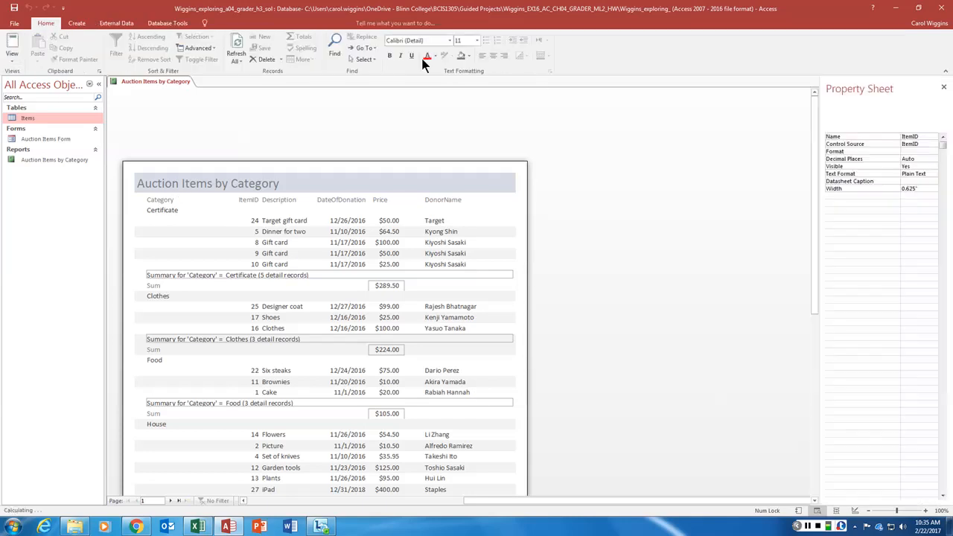
click(12, 54)
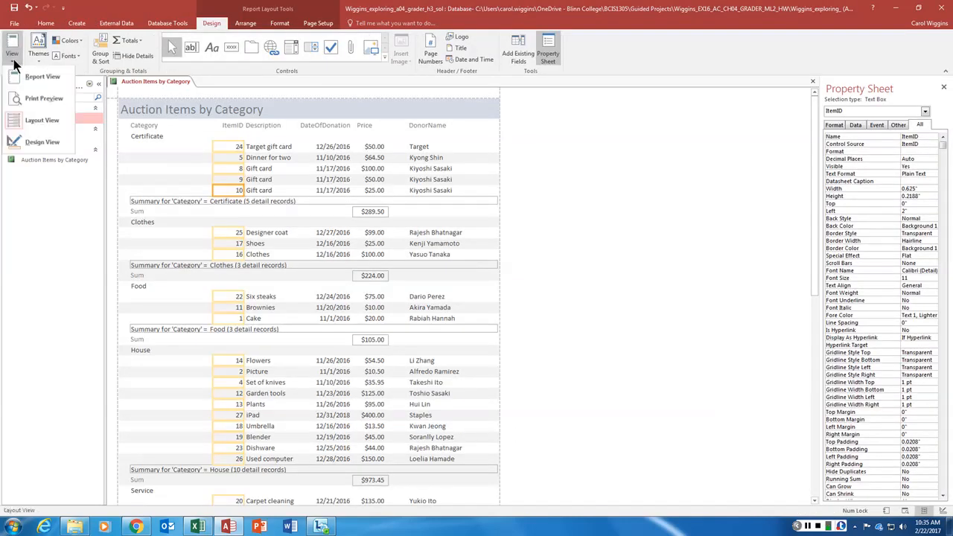
click(34, 122)
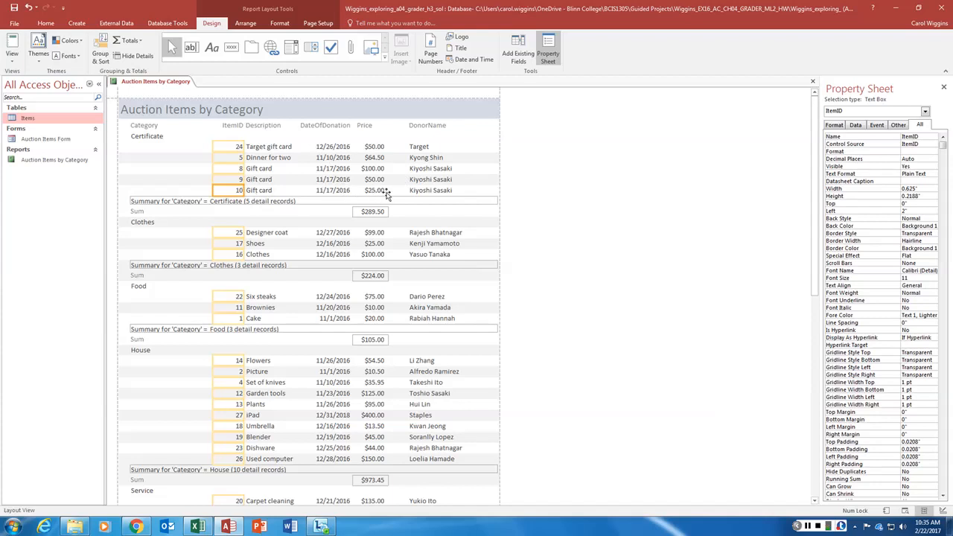
click(375, 169)
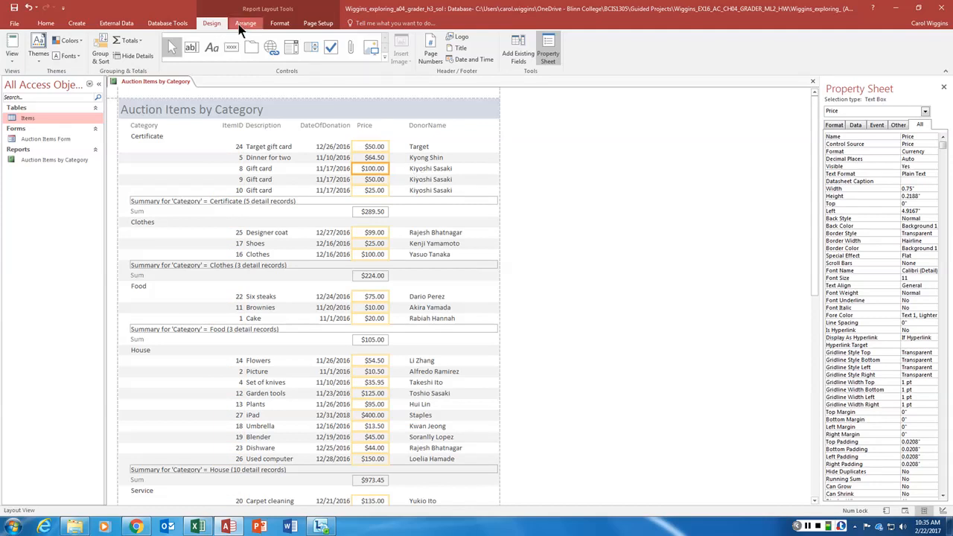
click(47, 23)
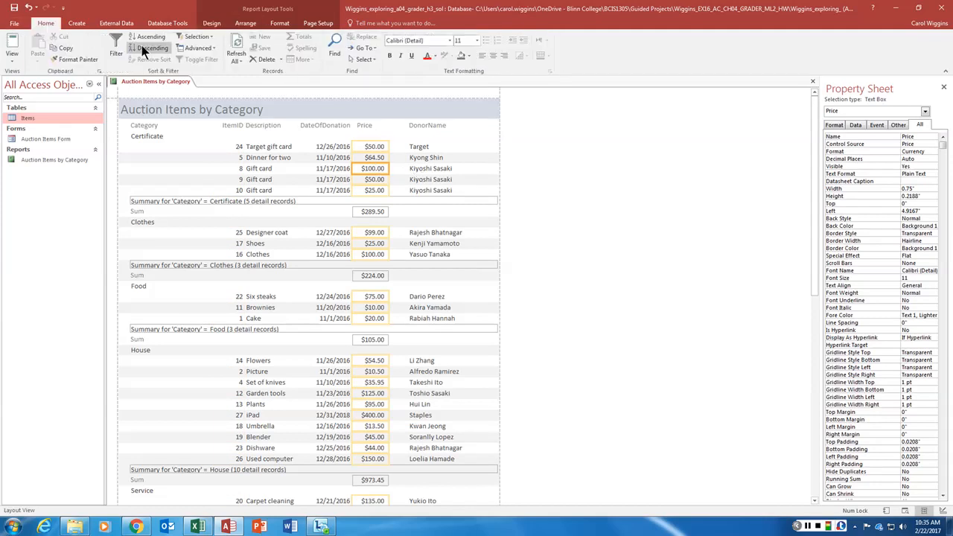
click(212, 37)
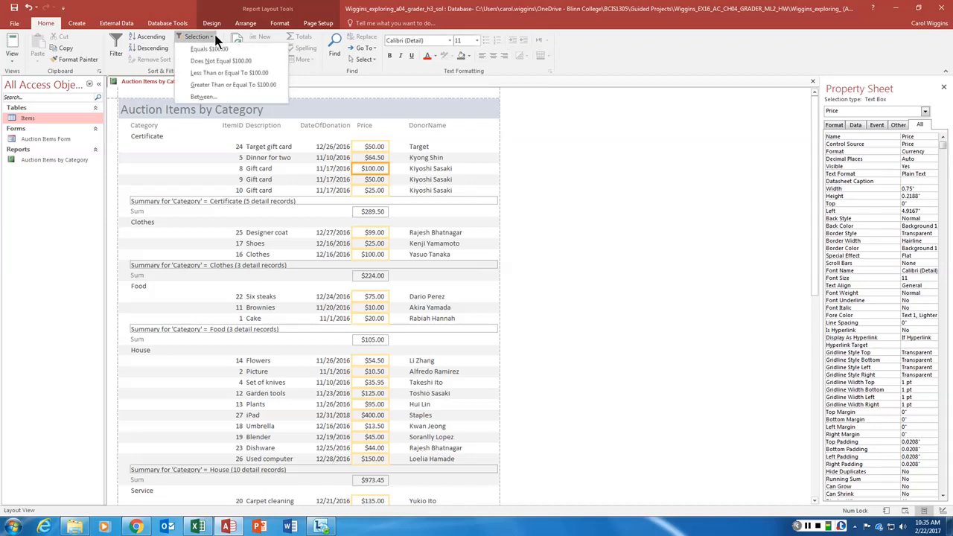
click(212, 37)
click(214, 49)
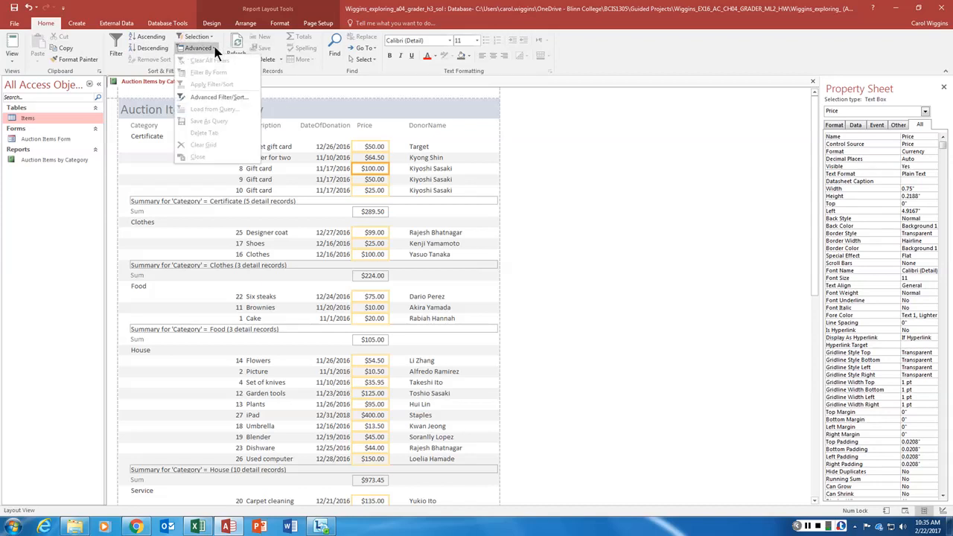
click(214, 49)
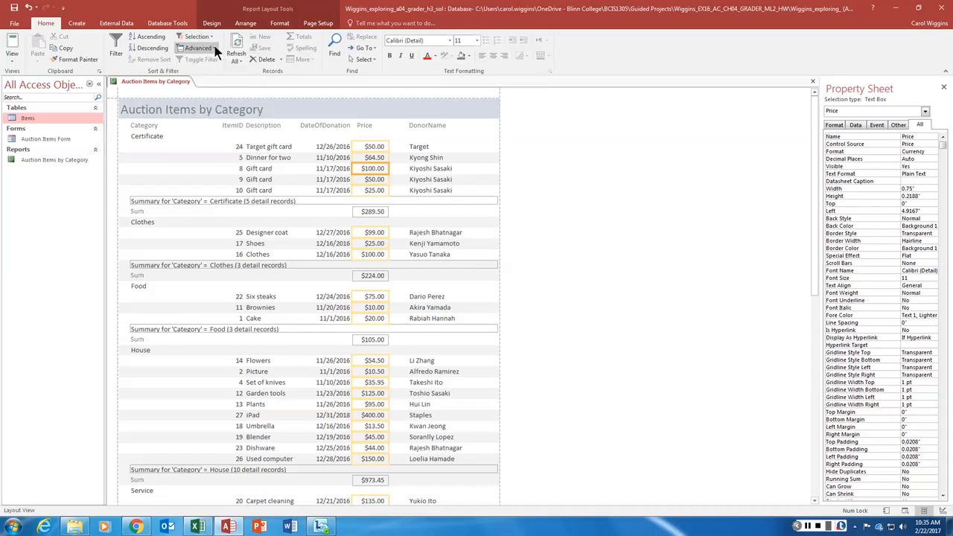
click(276, 24)
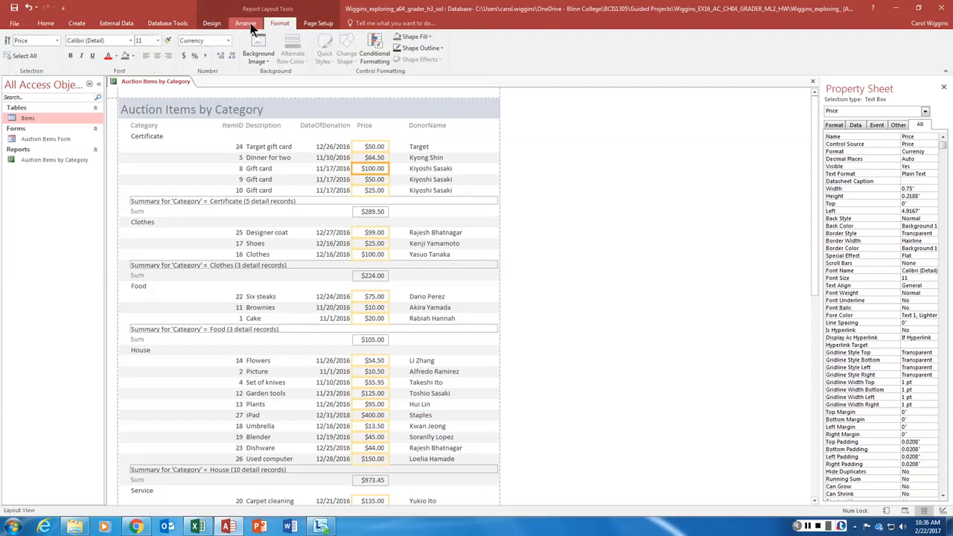
click(250, 23)
click(316, 24)
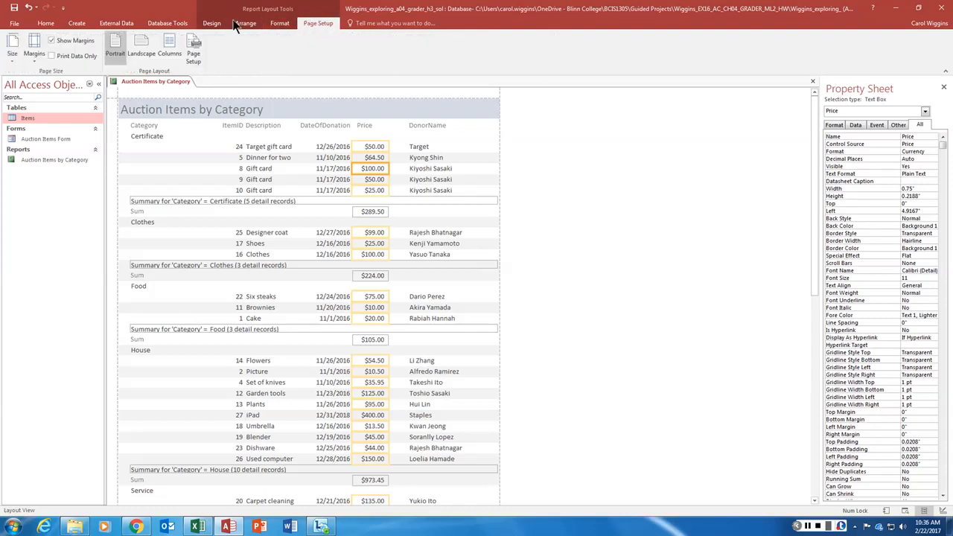
click(211, 24)
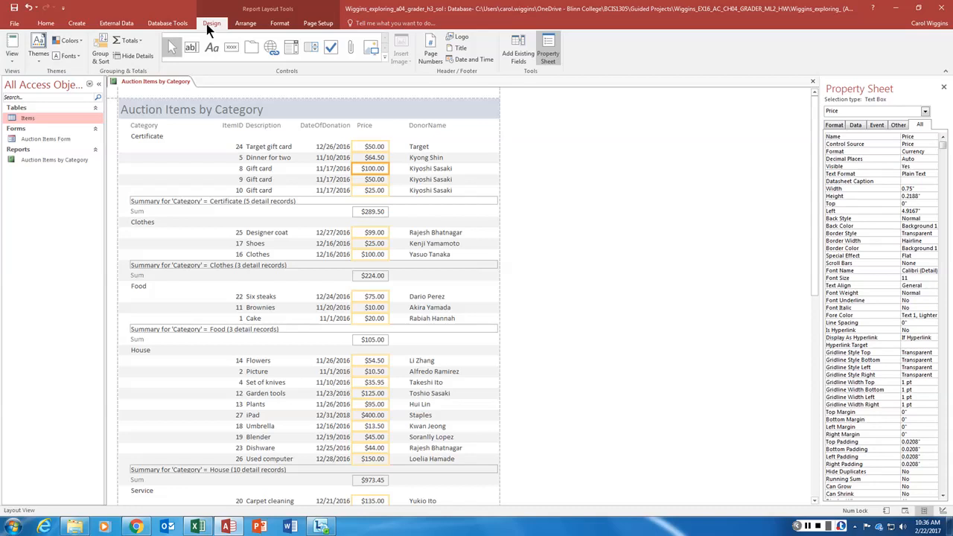
click(49, 23)
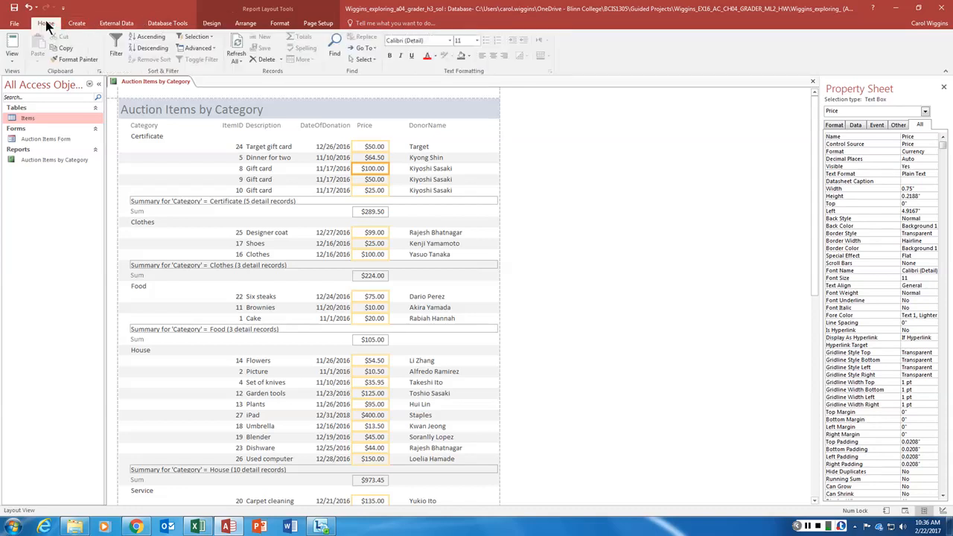
click(215, 48)
click(221, 99)
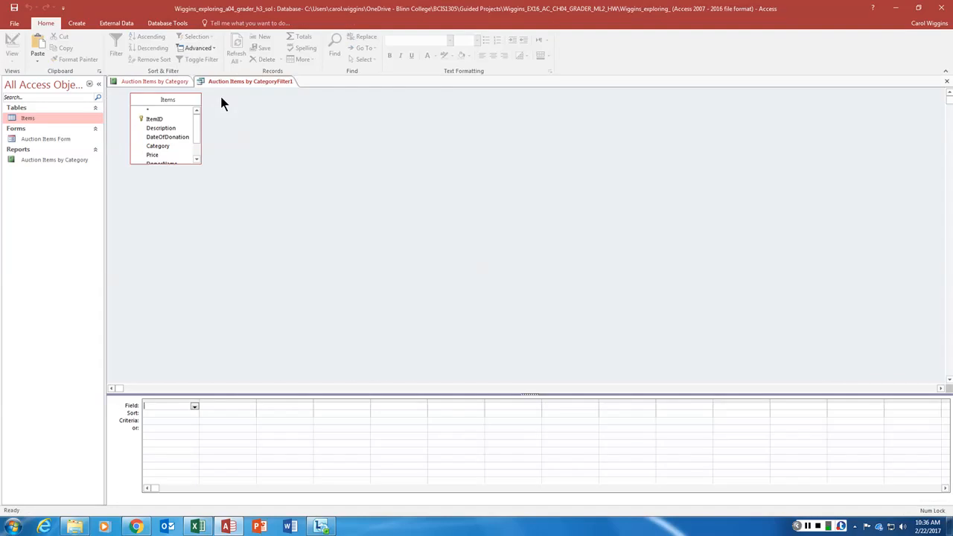
right_click(275, 81)
click(305, 100)
click(213, 36)
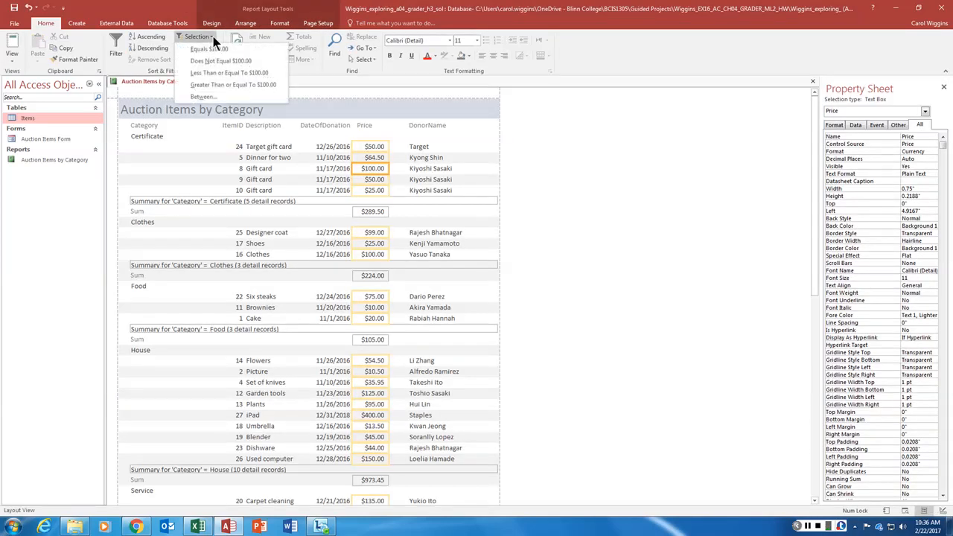
click(212, 37)
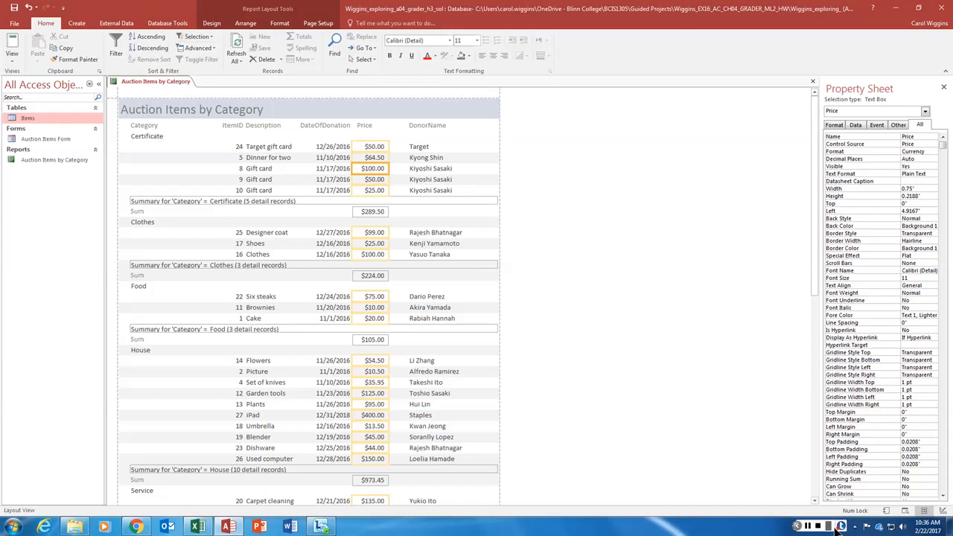
- Add a sort on Price from smallest to largest within each Category group of the report
click(212, 23)
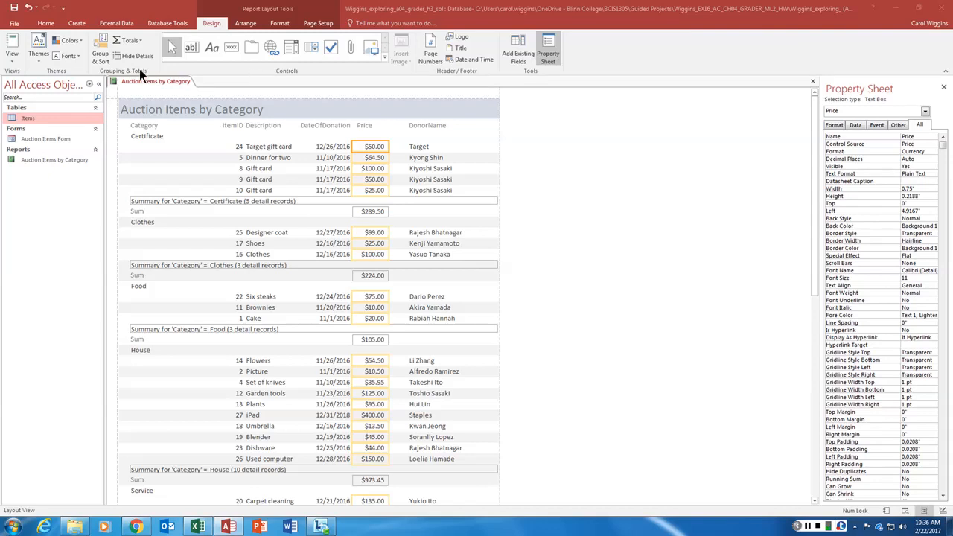
click(102, 47)
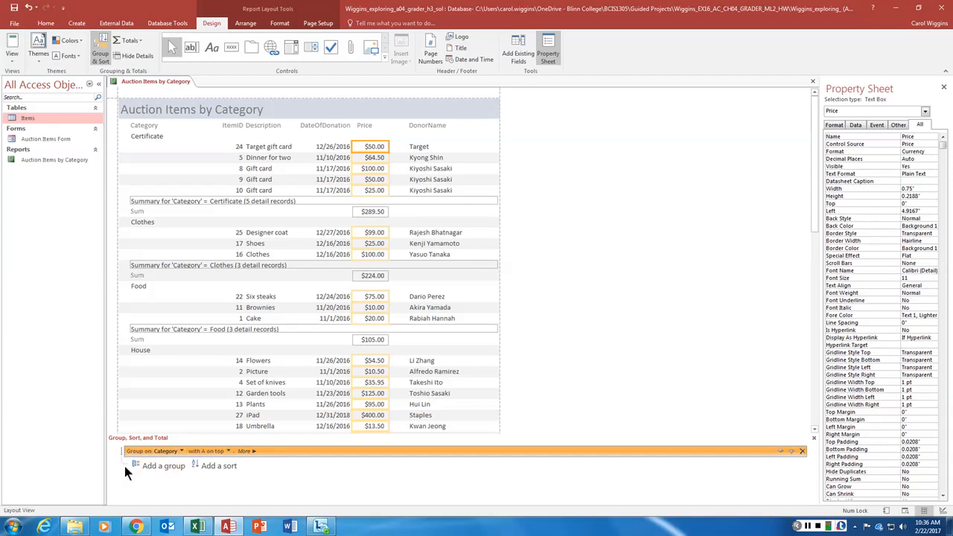
click(220, 466)
click(214, 449)
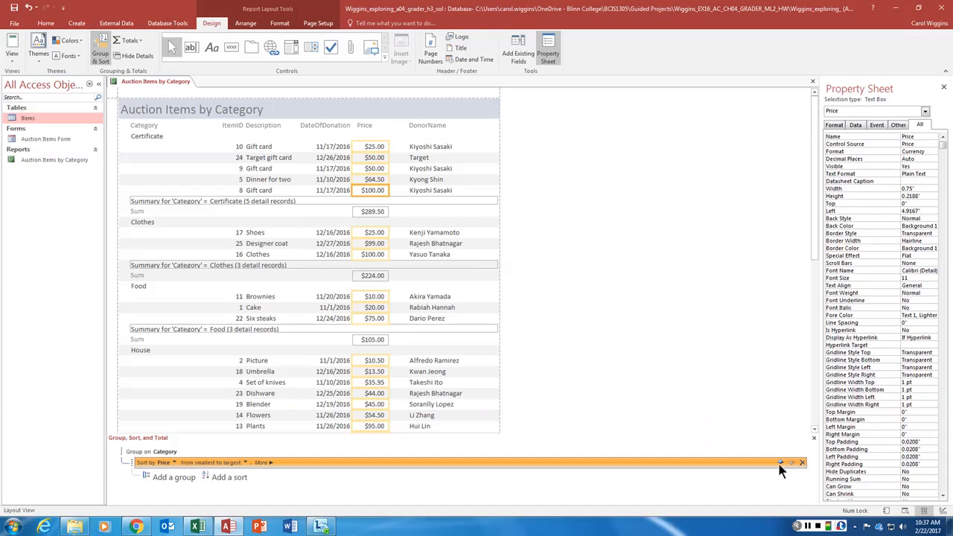
click(814, 439)
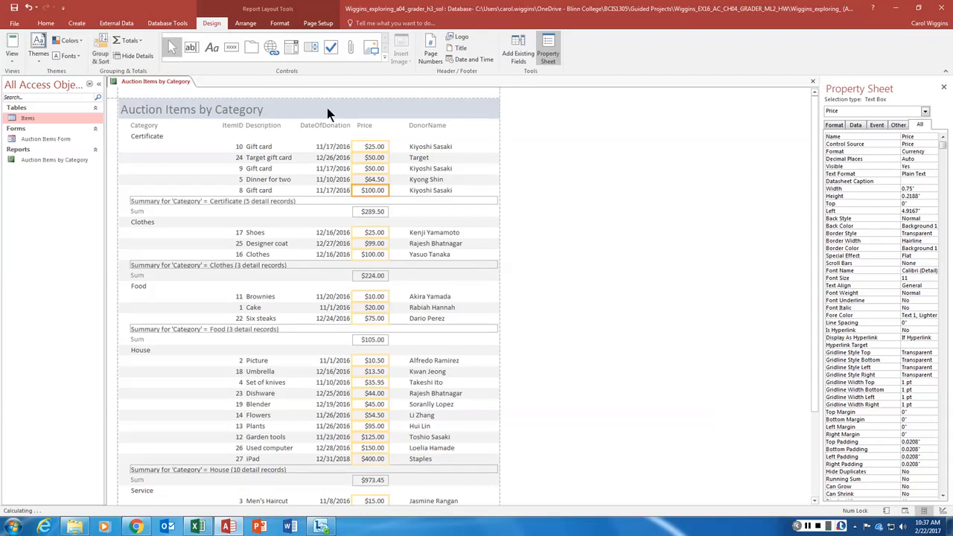
- Save the Auction Items by Category report and close it
right_click(162, 82)
click(182, 90)
right_click(151, 87)
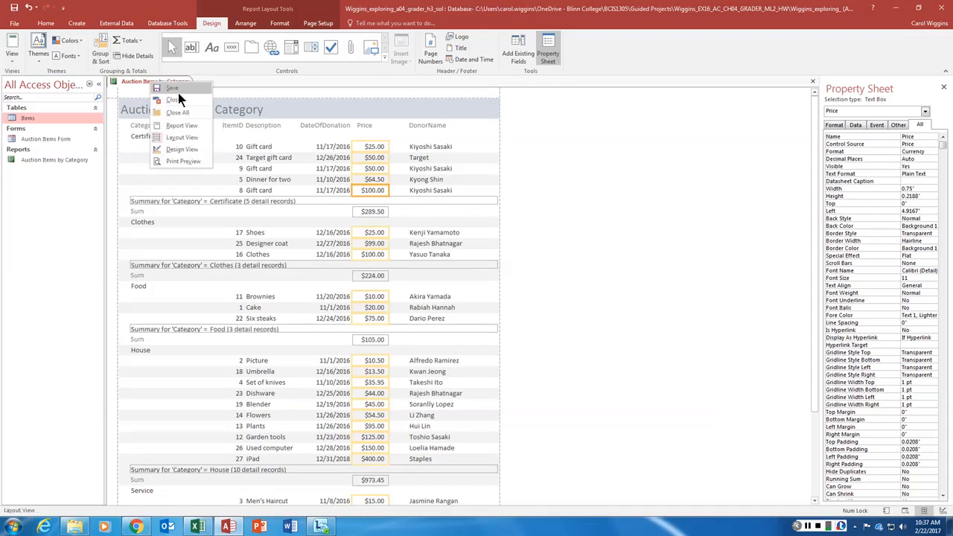
click(199, 126)
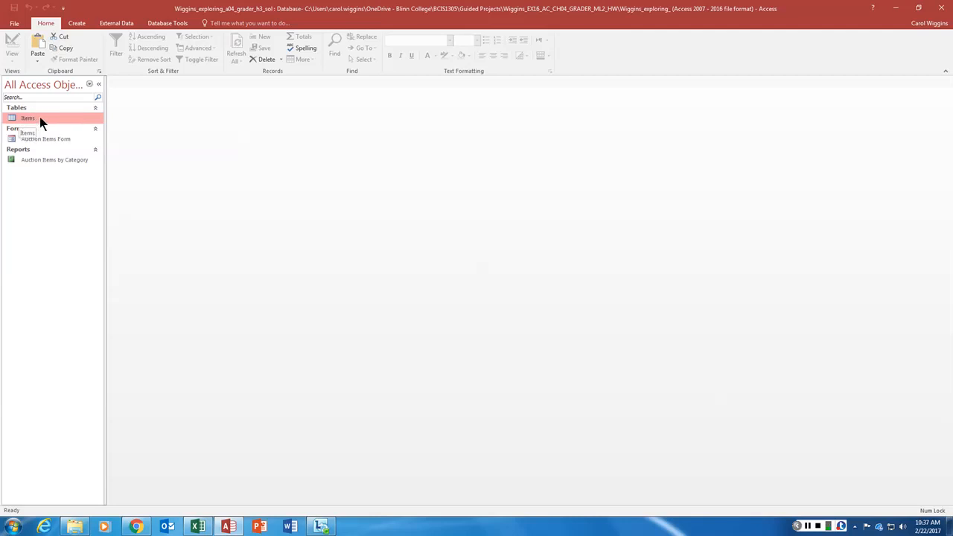
- Start the Label Wizard for the Items table, with Avery as the label manufacturer
click(81, 23)
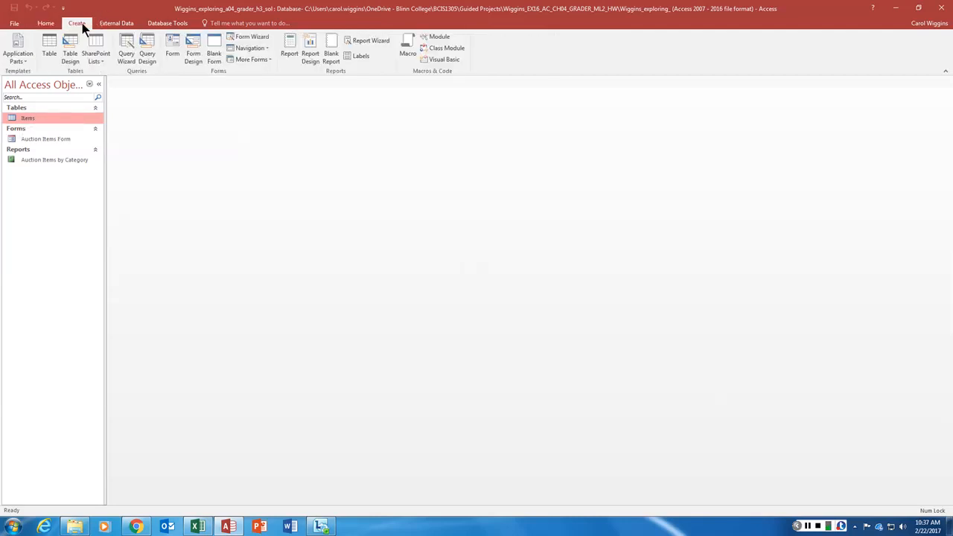
click(360, 58)
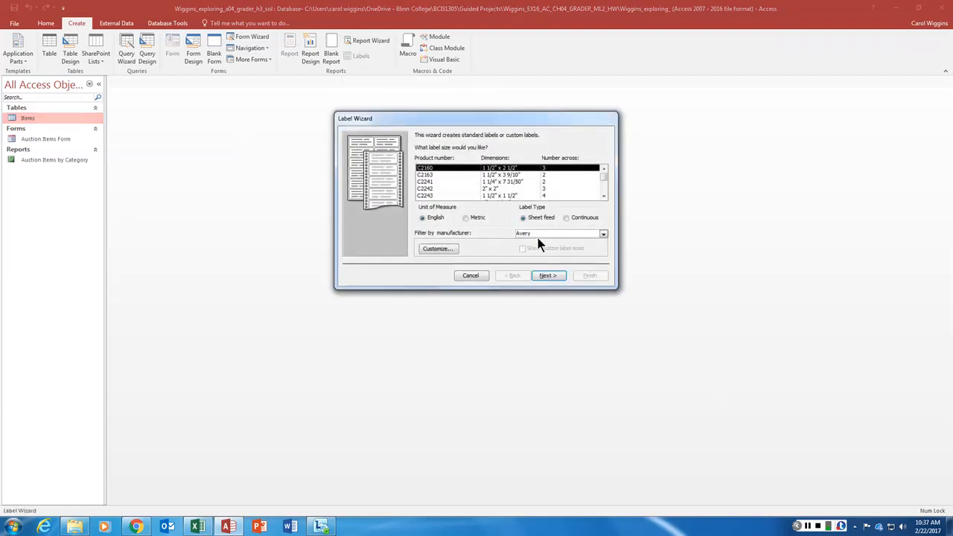
click(603, 234)
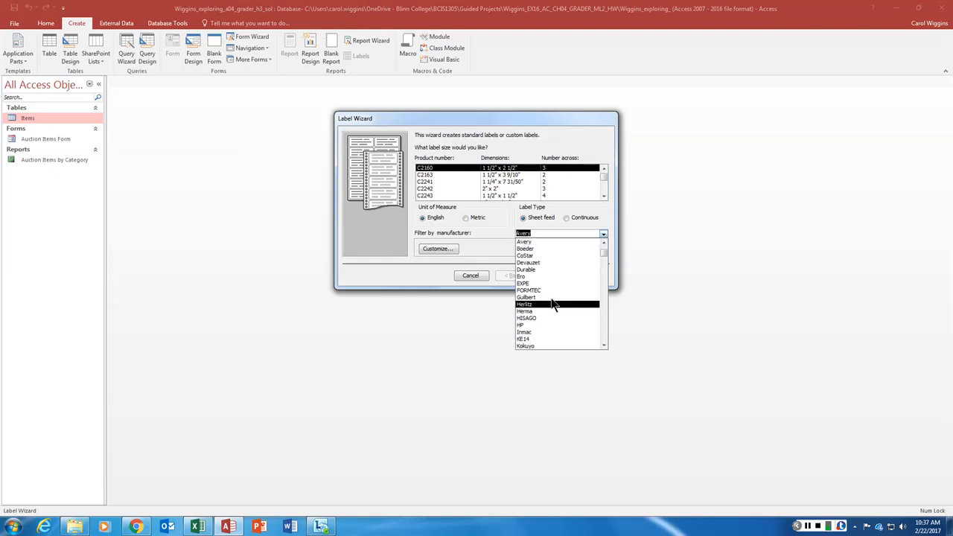
click(570, 242)
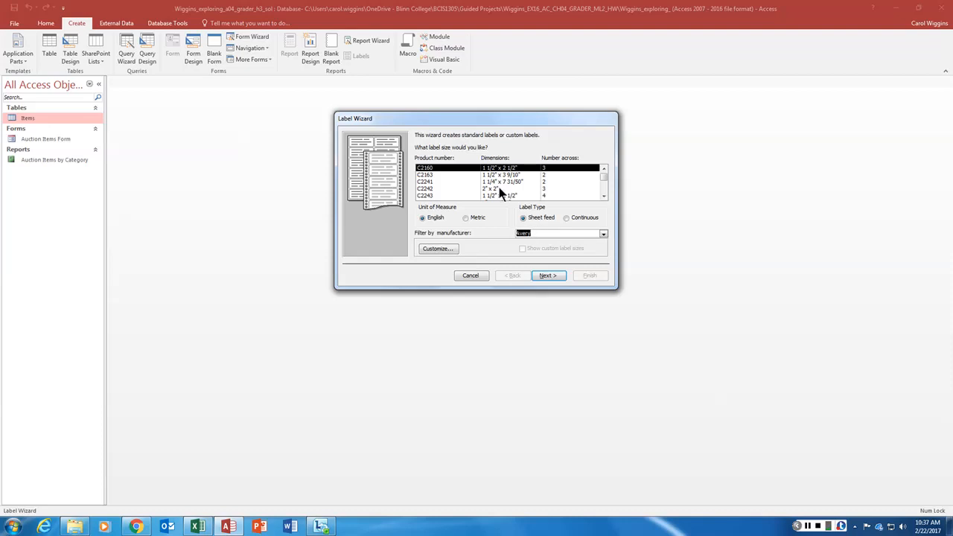
- Choose Avery label product 5660 and accept the default font and color settings
drag(605, 177, 605, 181)
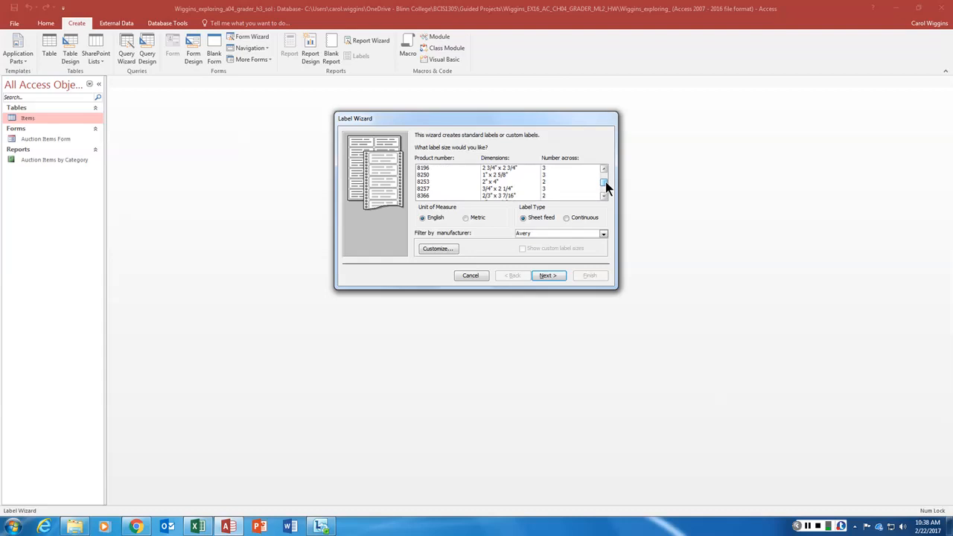
click(604, 169)
click(603, 169)
click(604, 169)
click(604, 169)
click(604, 169)
click(604, 169)
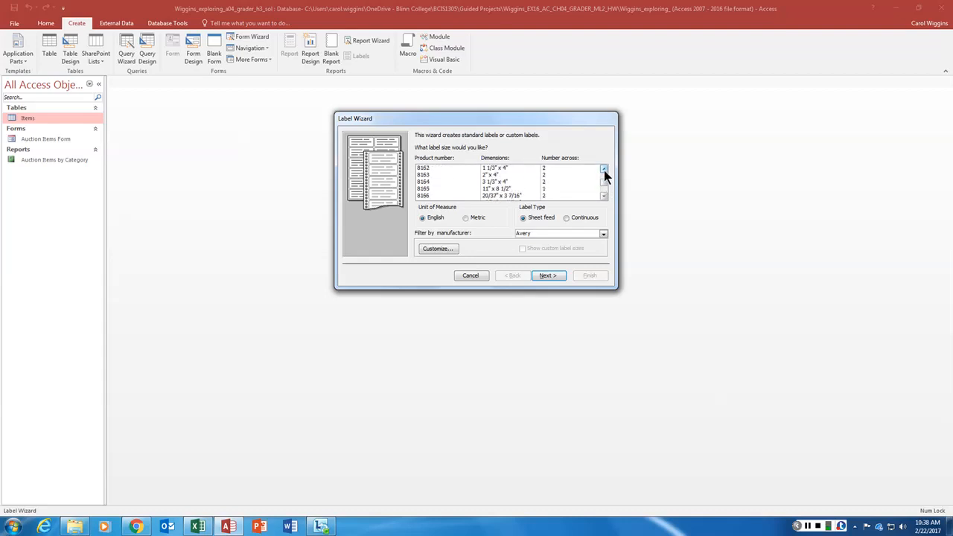
click(603, 170)
click(603, 170)
click(604, 170)
click(604, 170)
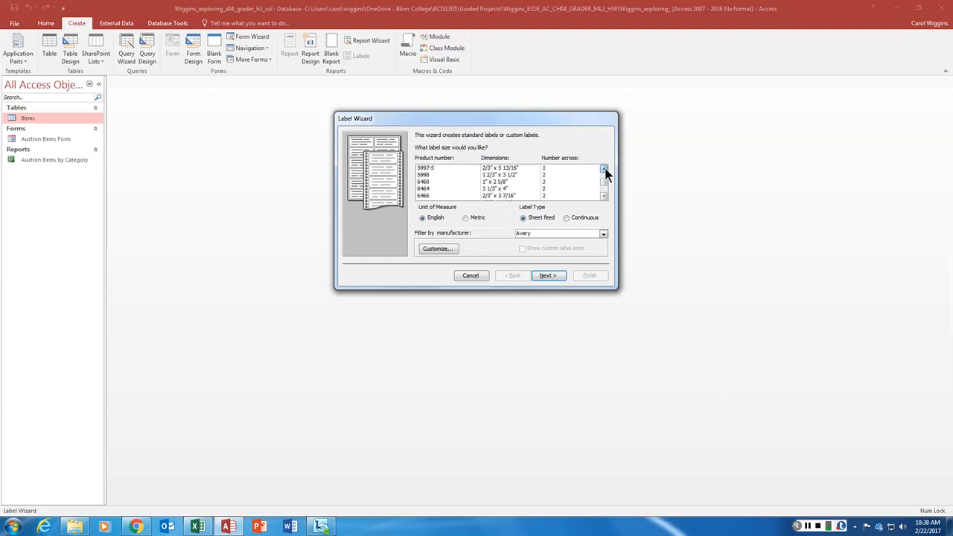
click(603, 170)
click(604, 170)
click(604, 170)
click(604, 170)
click(603, 170)
click(604, 170)
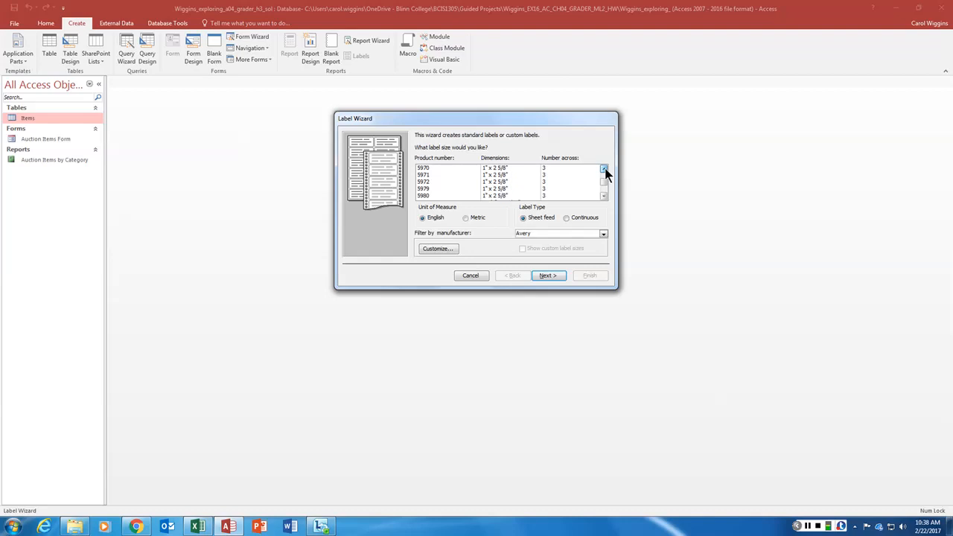
click(604, 170)
click(604, 170)
click(604, 170)
click(603, 170)
click(604, 170)
click(604, 170)
click(604, 170)
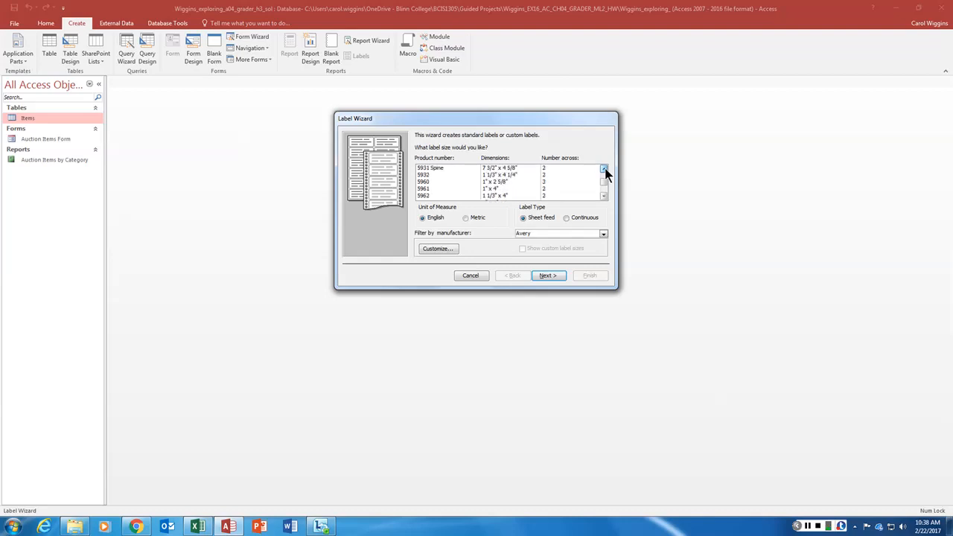
click(604, 170)
click(603, 169)
click(604, 169)
click(603, 169)
click(604, 170)
click(604, 169)
click(604, 170)
click(603, 170)
click(604, 170)
click(604, 169)
click(604, 170)
click(603, 170)
click(604, 169)
click(604, 170)
click(604, 170)
click(603, 170)
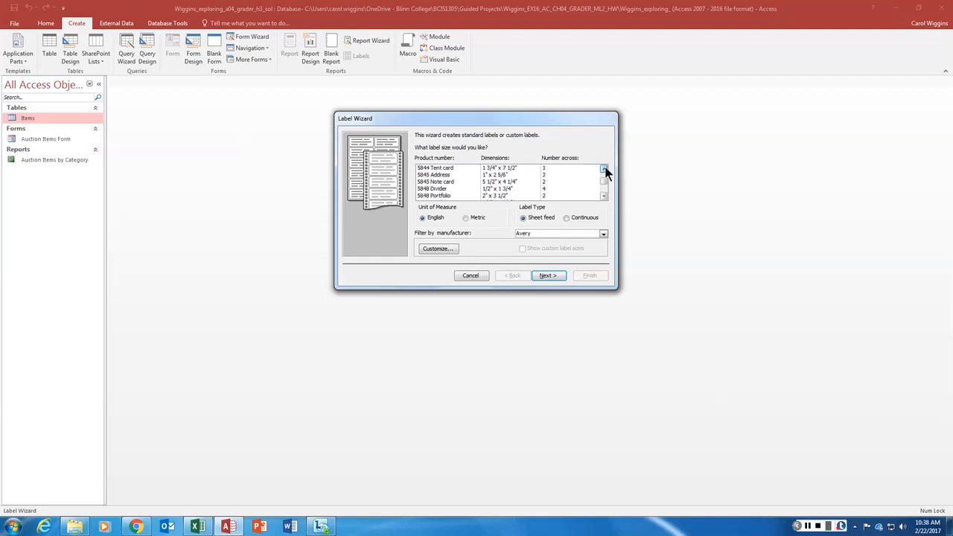
click(603, 170)
click(604, 169)
click(604, 170)
click(604, 170)
click(603, 170)
click(604, 169)
click(603, 170)
click(604, 170)
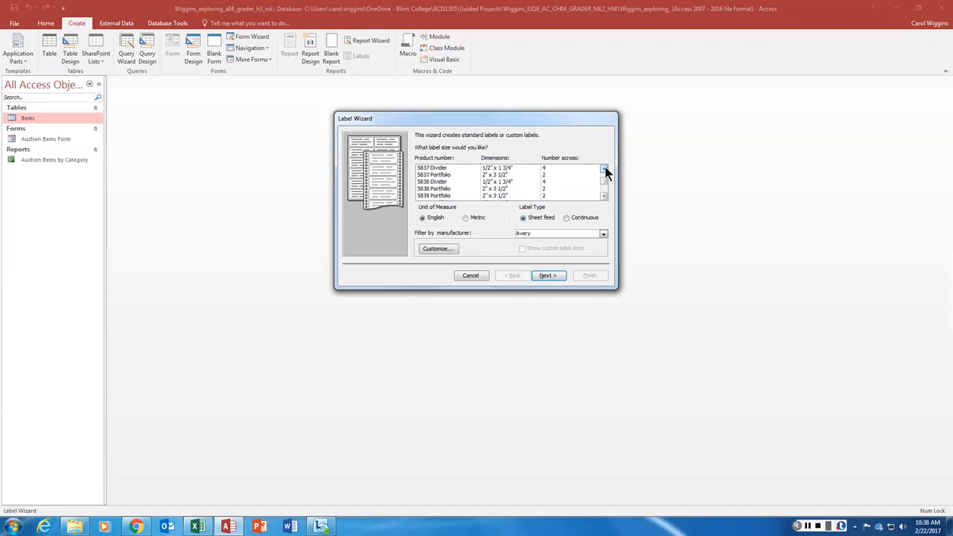
click(604, 169)
click(604, 169)
click(603, 170)
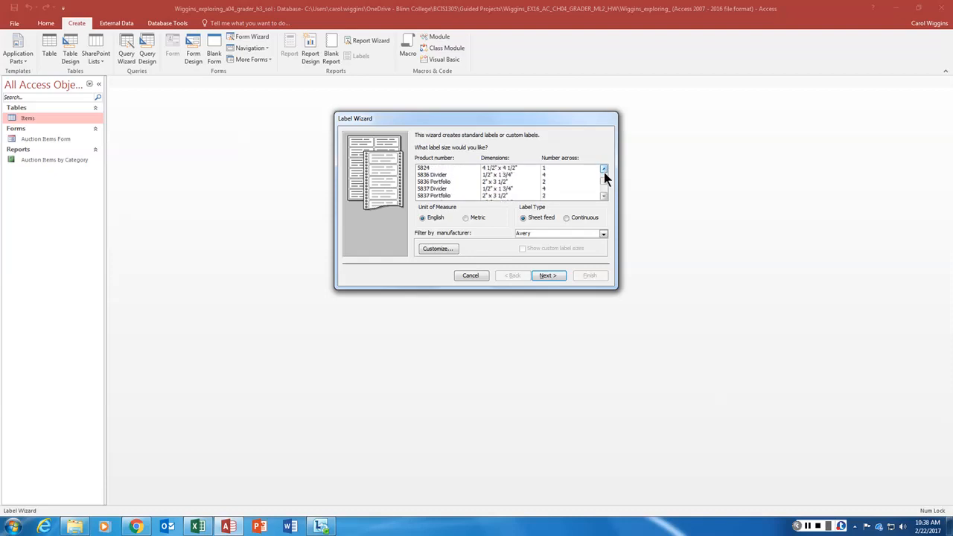
click(604, 170)
click(604, 170)
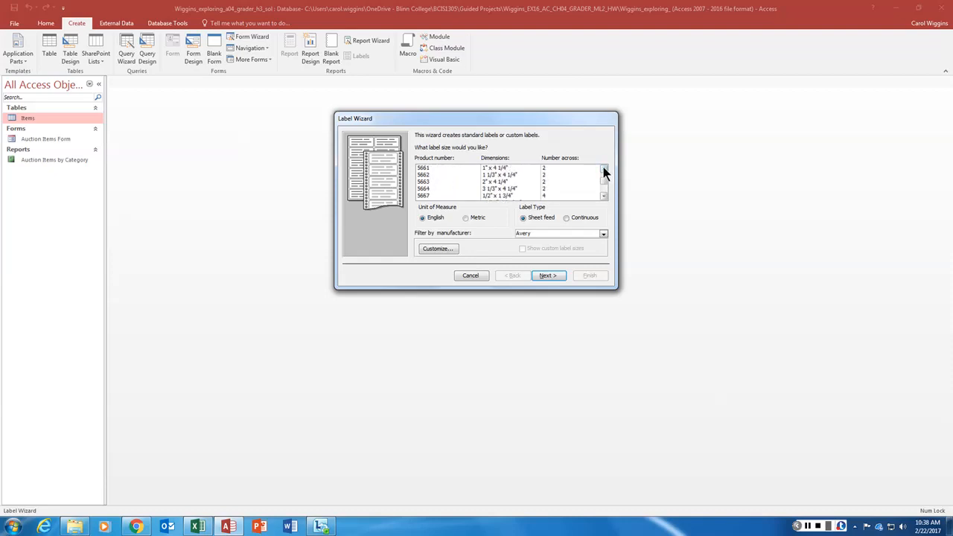
click(603, 168)
click(426, 169)
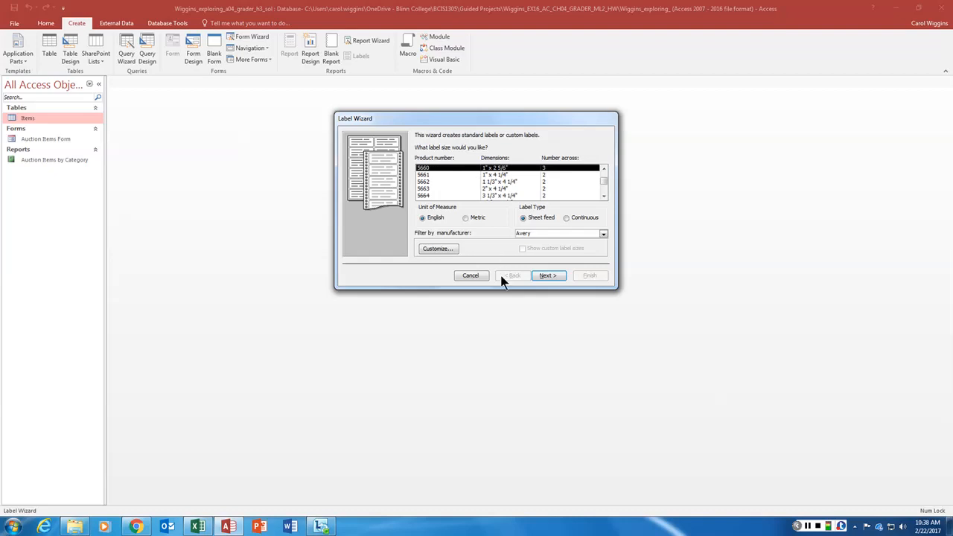
click(559, 277)
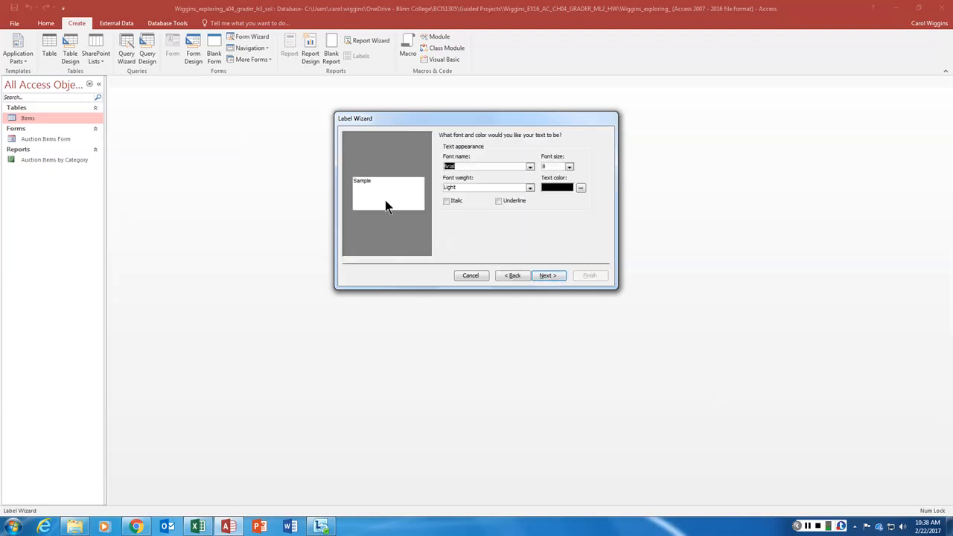
click(548, 276)
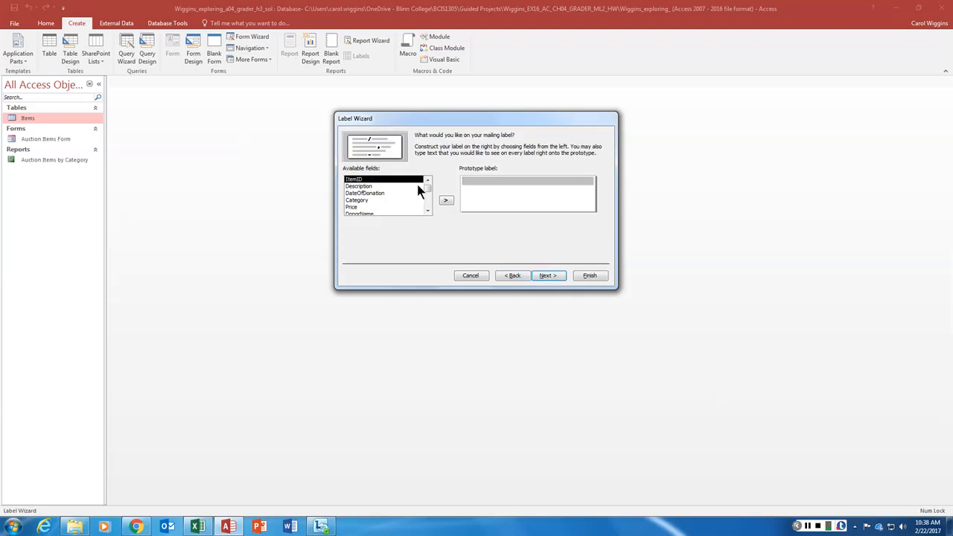
- Build the prototype label with DonorName, DonorAddress1 and DonorAddress2, each on its own line
click(427, 211)
click(428, 211)
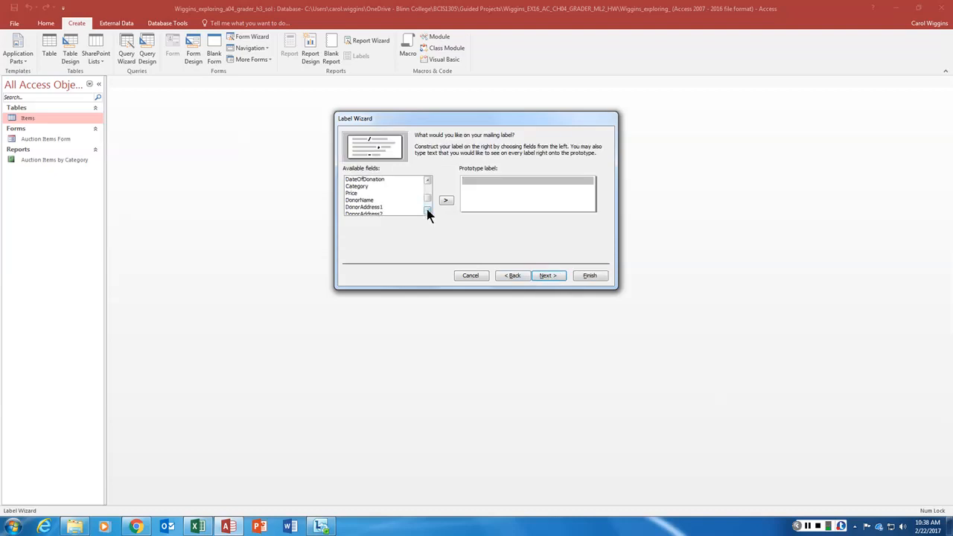
double_click(362, 200)
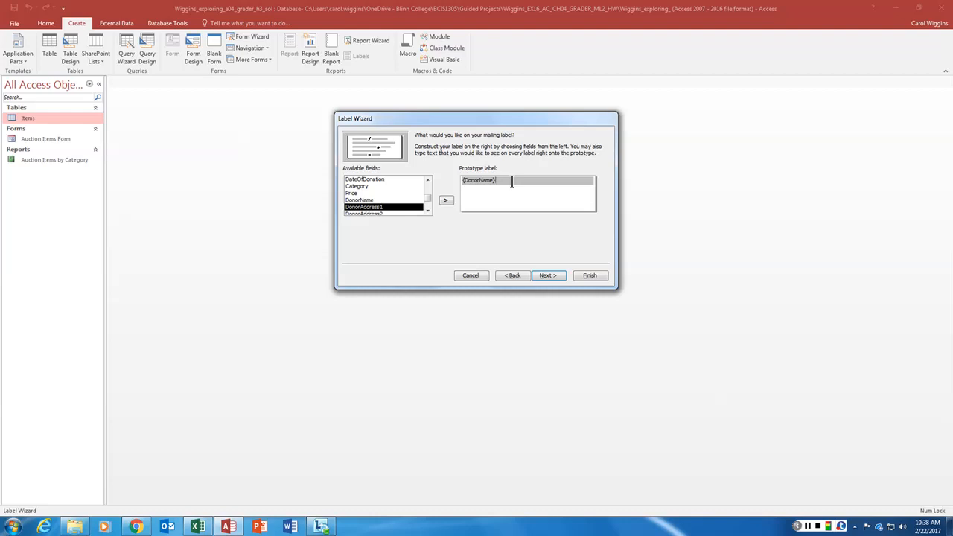
key(Return)
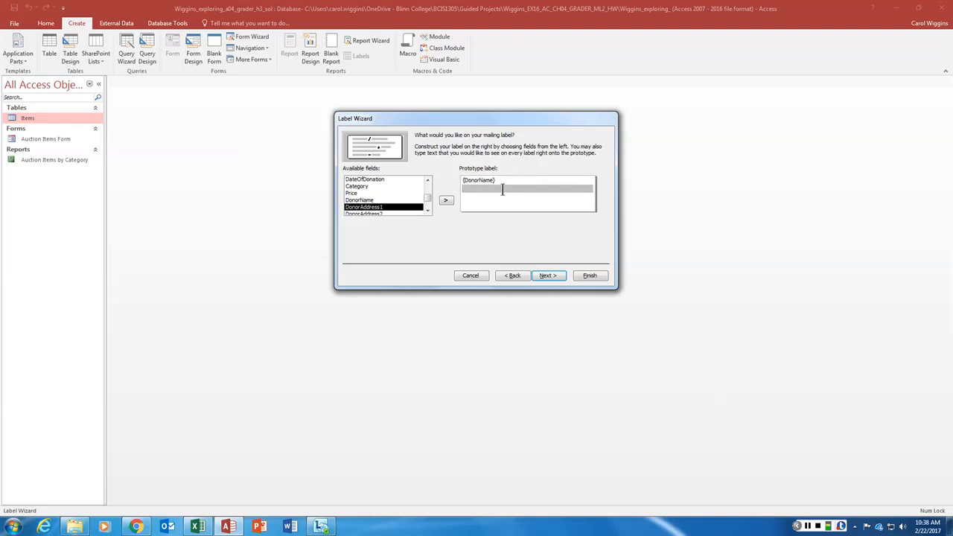
double_click(364, 204)
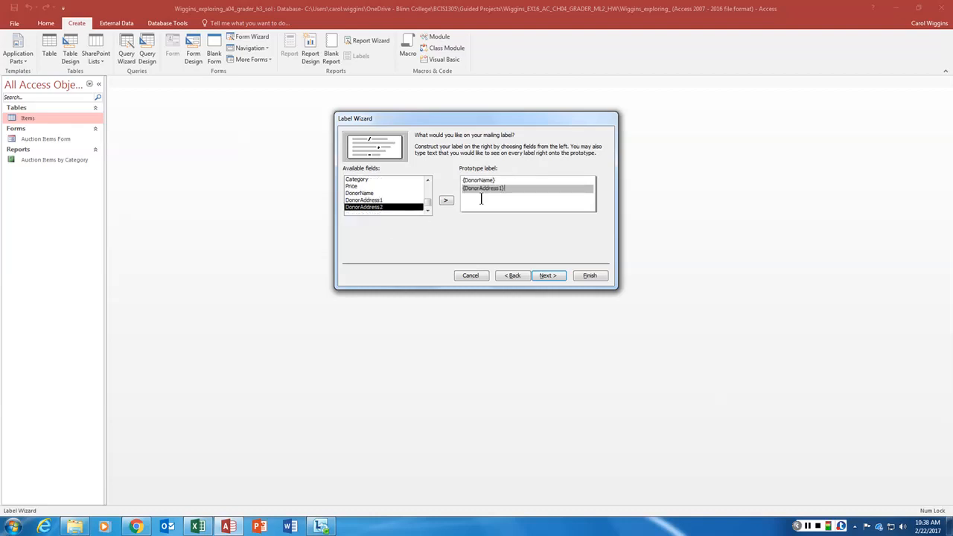
click(519, 198)
double_click(372, 207)
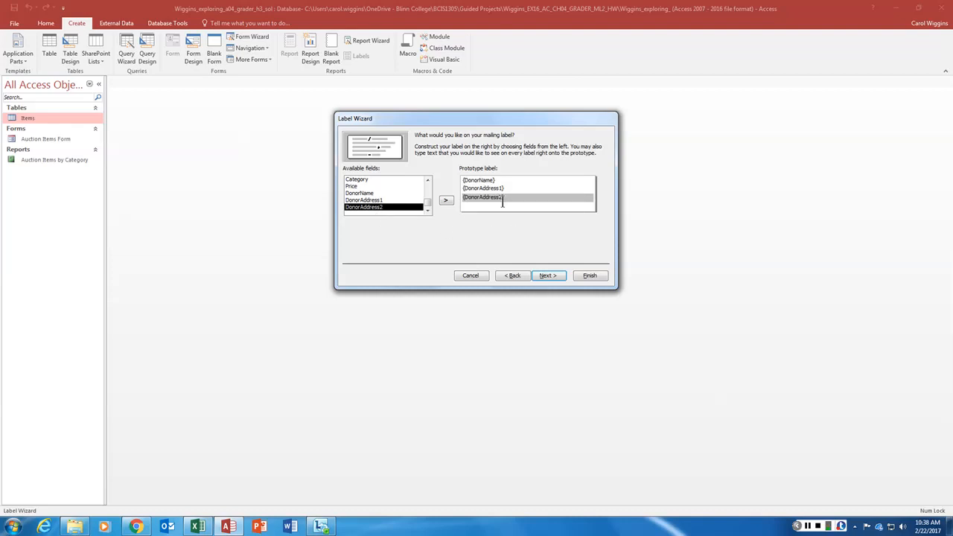
- Sort the labels by DonorName and proceed to naming the label report
click(554, 275)
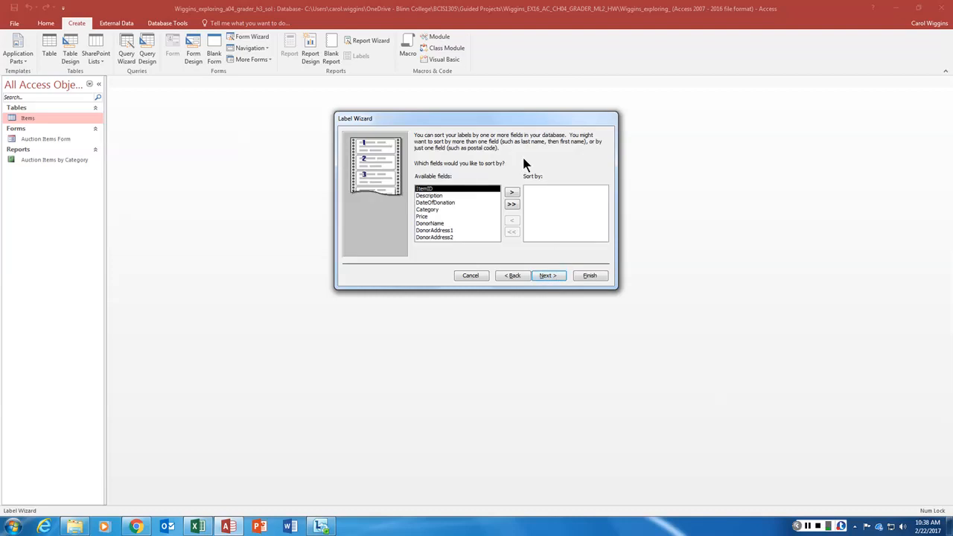
double_click(437, 223)
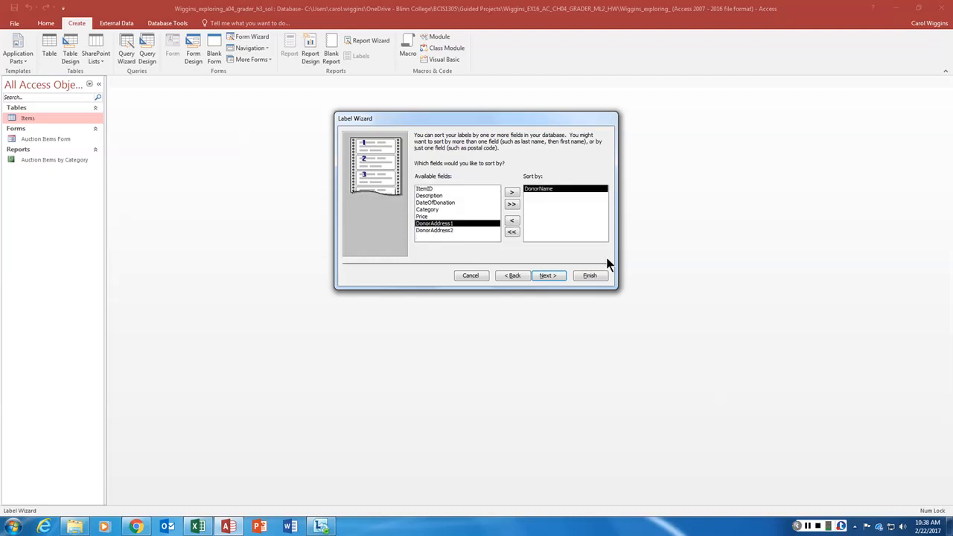
click(555, 275)
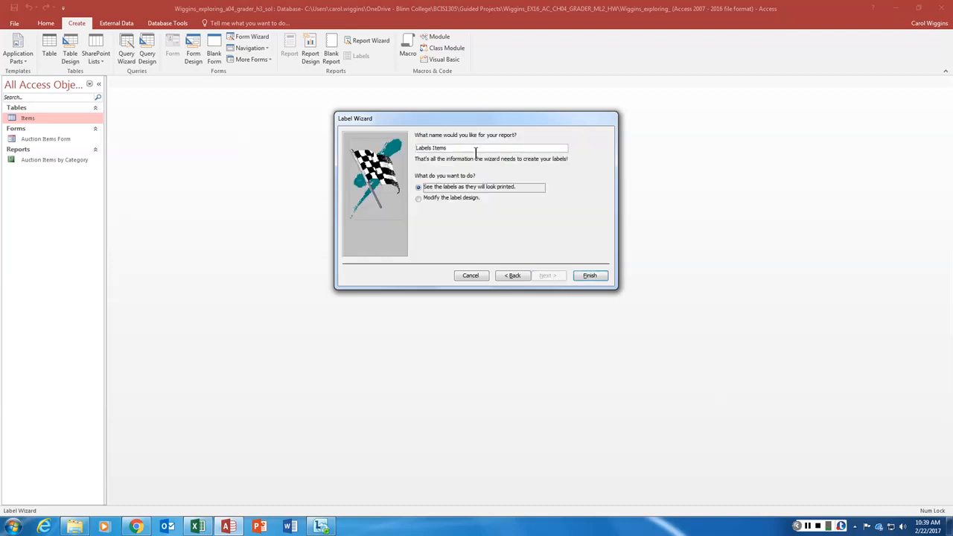
- Name the label report Donor Labels and finish the wizard with the labels shown as they will look printed
drag(455, 149, 388, 148)
text(Donor Labels)
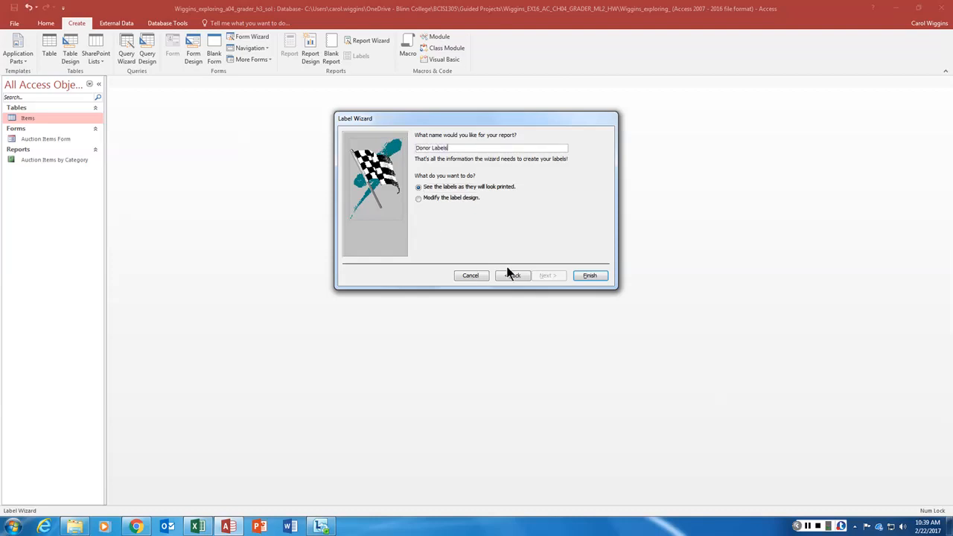
click(591, 276)
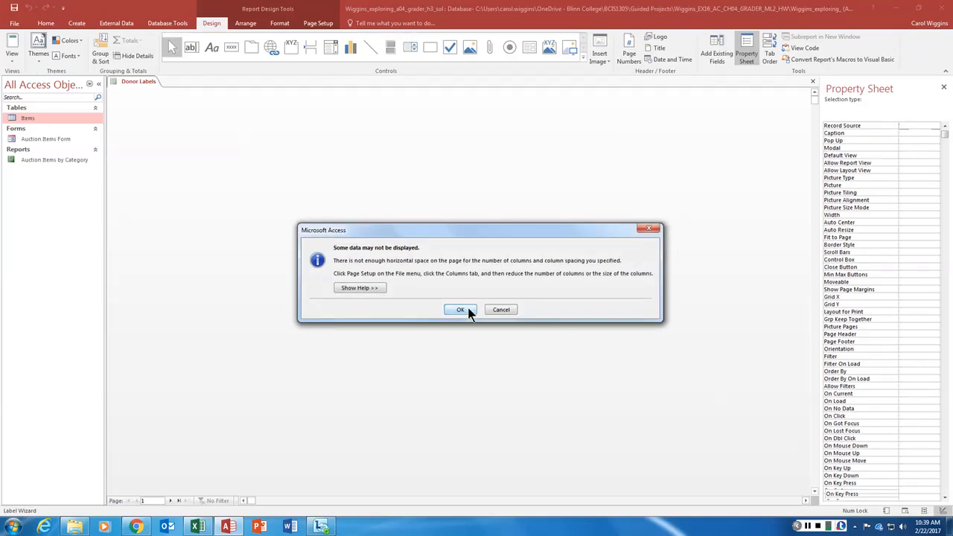
click(460, 310)
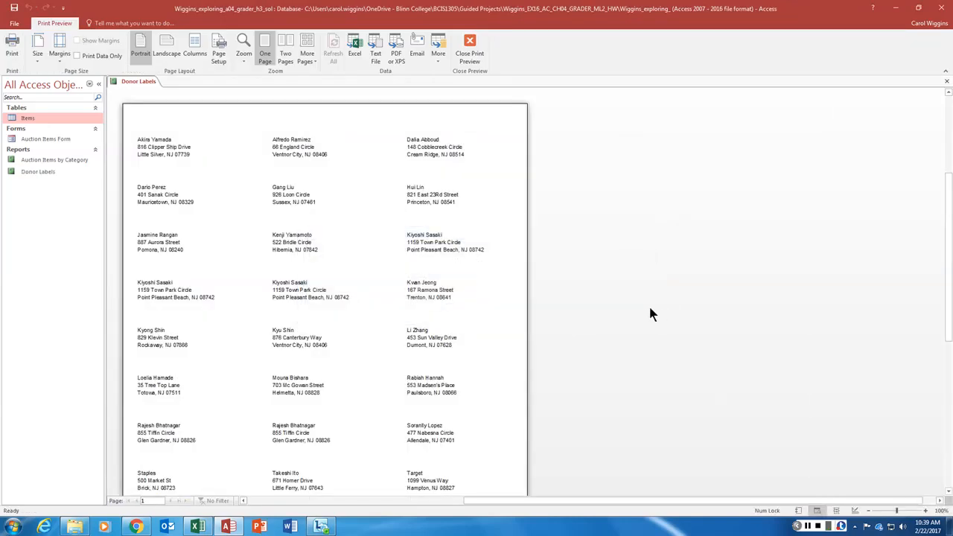
- Review the previewed donor labels, exit the print preview and close the Donor Labels report
scroll(260, 194, down, 3)
scroll(499, 266, down, 2)
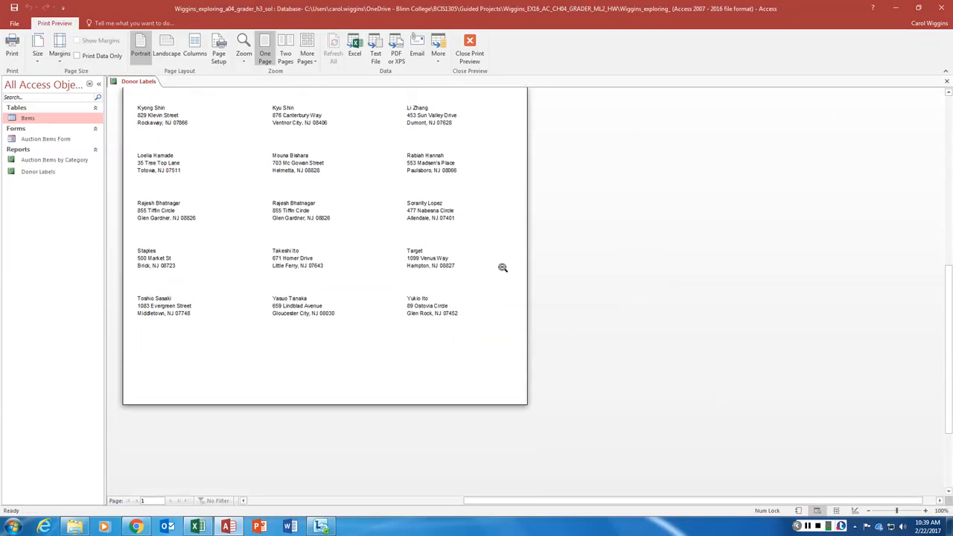
scroll(496, 269, up, 6)
scroll(496, 268, down, 3)
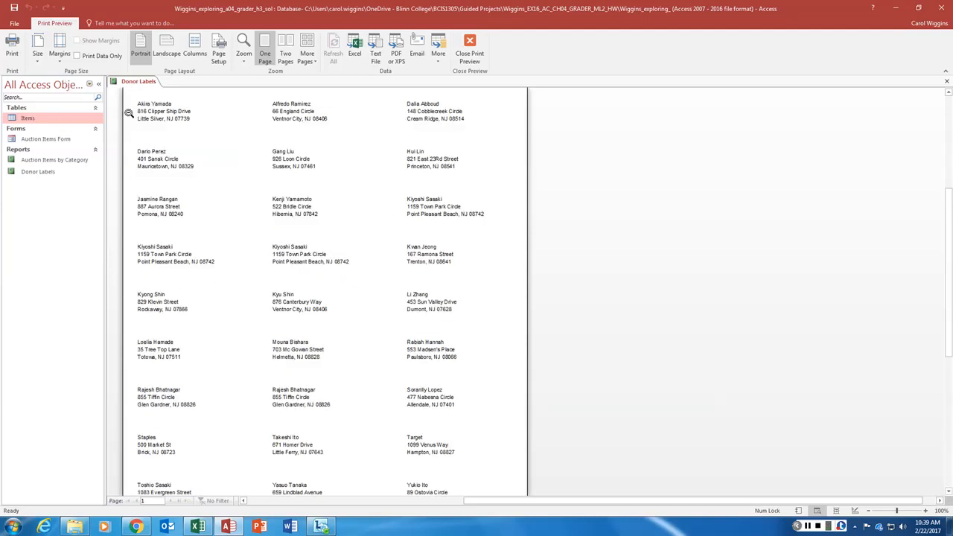
click(460, 47)
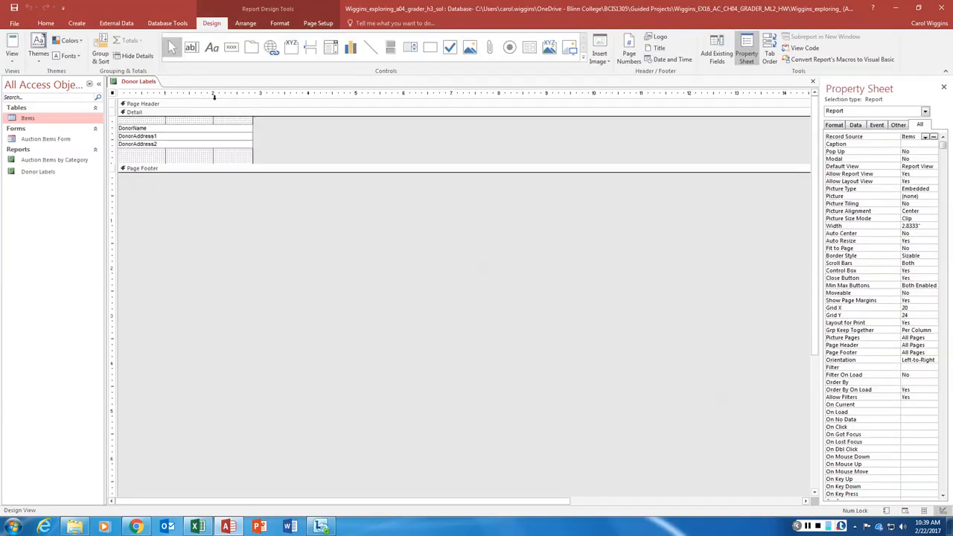
right_click(129, 84)
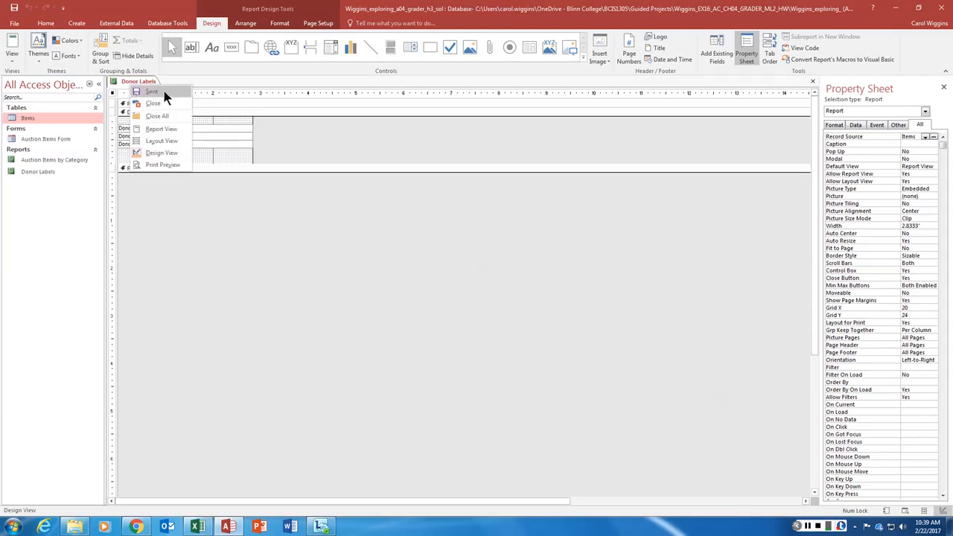
click(154, 103)
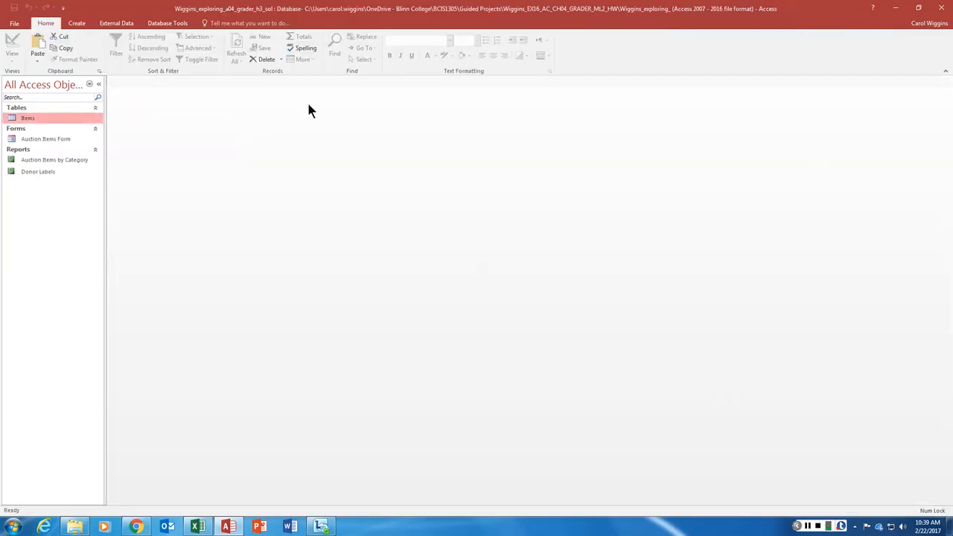